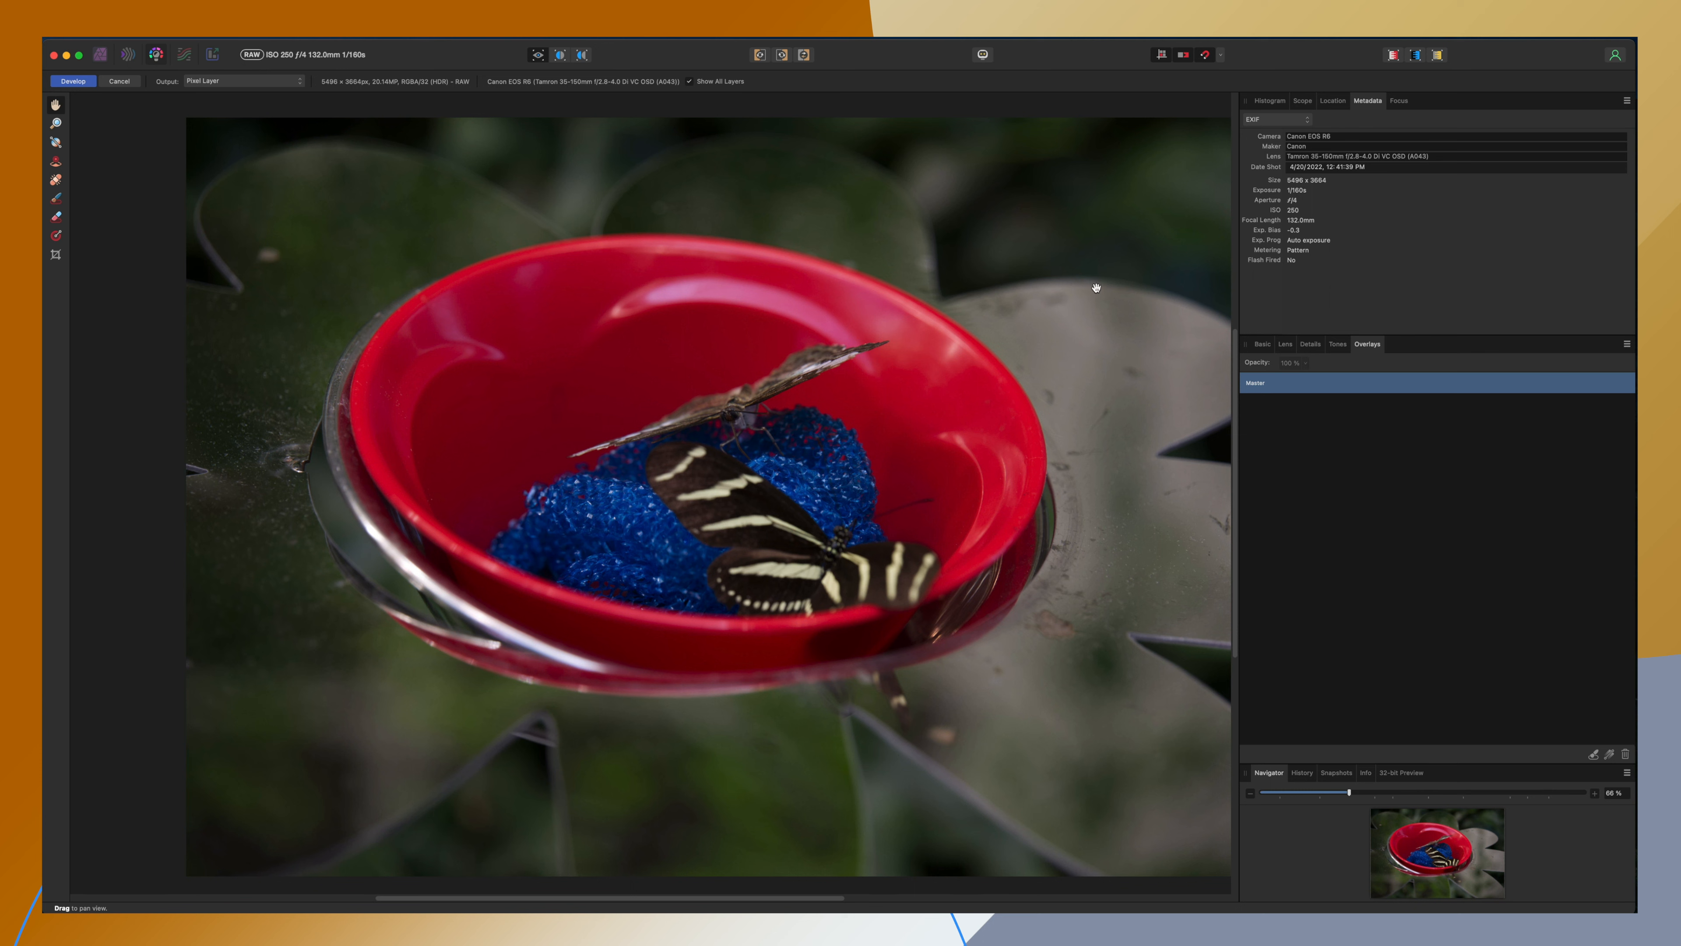
- Show the histogram and the basic adjustments, and display the whole photo in a side-by-side before and after view
left_click(1269, 102)
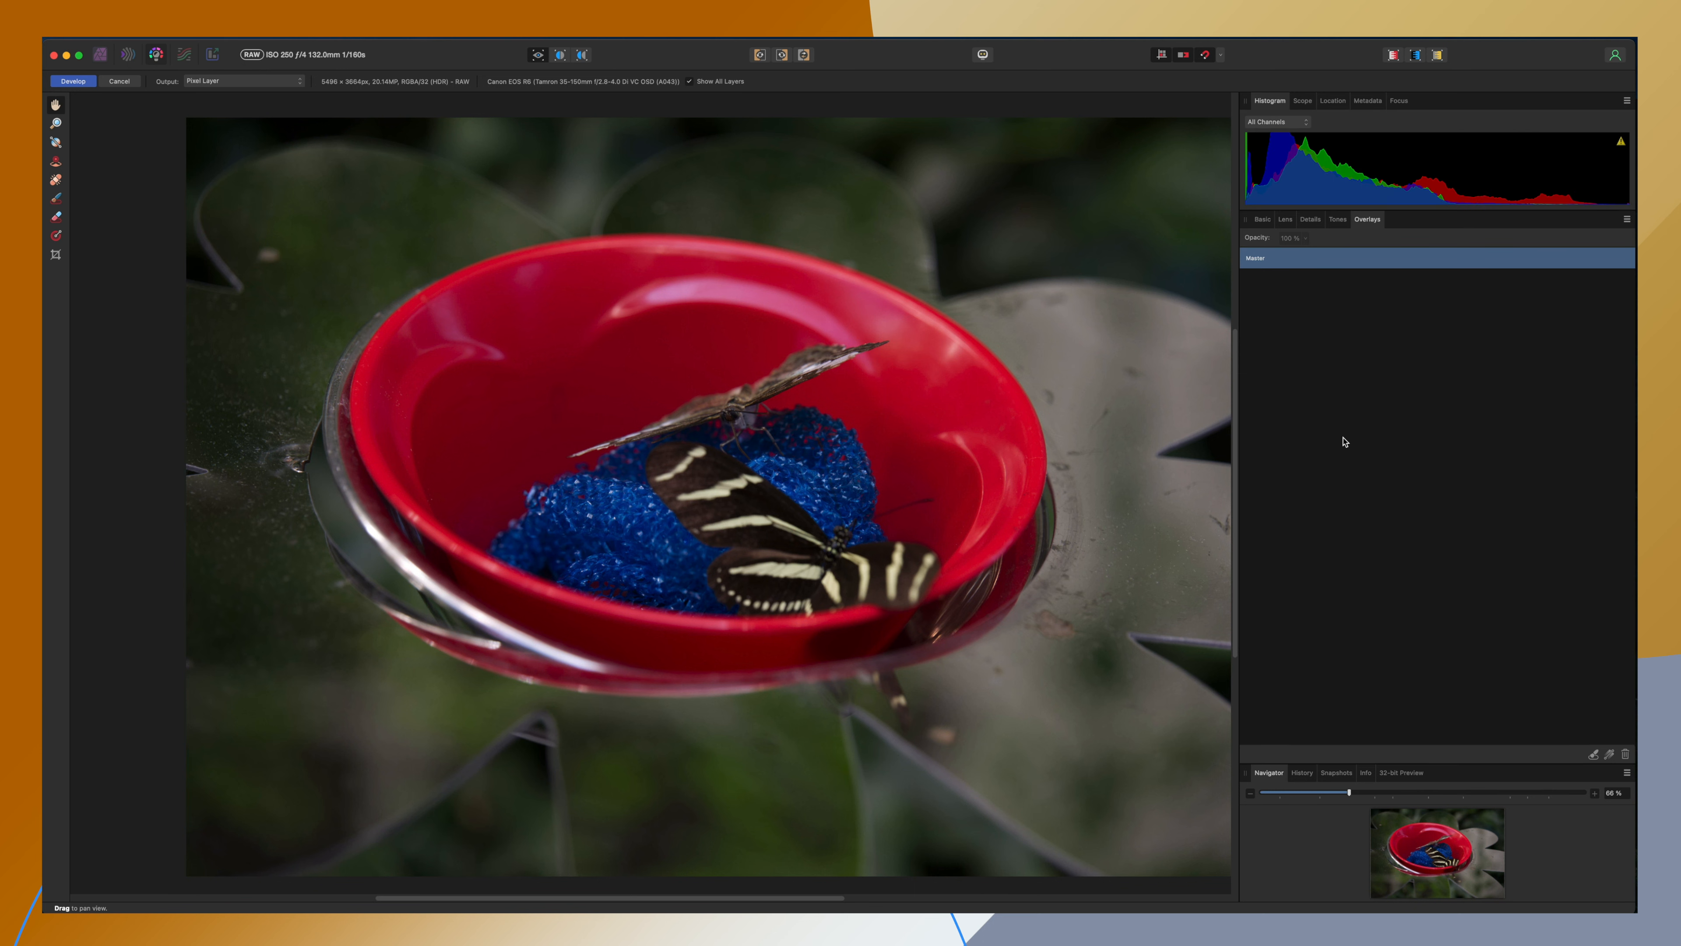
left_click(1260, 222)
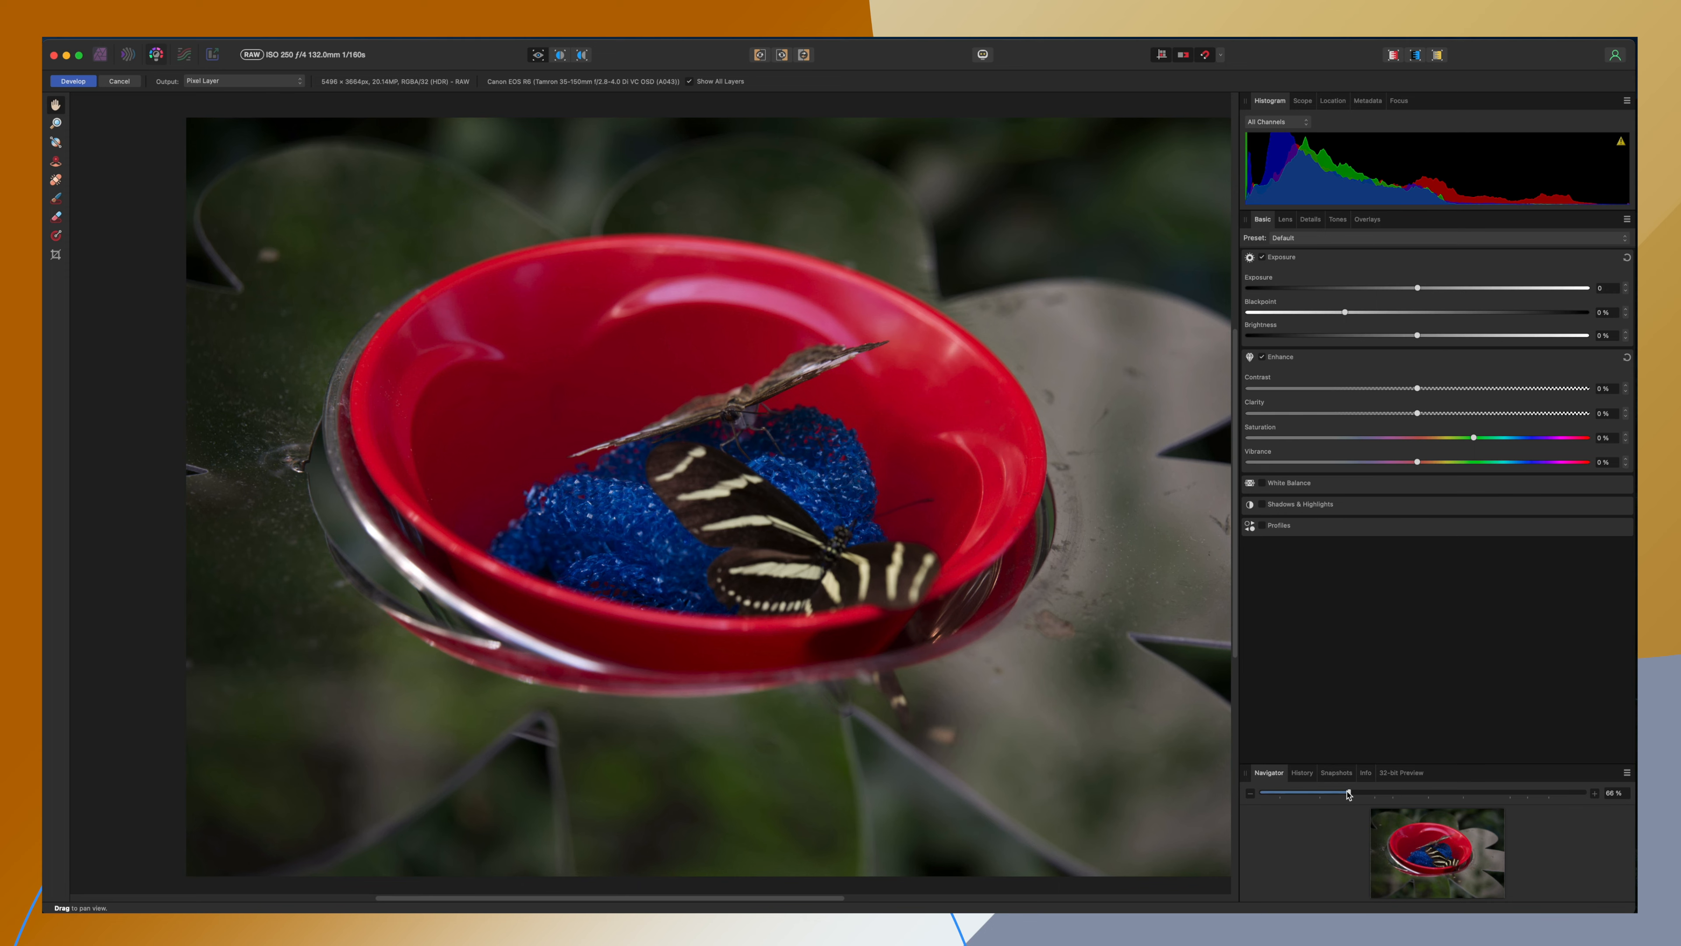
left_click_drag(1349, 793, 1325, 790)
left_click_drag(1028, 706, 954, 696)
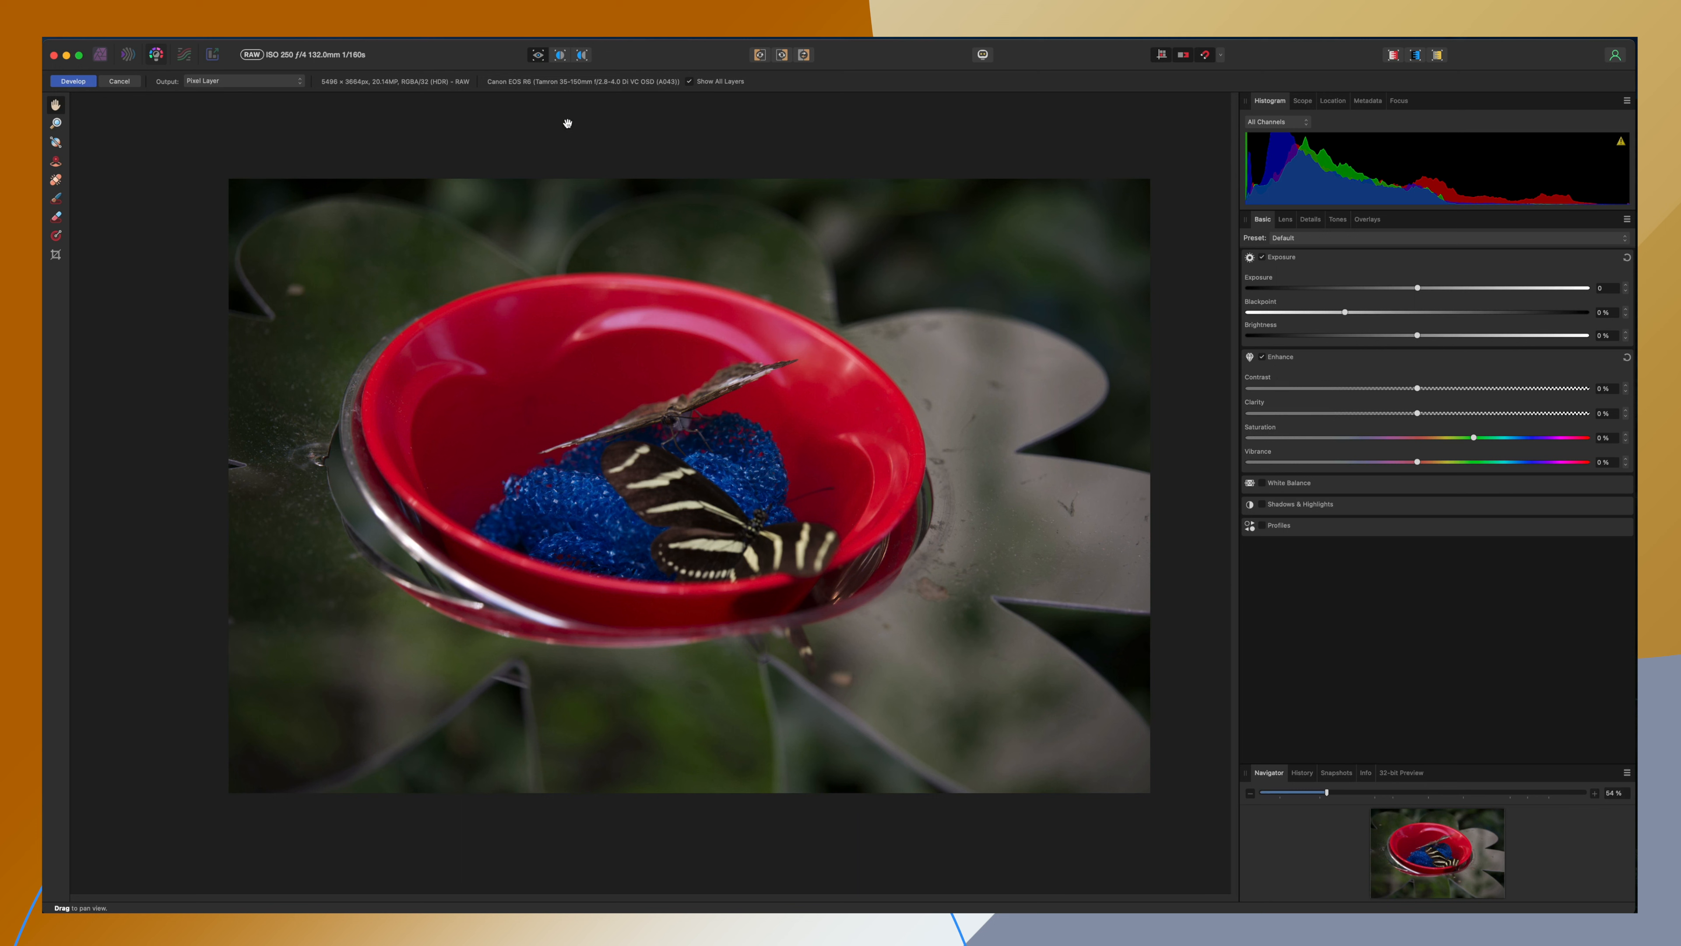
left_click(582, 56)
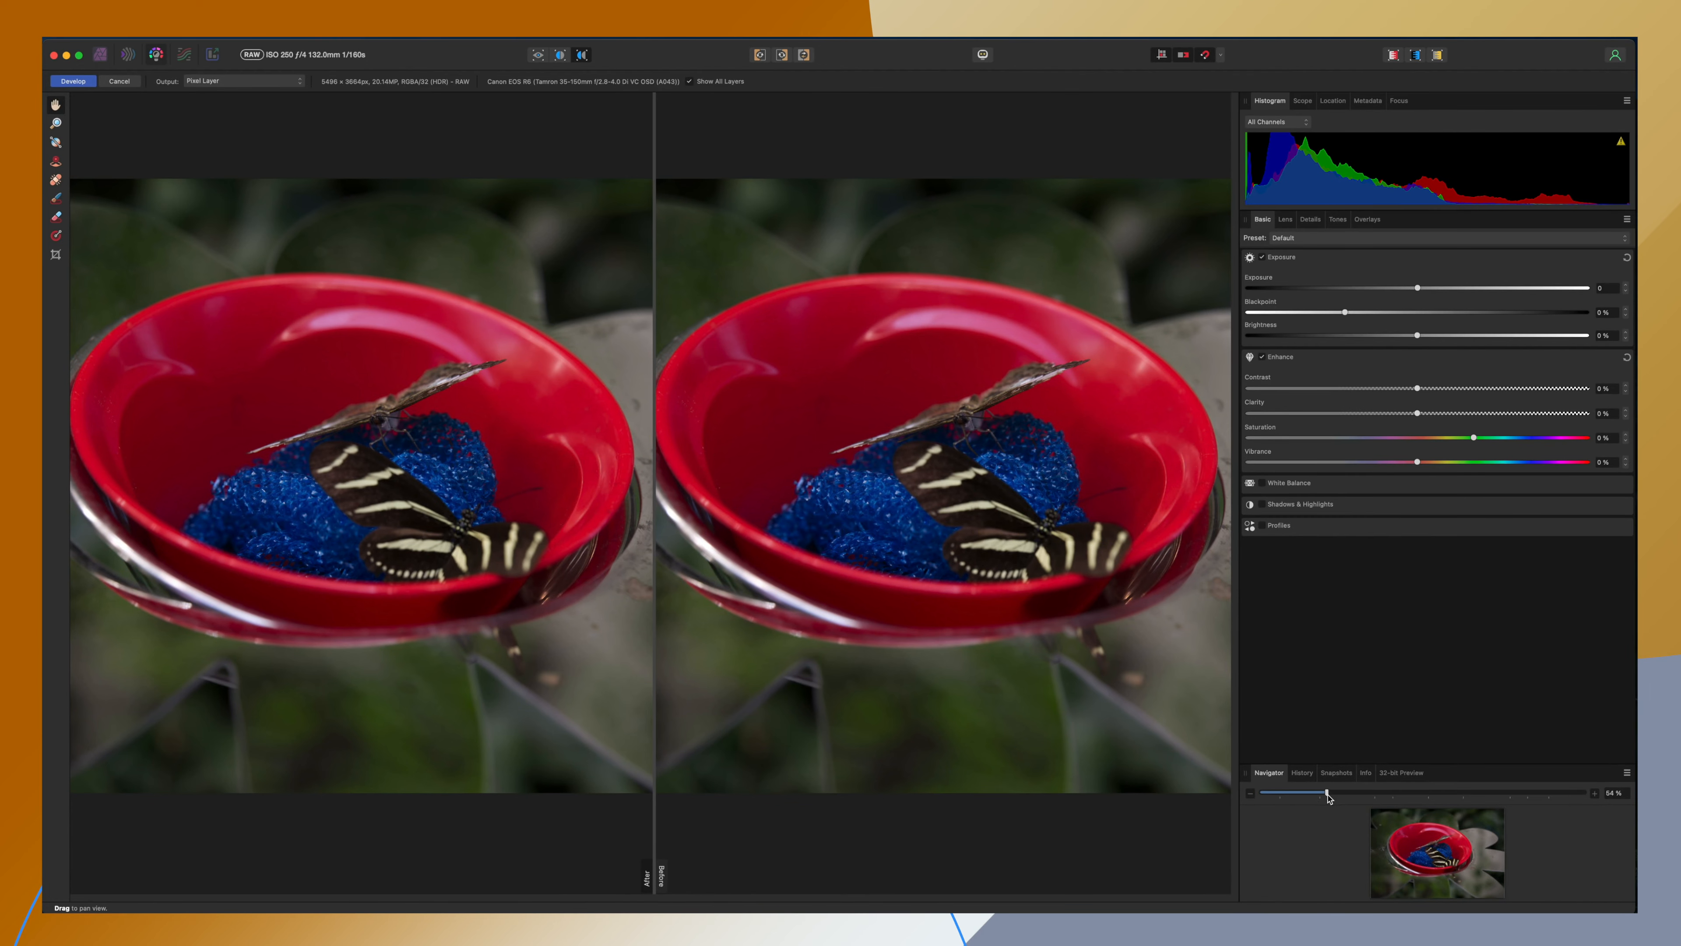
left_click_drag(1327, 797, 1294, 795)
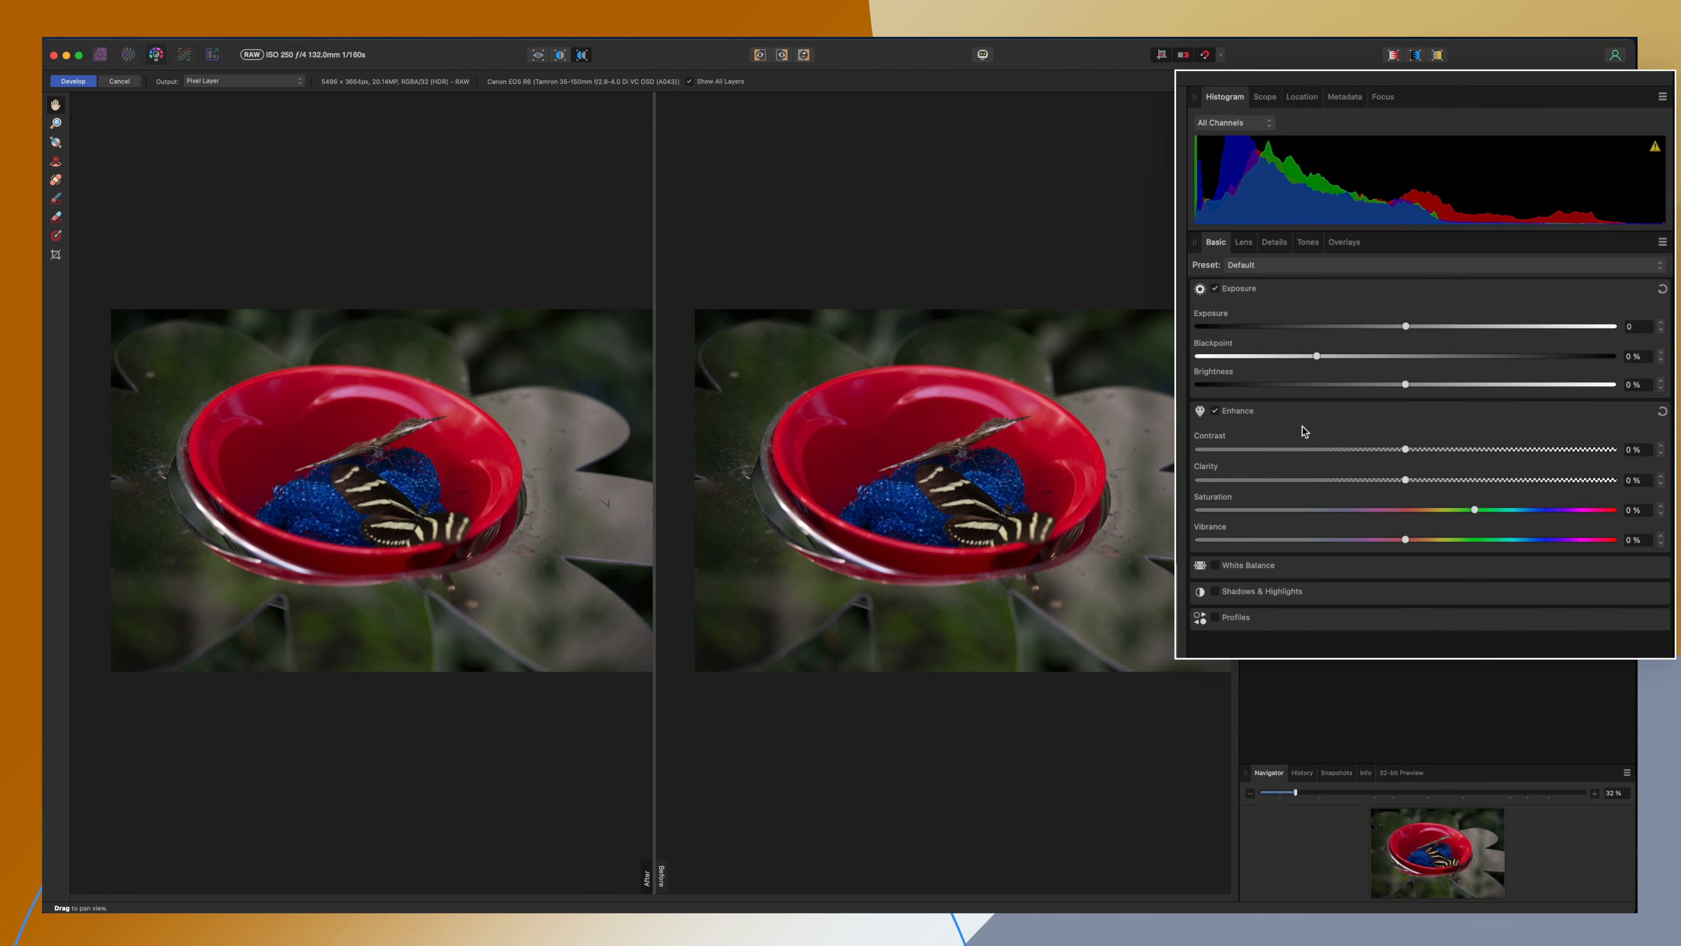
- Set the photo's exposure to 0.7
left_click_drag(1406, 325, 1457, 327)
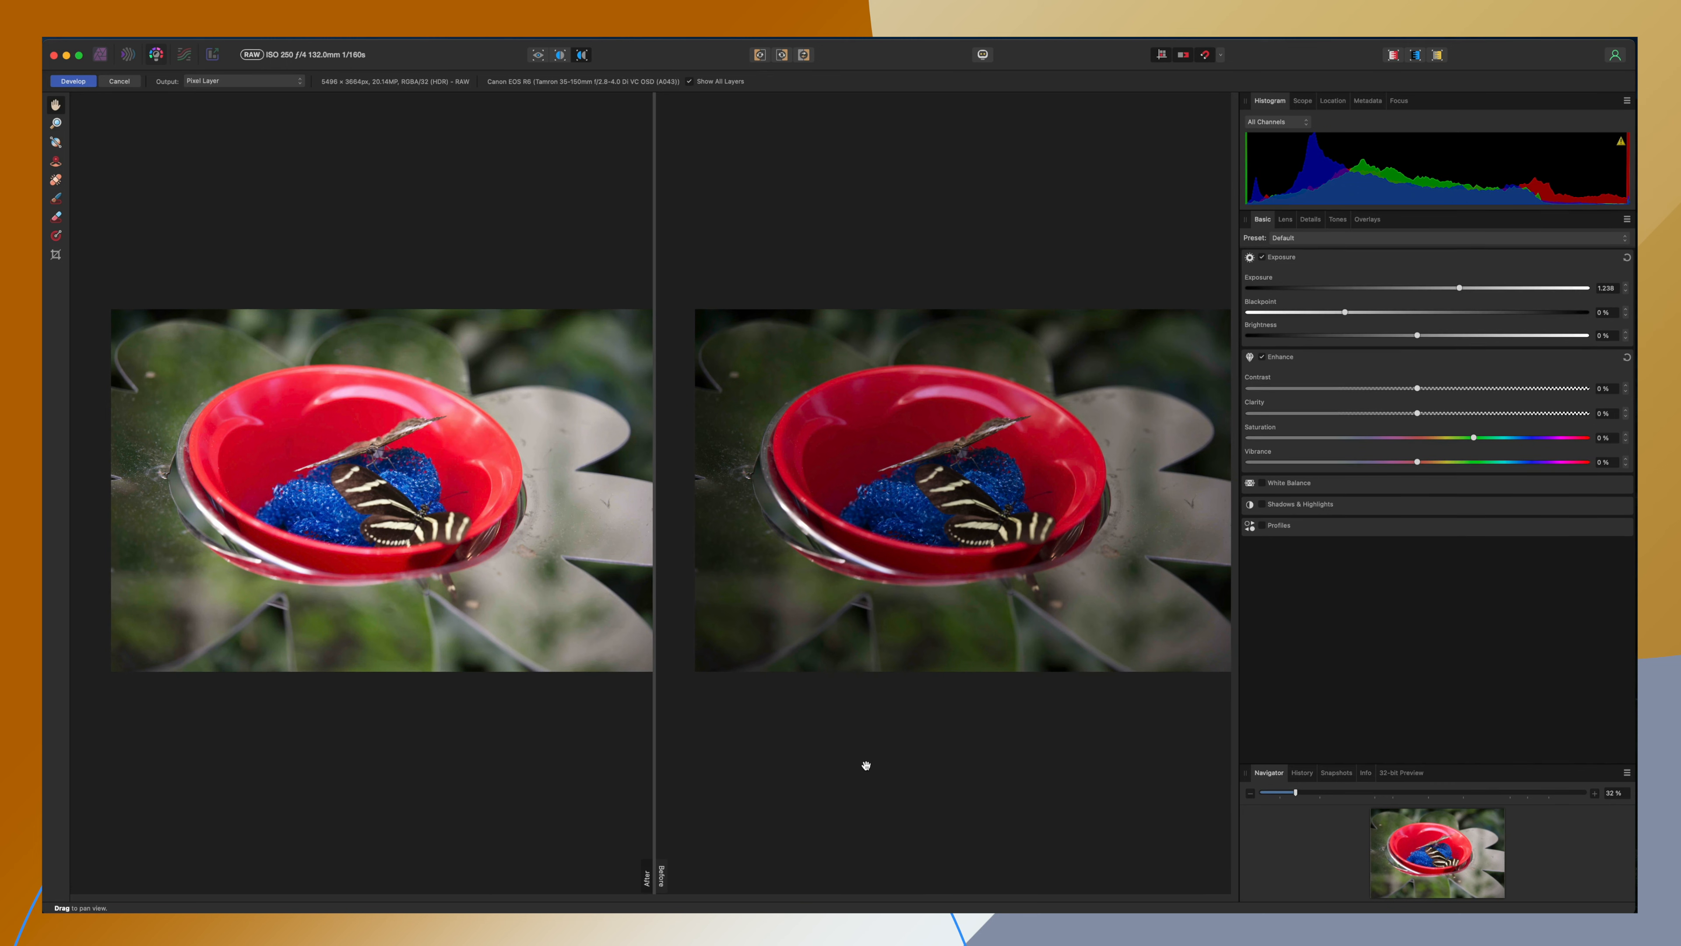
double_click(1460, 289)
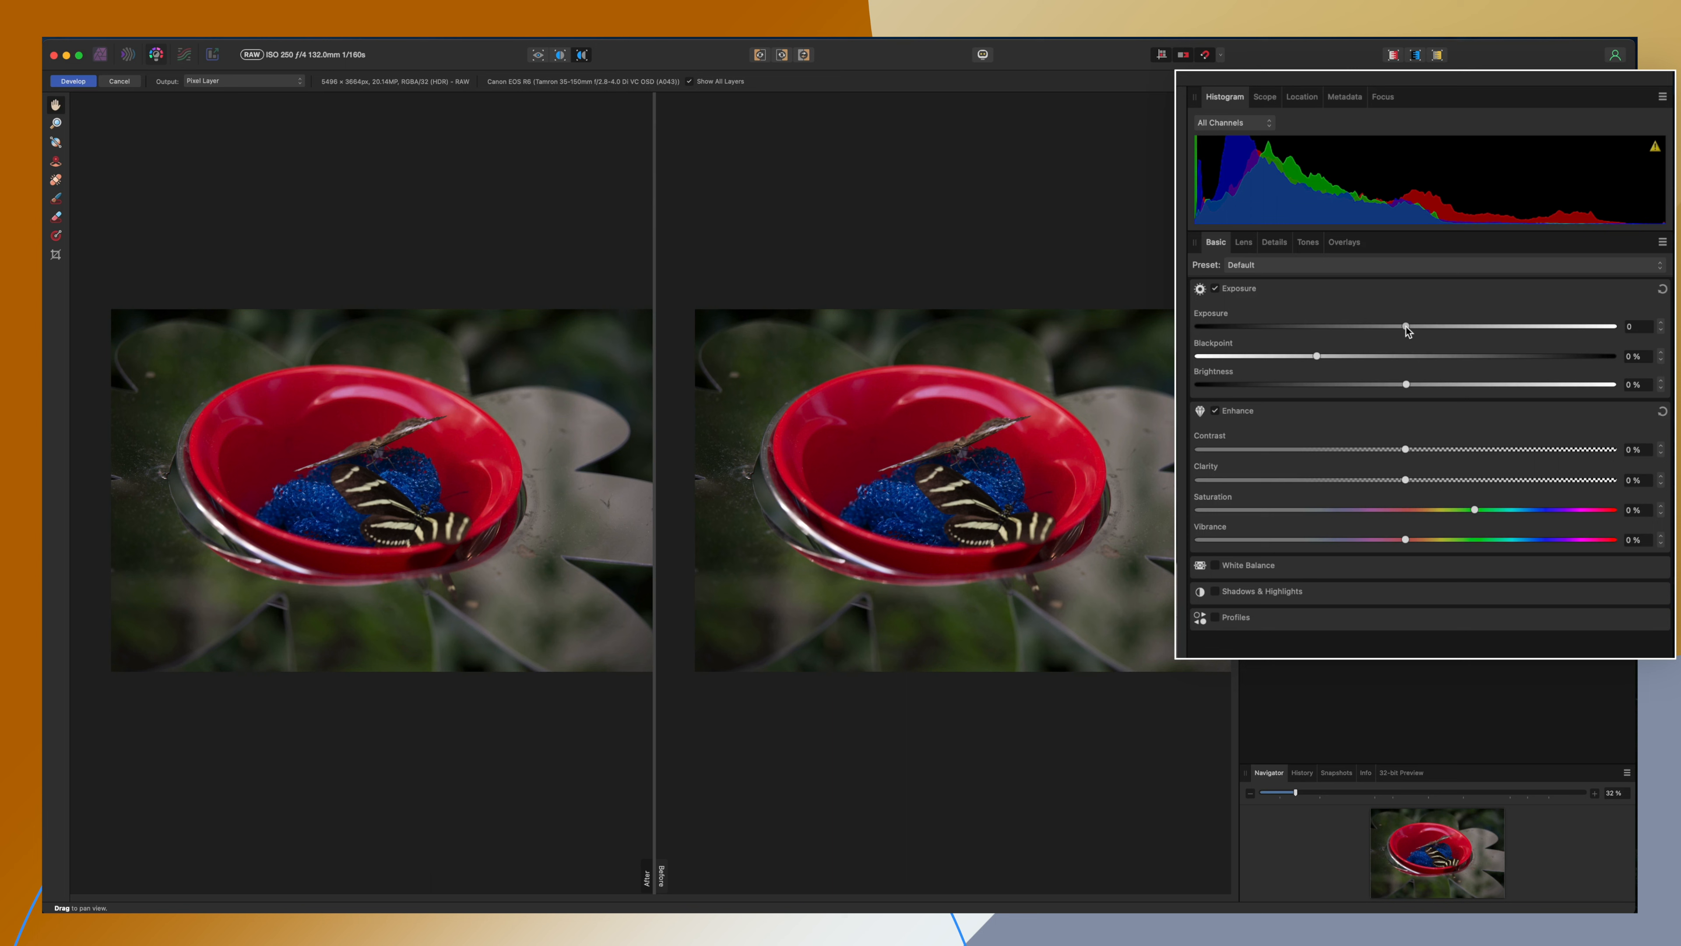
left_click_drag(1407, 327, 1446, 329)
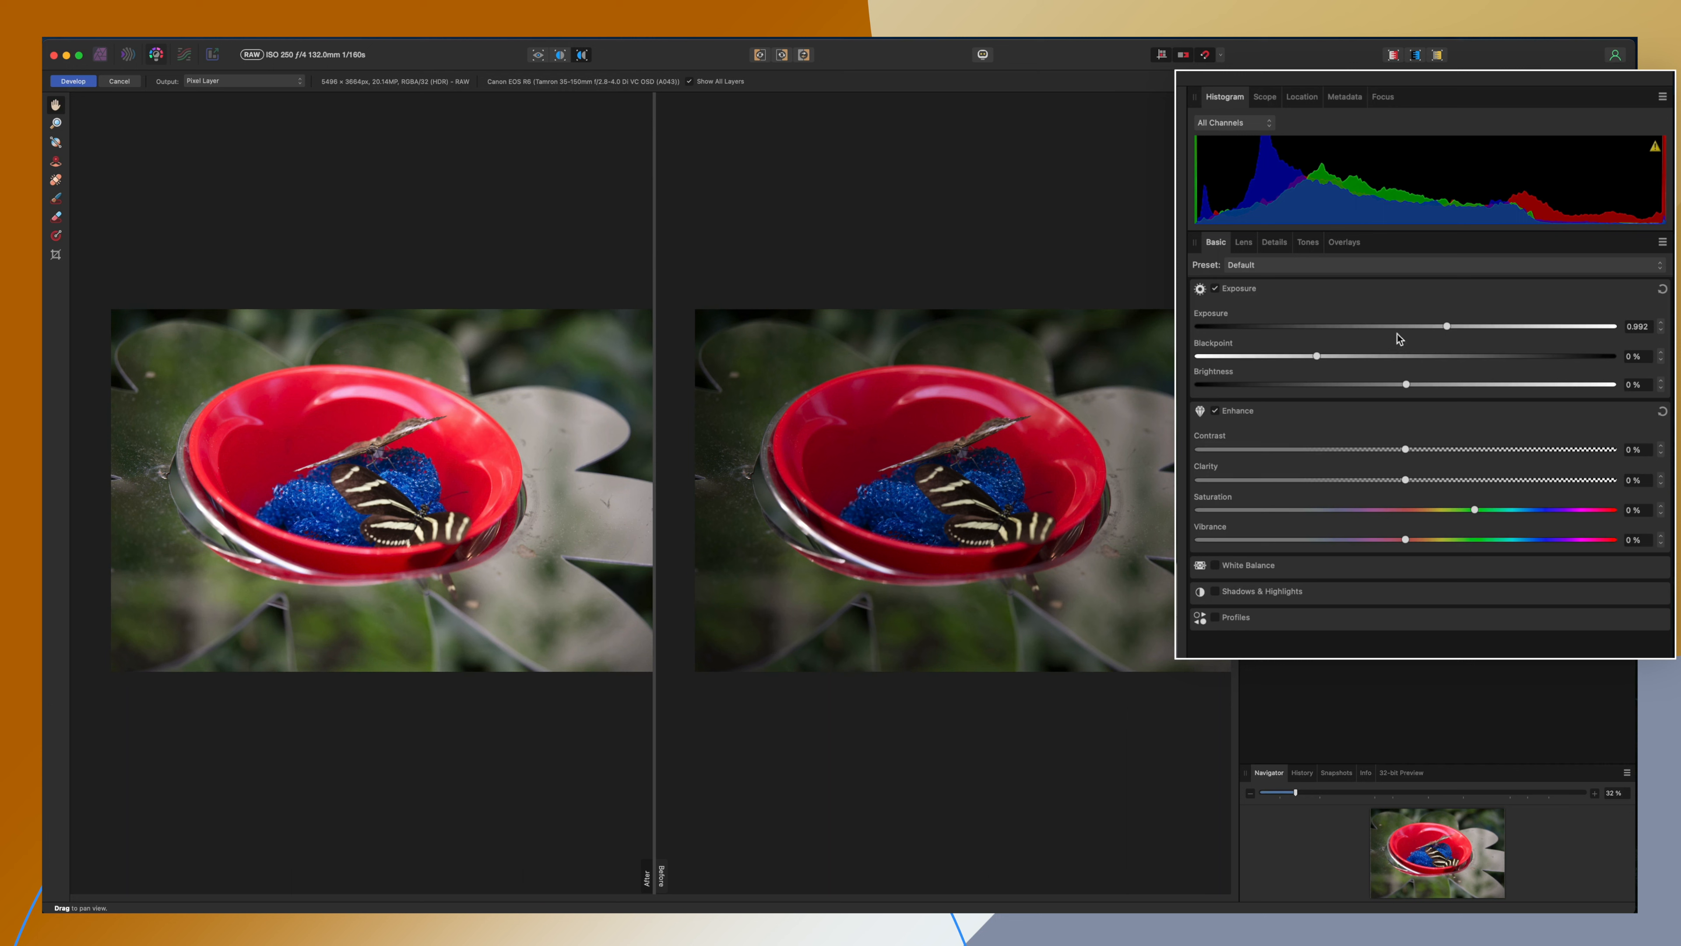
left_click_drag(1446, 326, 1432, 327)
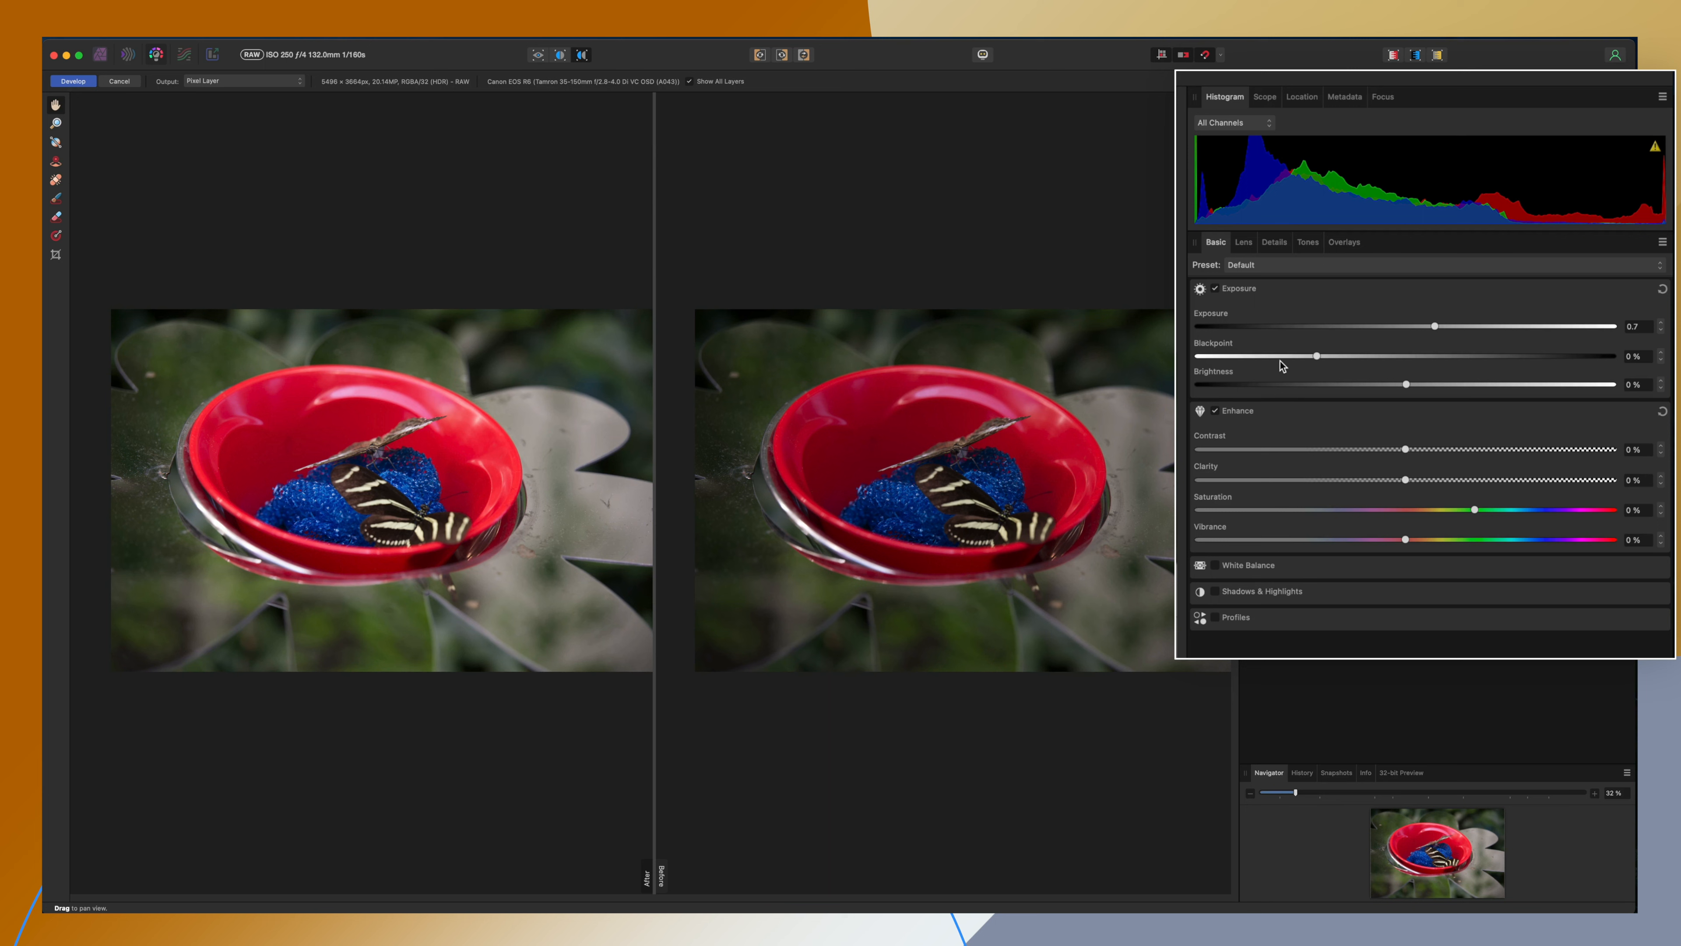
- Set the blackpoint to 5 % and the brightness to 6 %
left_click_drag(1317, 356, 1254, 359)
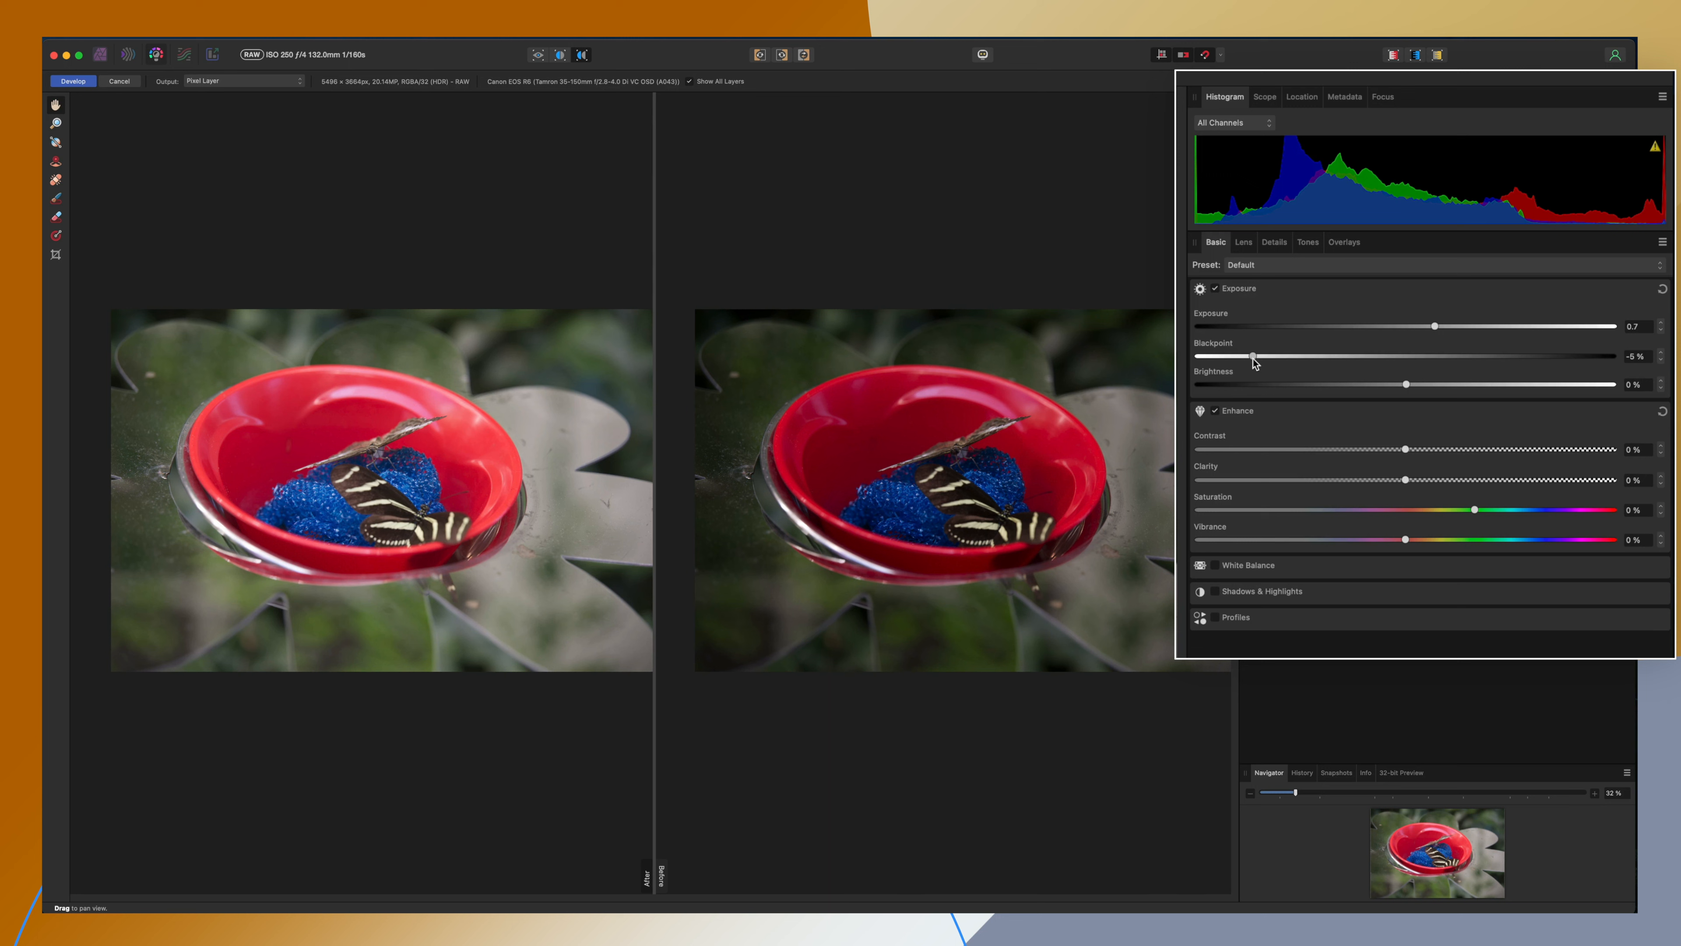
left_click_drag(1255, 360, 1360, 357)
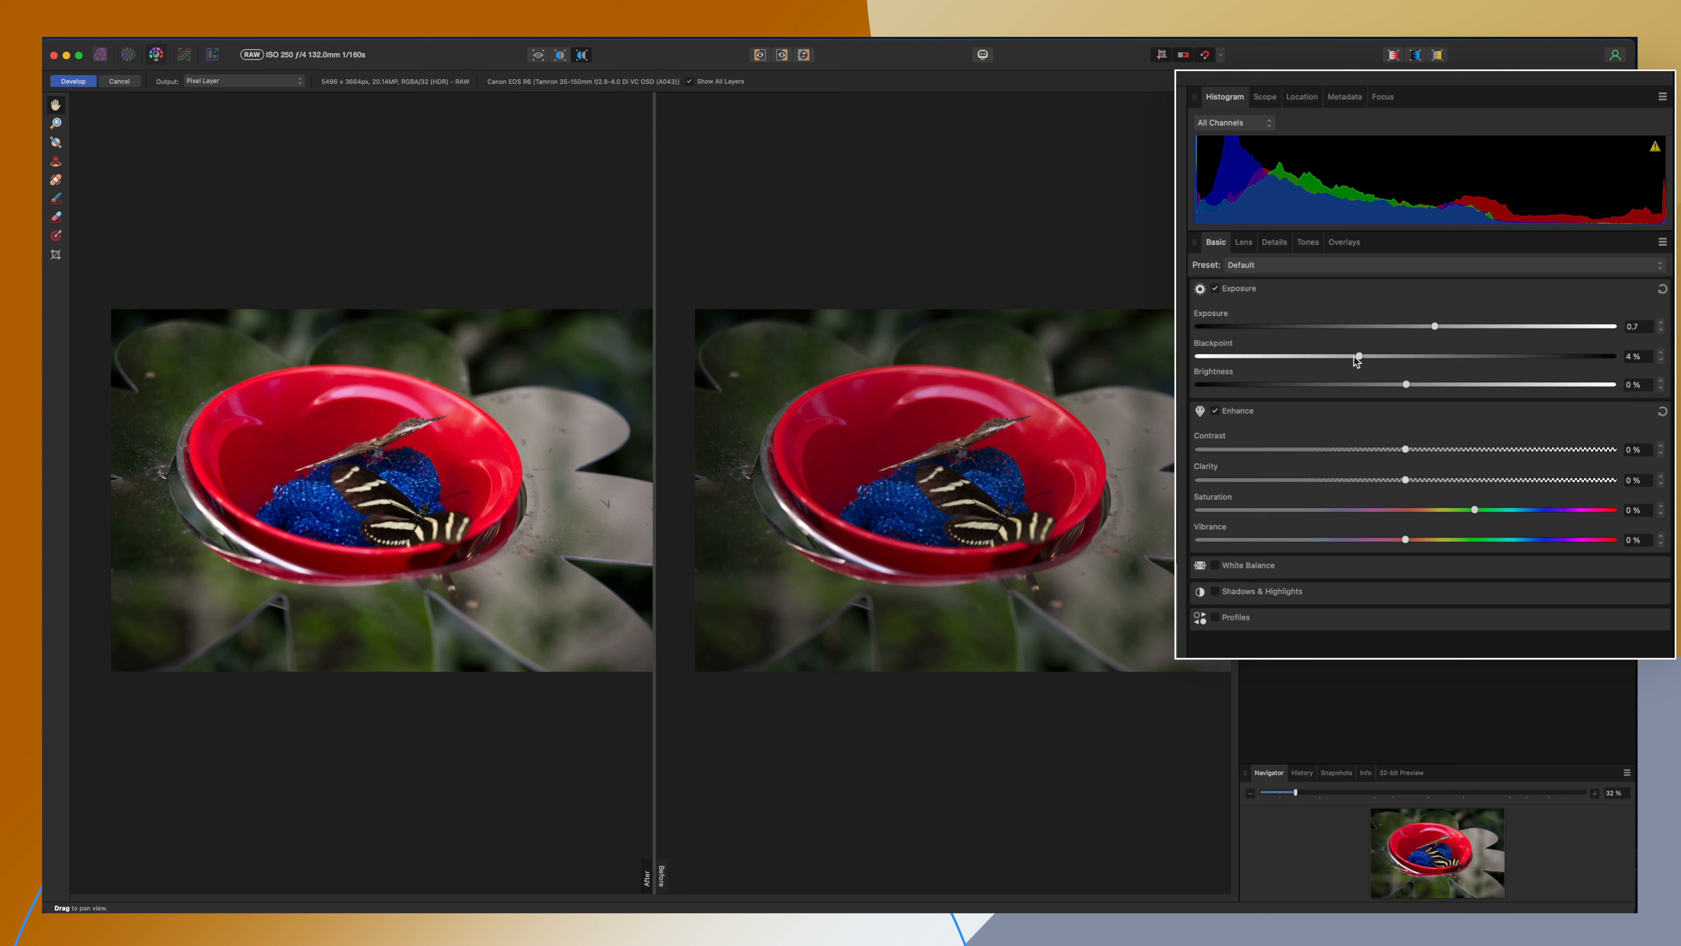
left_click_drag(1359, 357, 1378, 358)
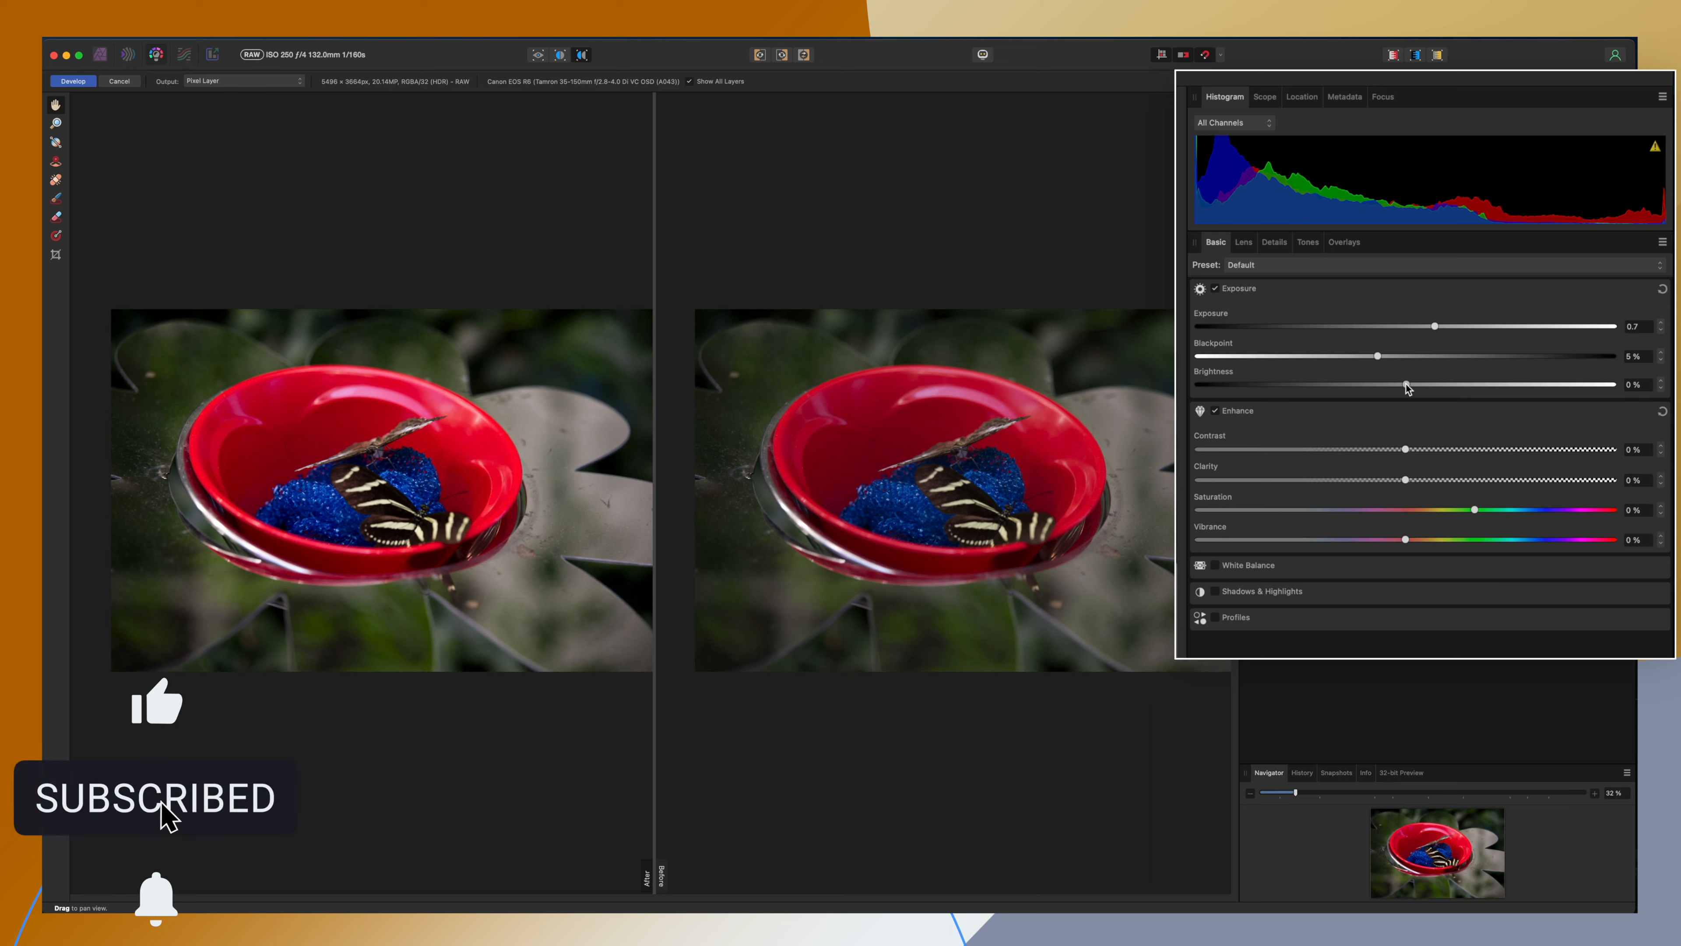
mouse_move(1406, 385)
left_mouse_down()
mouse_move(1560, 389)
mouse_move(1276, 390)
mouse_move(1412, 394)
left_mouse_up()
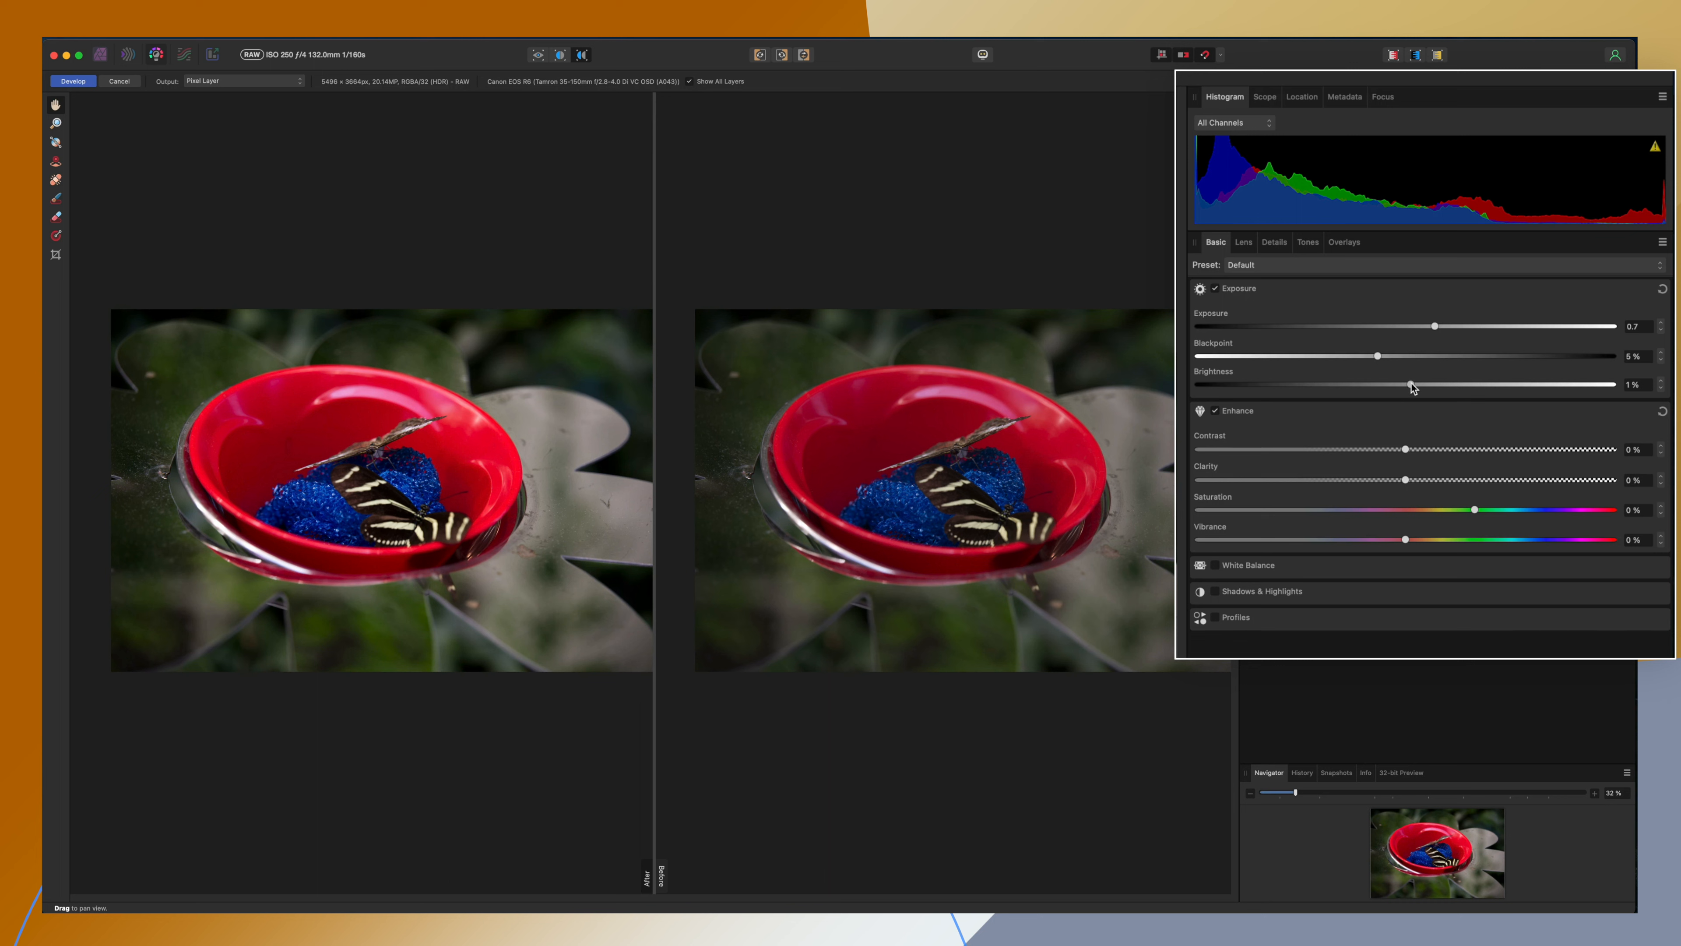
left_click_drag(1412, 384, 1447, 385)
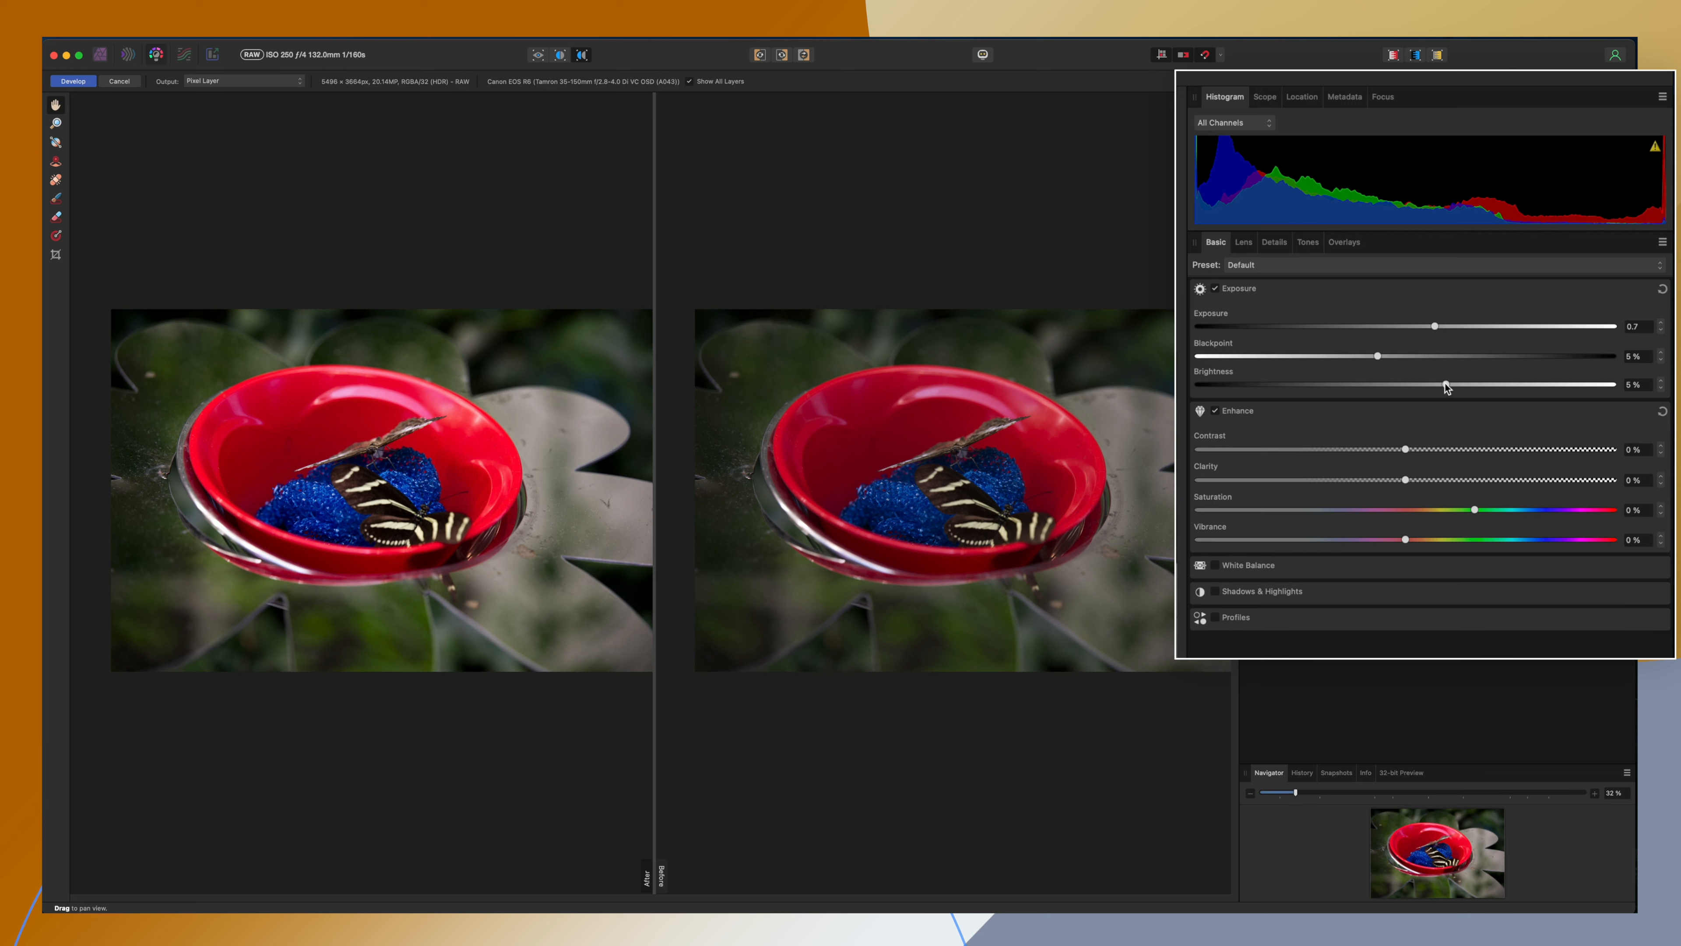
left_click_drag(1447, 387, 1452, 385)
- Set the contrast to 1 % and the clarity to 37 %
mouse_move(1404, 449)
left_mouse_down()
mouse_move(1281, 458)
mouse_move(1470, 459)
mouse_move(1388, 460)
mouse_move(1409, 460)
left_mouse_up()
mouse_move(1407, 480)
left_mouse_down()
mouse_move(1539, 486)
mouse_move(1198, 487)
mouse_move(1182, 503)
mouse_move(1415, 494)
left_mouse_up()
left_click_drag(1415, 497, 1481, 493)
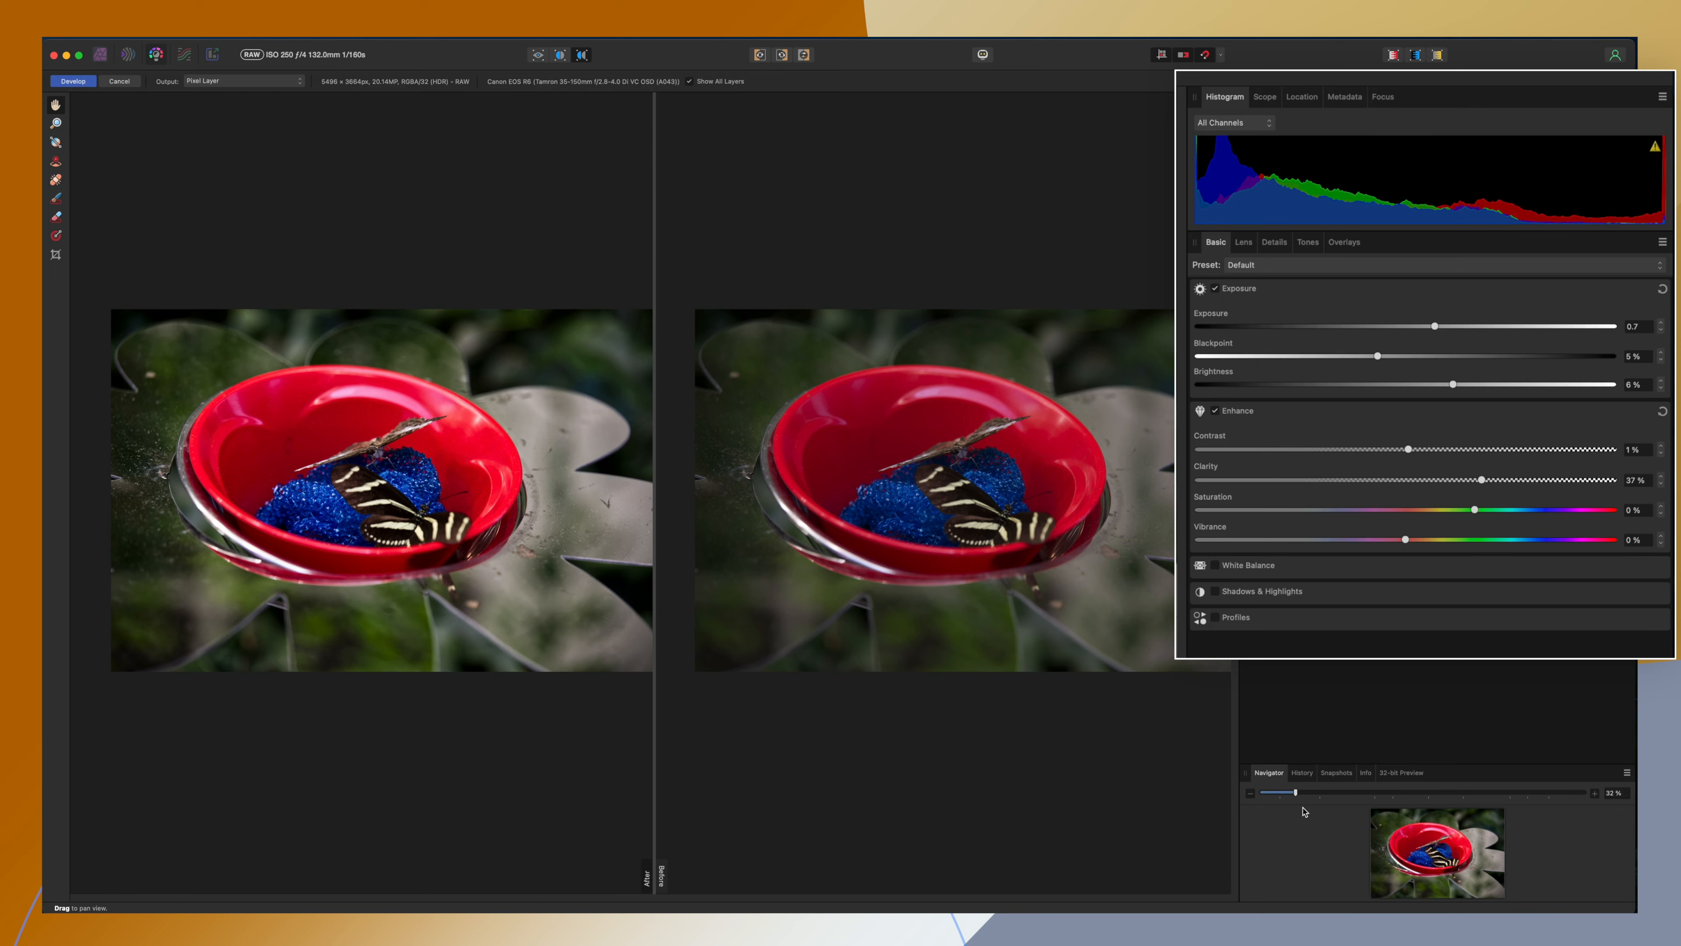
- Try a saturation boost of 20 % on the photo
left_click_drag(1295, 793, 1337, 792)
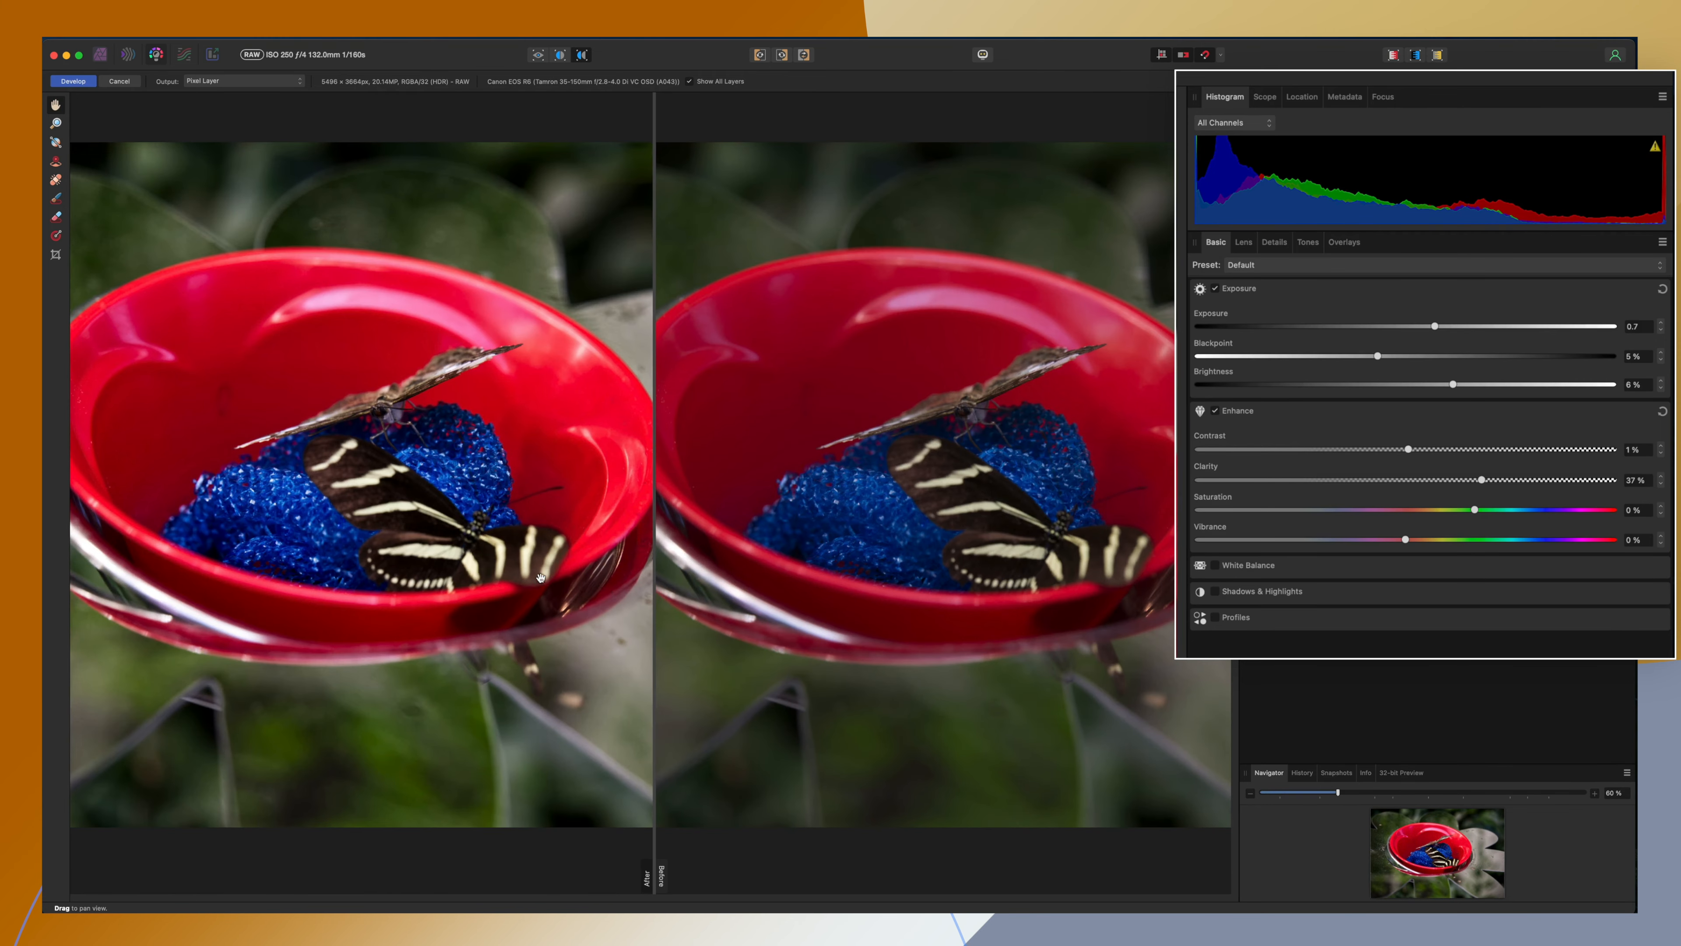
left_click_drag(542, 575, 291, 563)
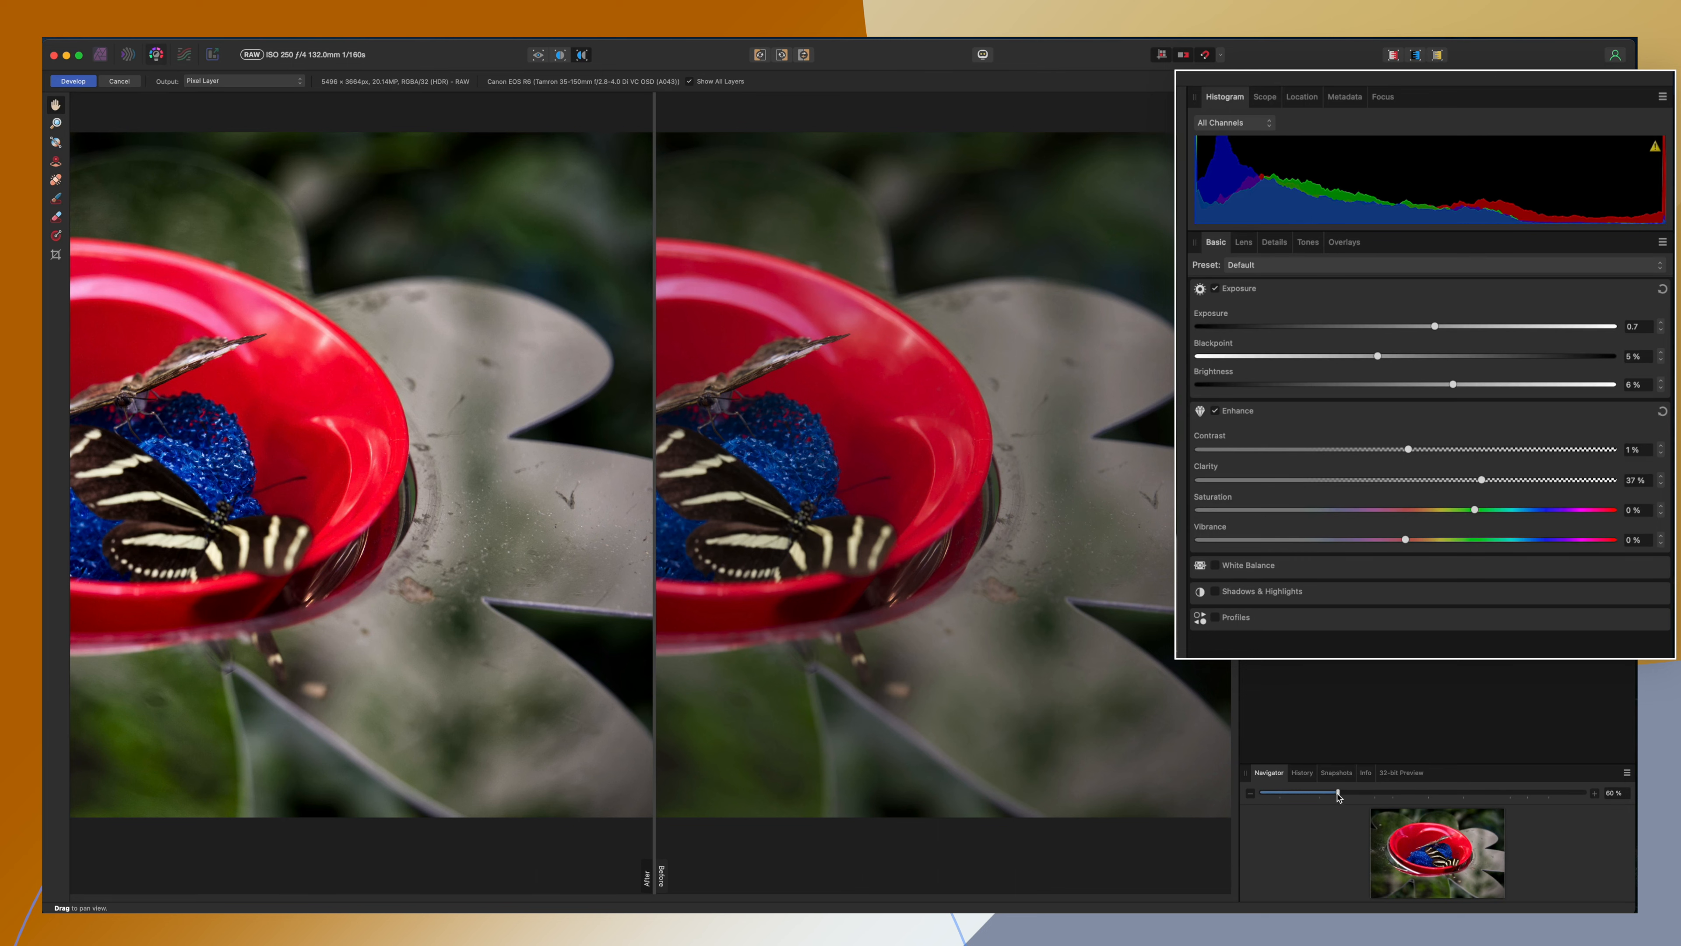
left_click_drag(1337, 793, 1303, 801)
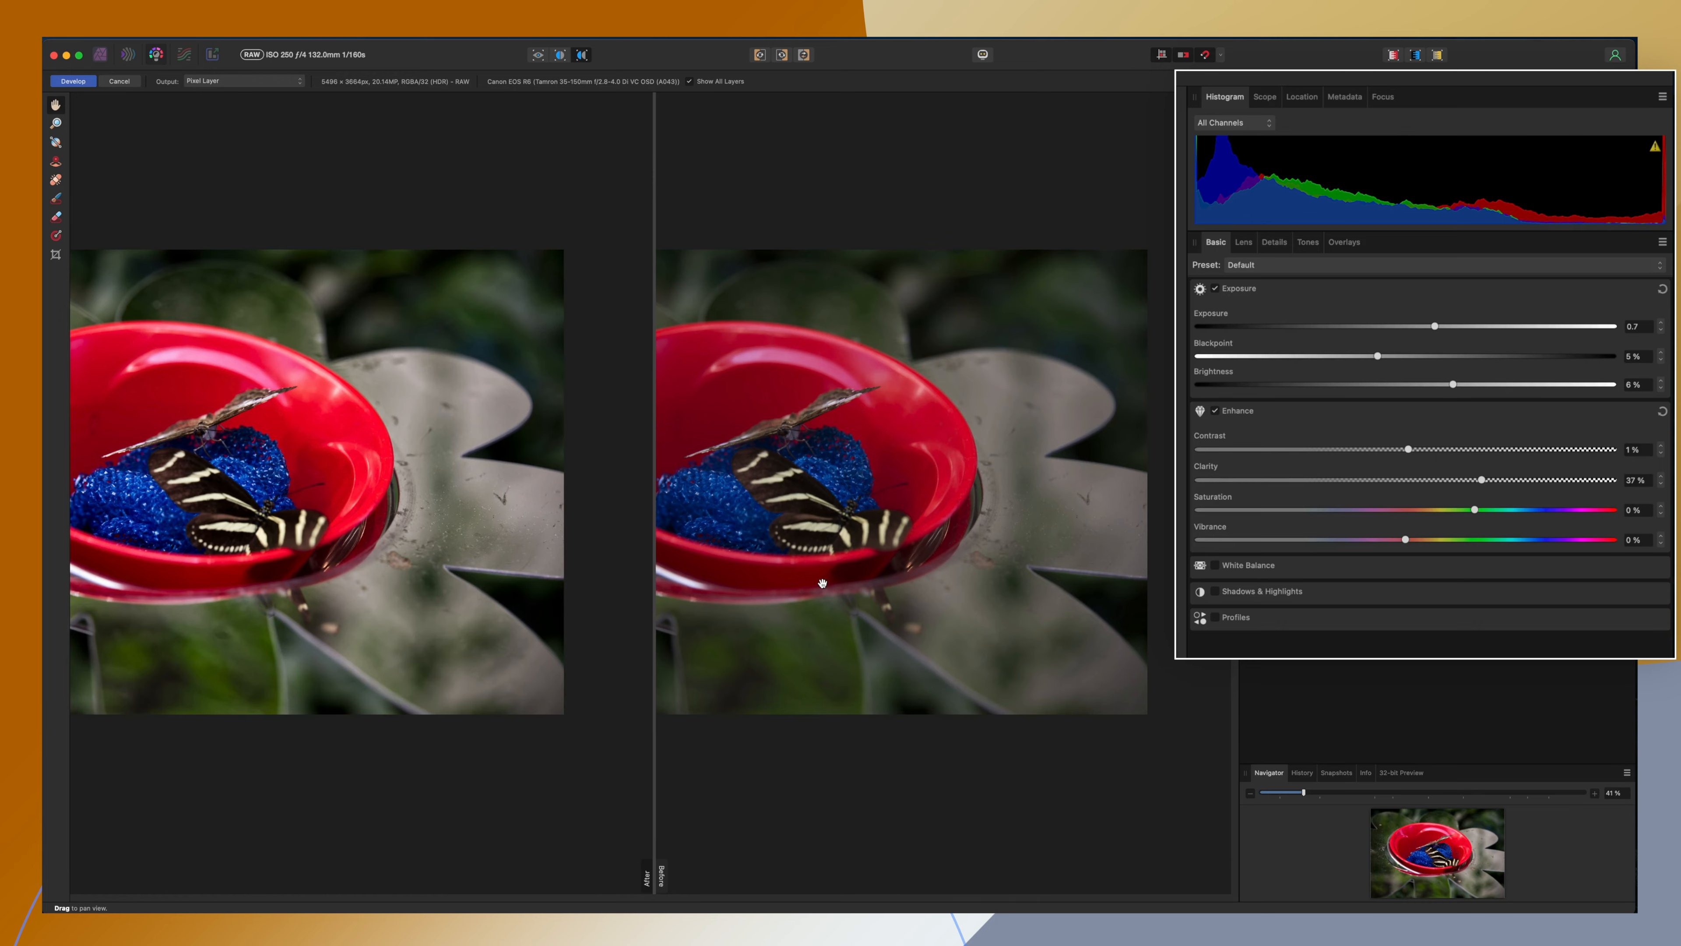
left_click_drag(823, 584, 1095, 591)
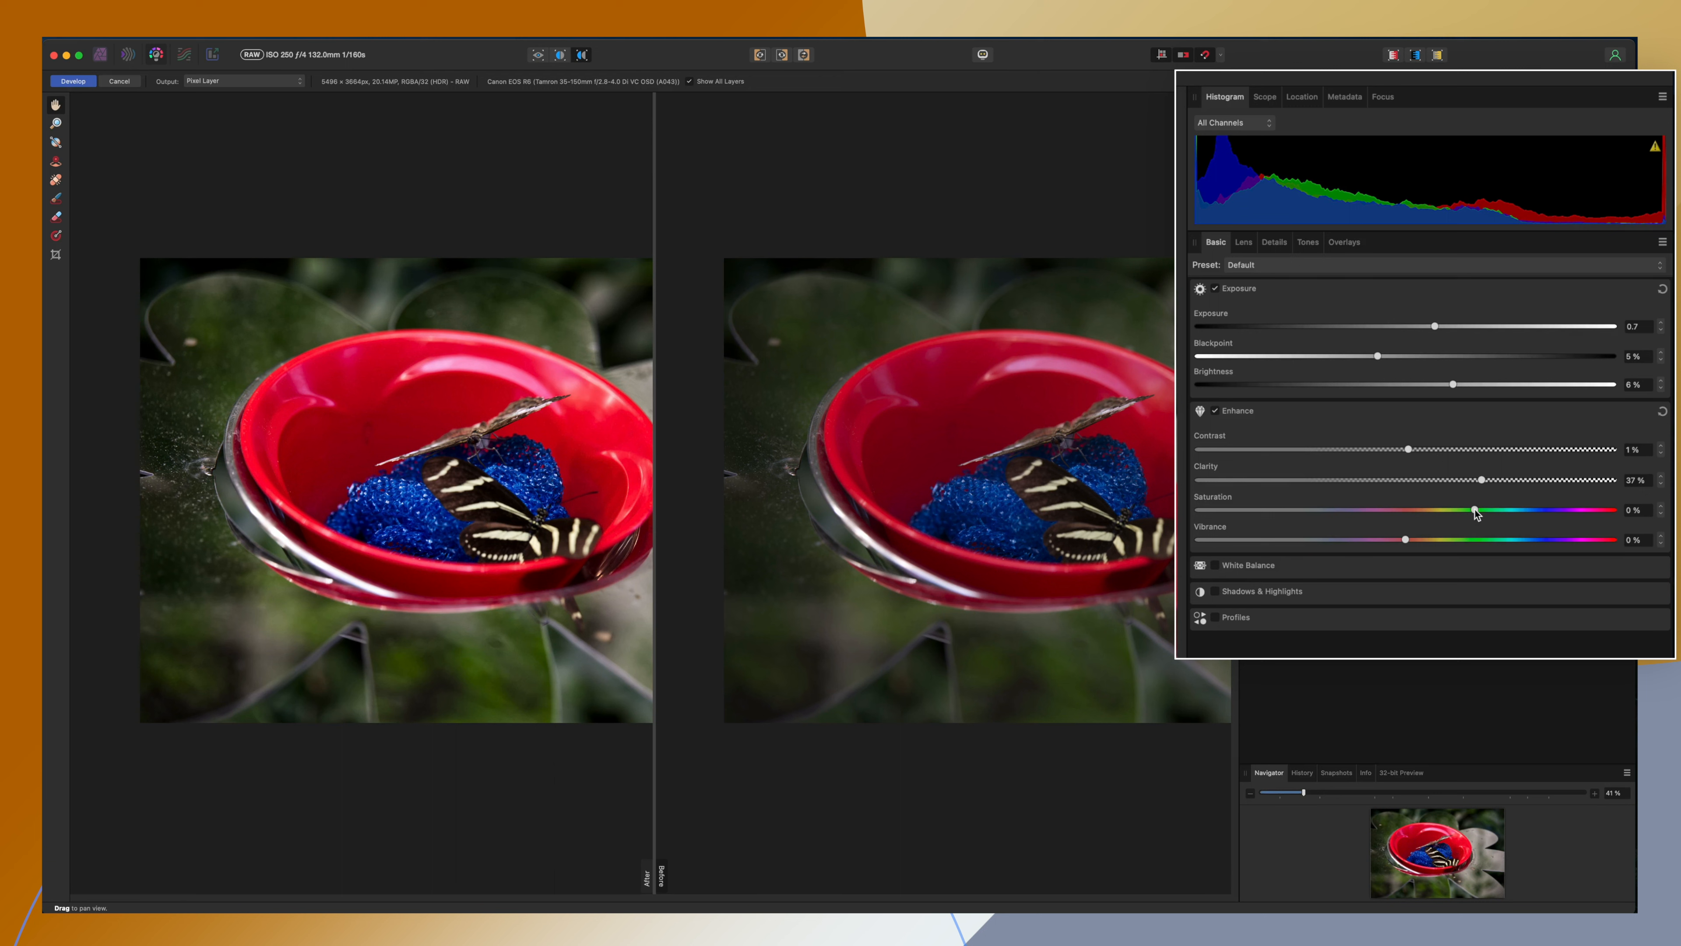
left_click_drag(1475, 514, 1530, 514)
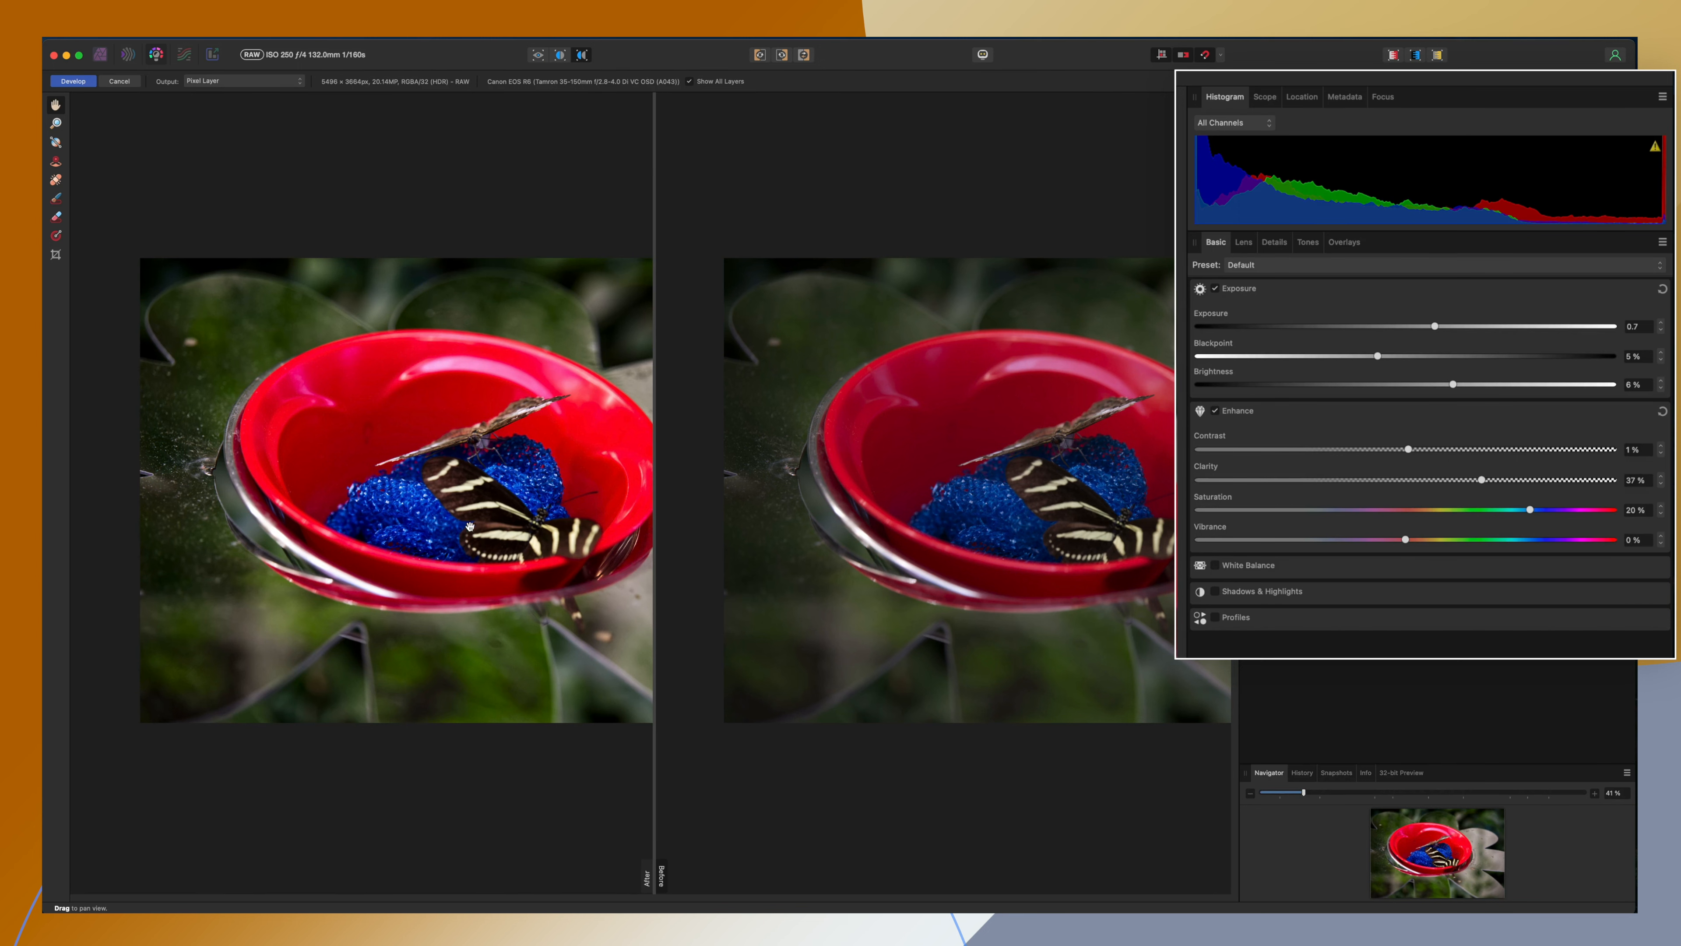
- Try vibrance at 50 % with the saturation reset to its default, and reset the vibrance
left_click_drag(1302, 793, 1291, 795)
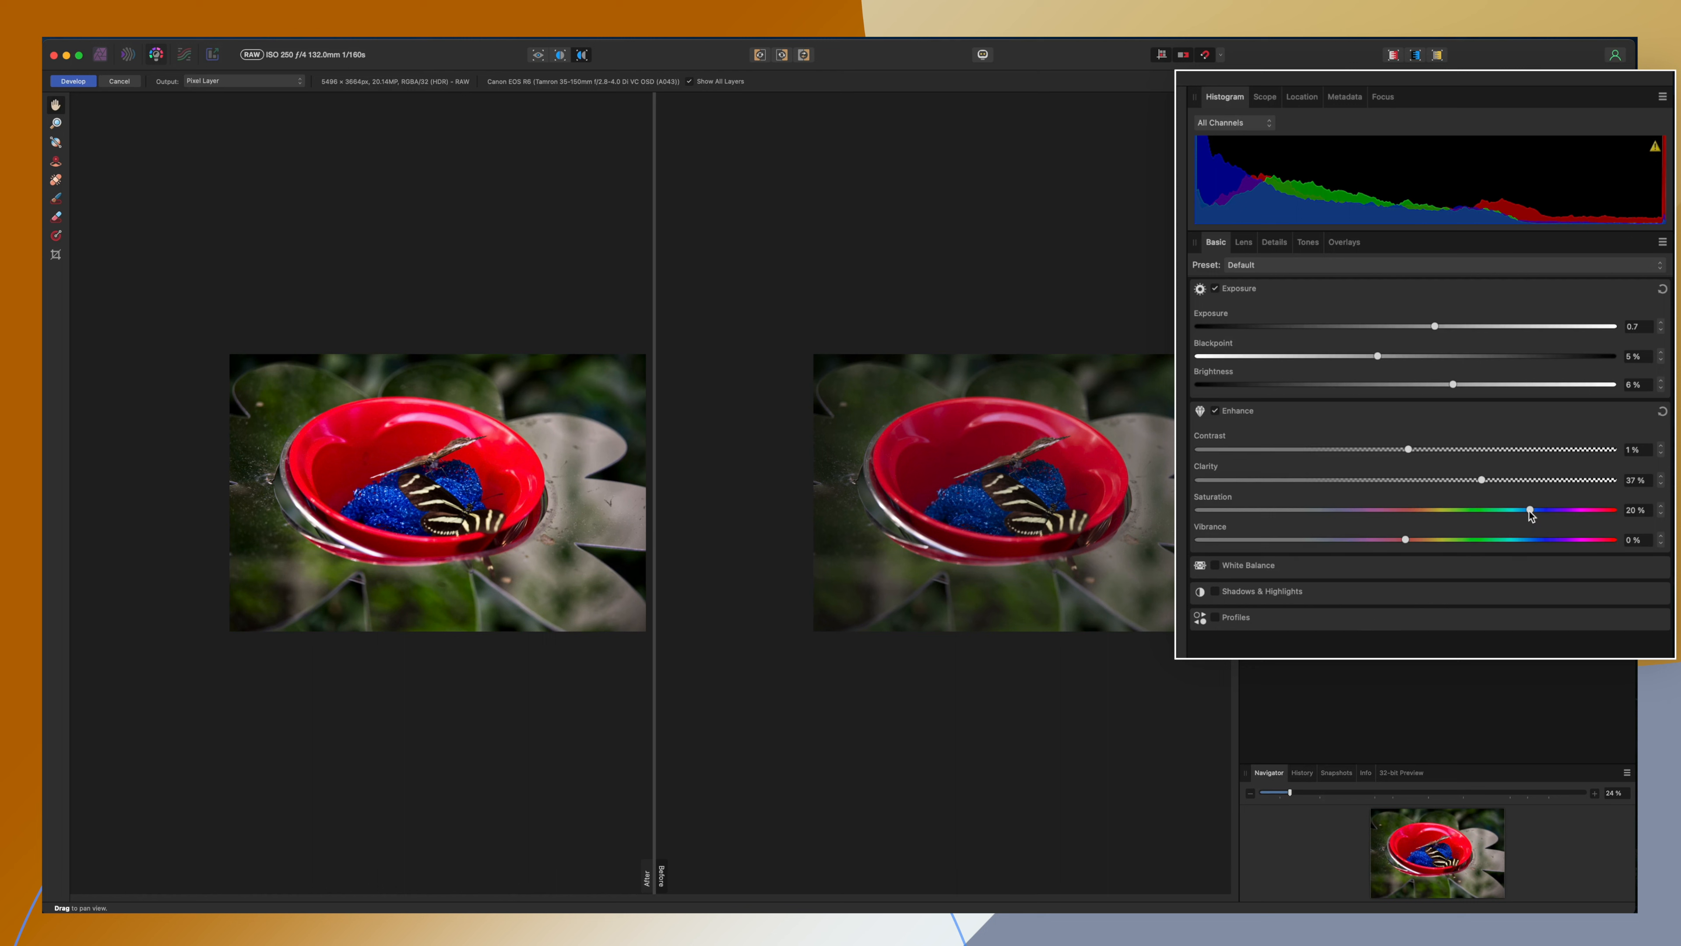
left_click_drag(1528, 510, 1502, 512)
left_click_drag(1405, 537, 1630, 547)
double_click(1503, 510)
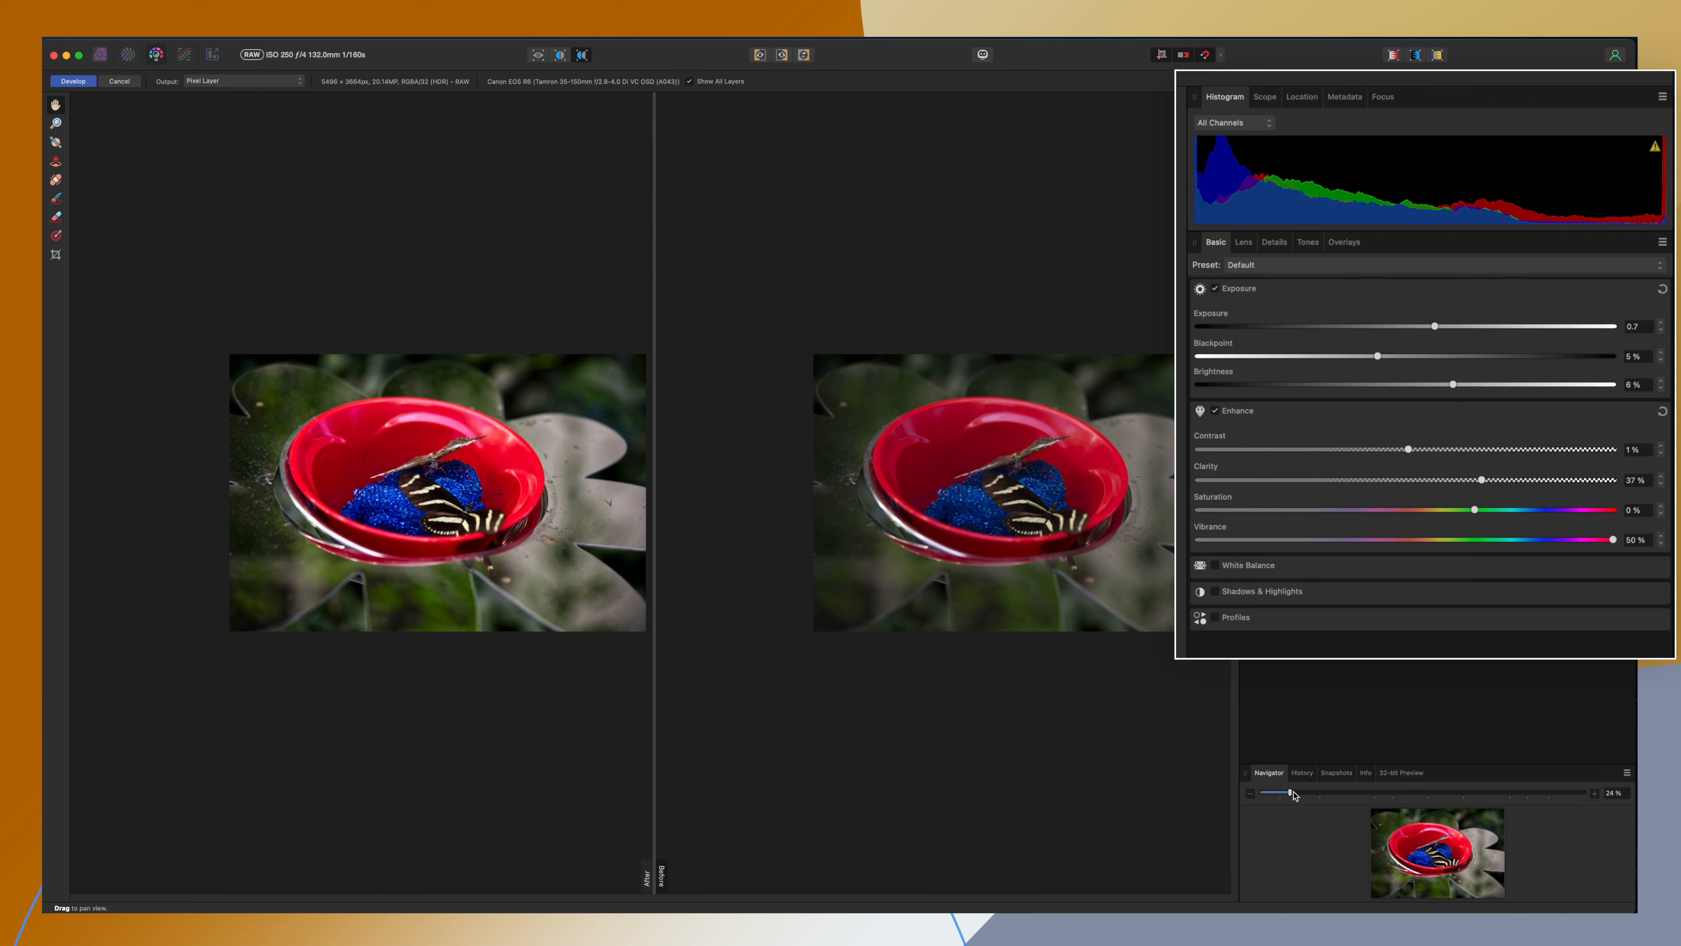
left_click_drag(1290, 793, 1318, 796)
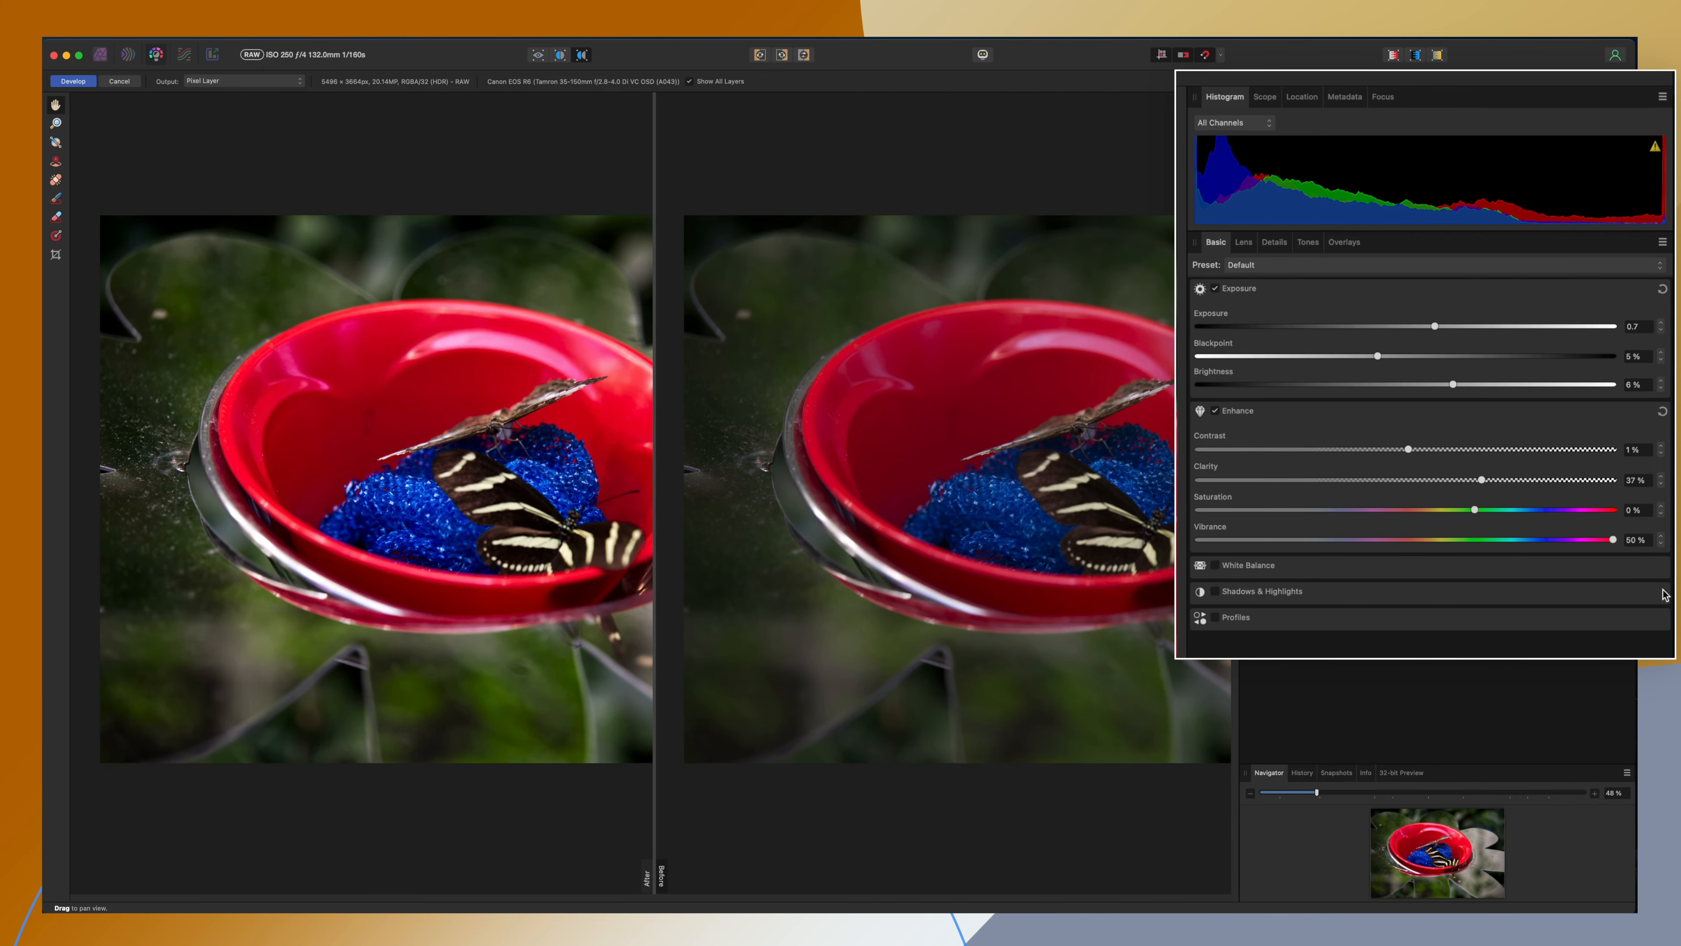
mouse_move(1612, 543)
left_mouse_down()
mouse_move(1403, 555)
mouse_move(1636, 559)
left_mouse_up()
double_click(1613, 540)
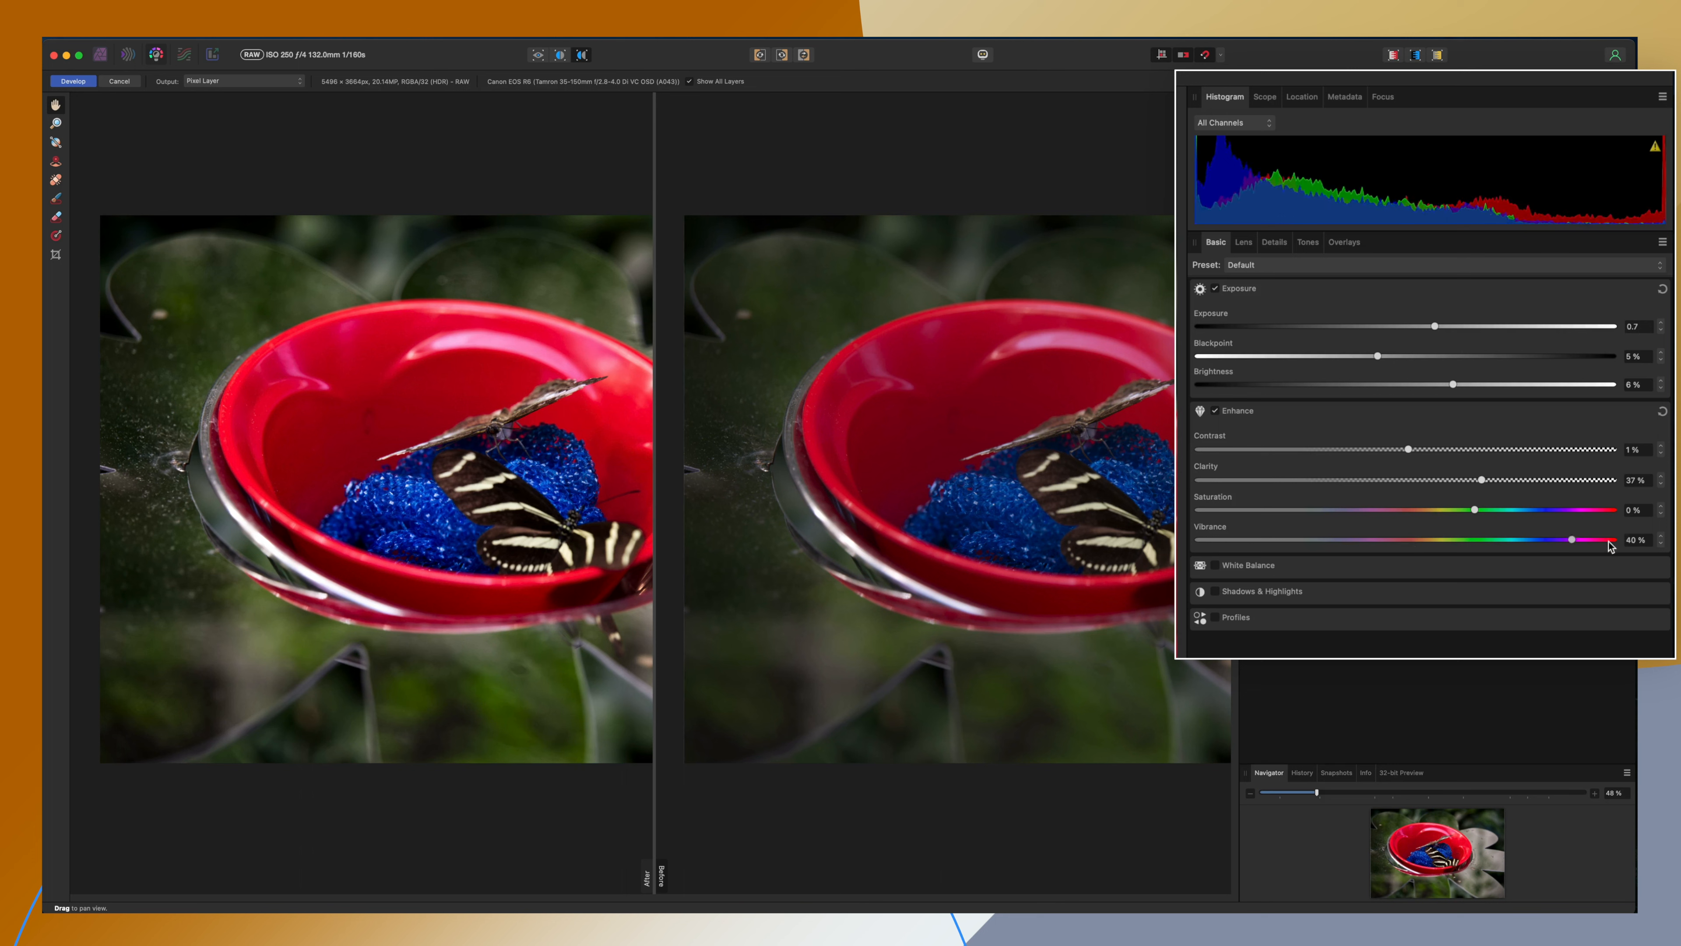
left_click_drag(1406, 539, 1463, 540)
left_click_drag(1462, 540, 1641, 548)
double_click(1613, 540)
- Set the saturation to 20 %
left_click_drag(1476, 510, 1536, 513)
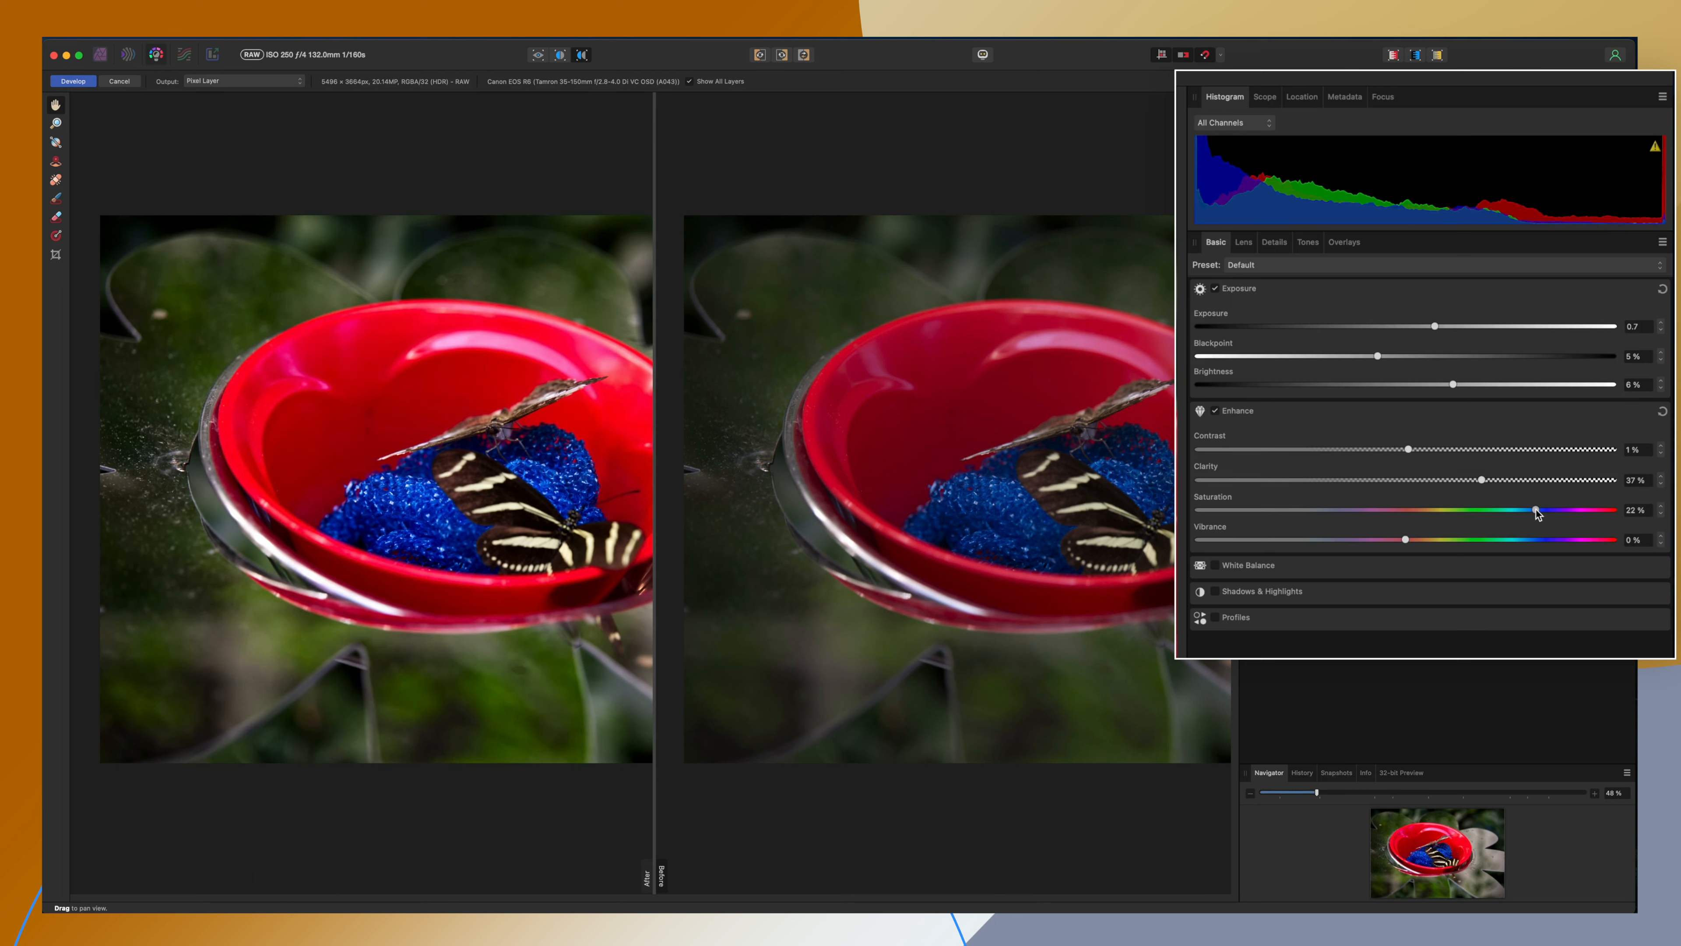
left_click_drag(1537, 513, 1533, 513)
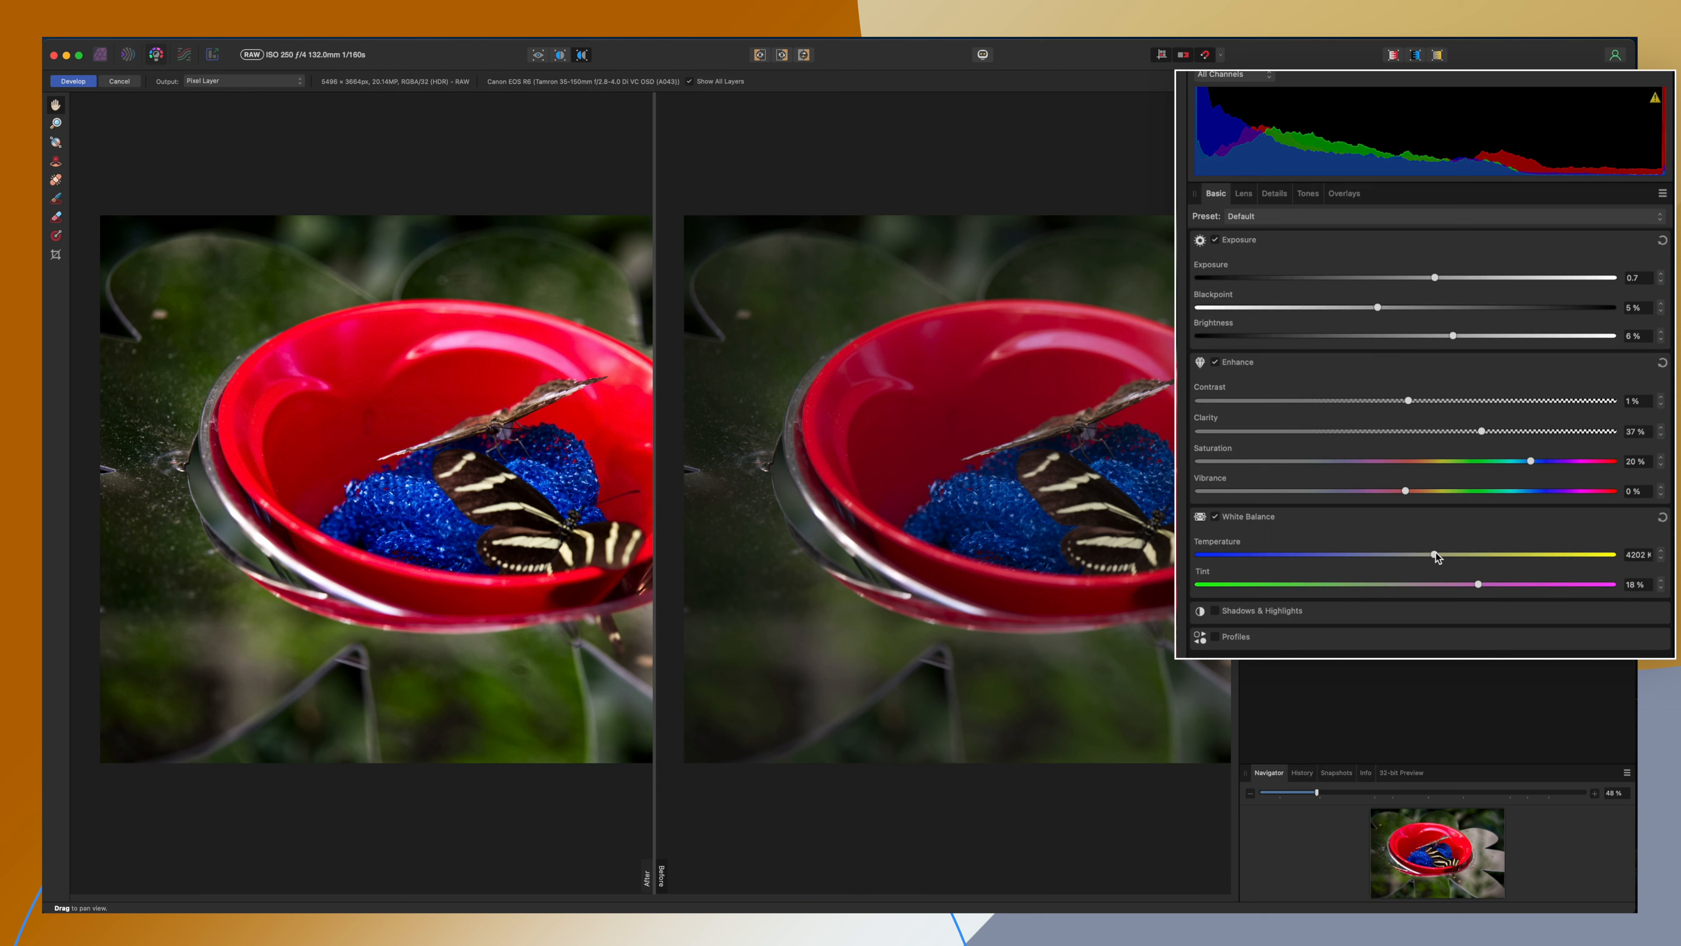
- Try a white balance temperature of 2671 K, reset it, and turn the White Balance adjustment off
left_click_drag(1434, 555, 1314, 561)
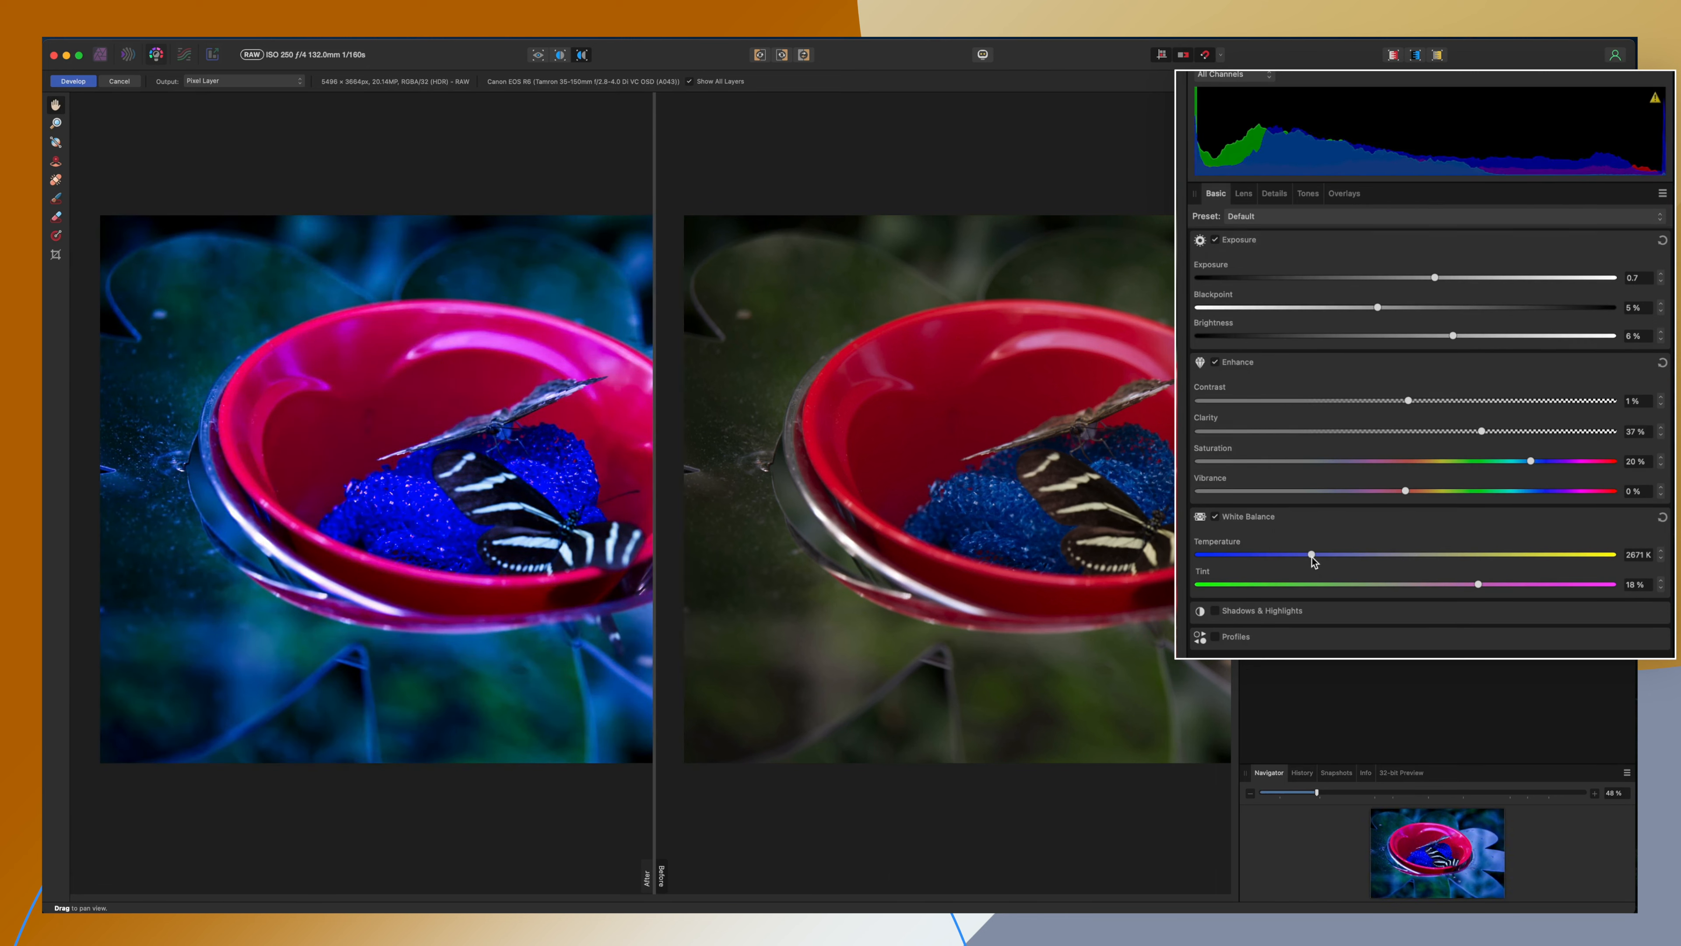
double_click(1313, 556)
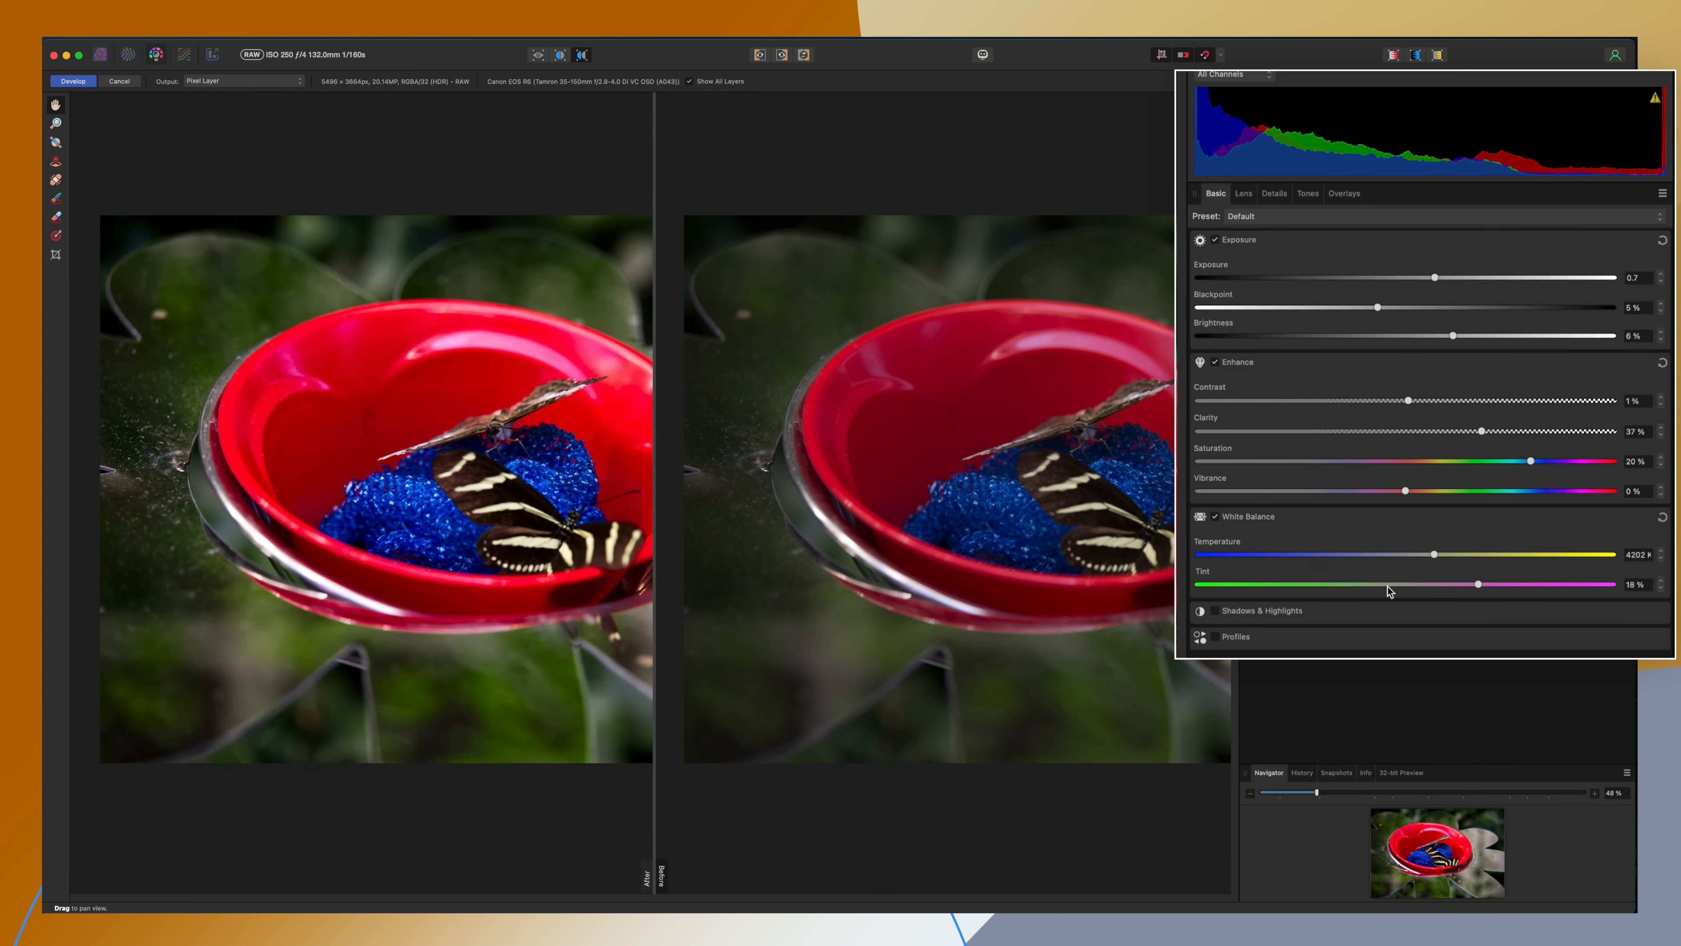
left_click(1216, 517)
left_click(56, 142)
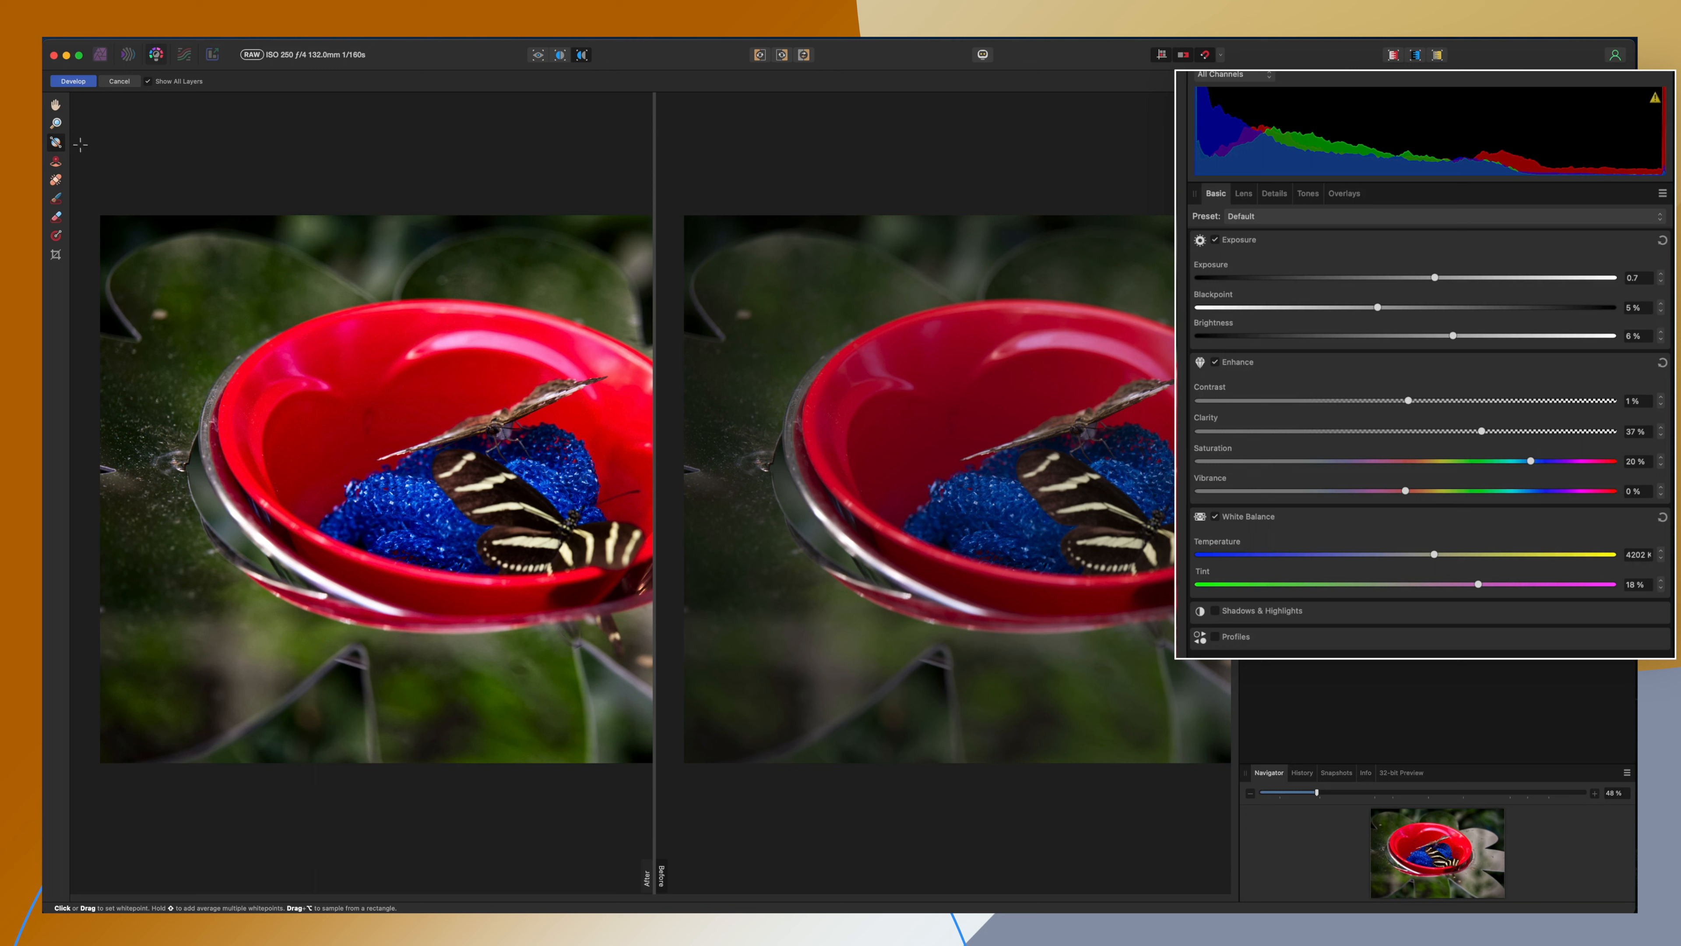
key("h")
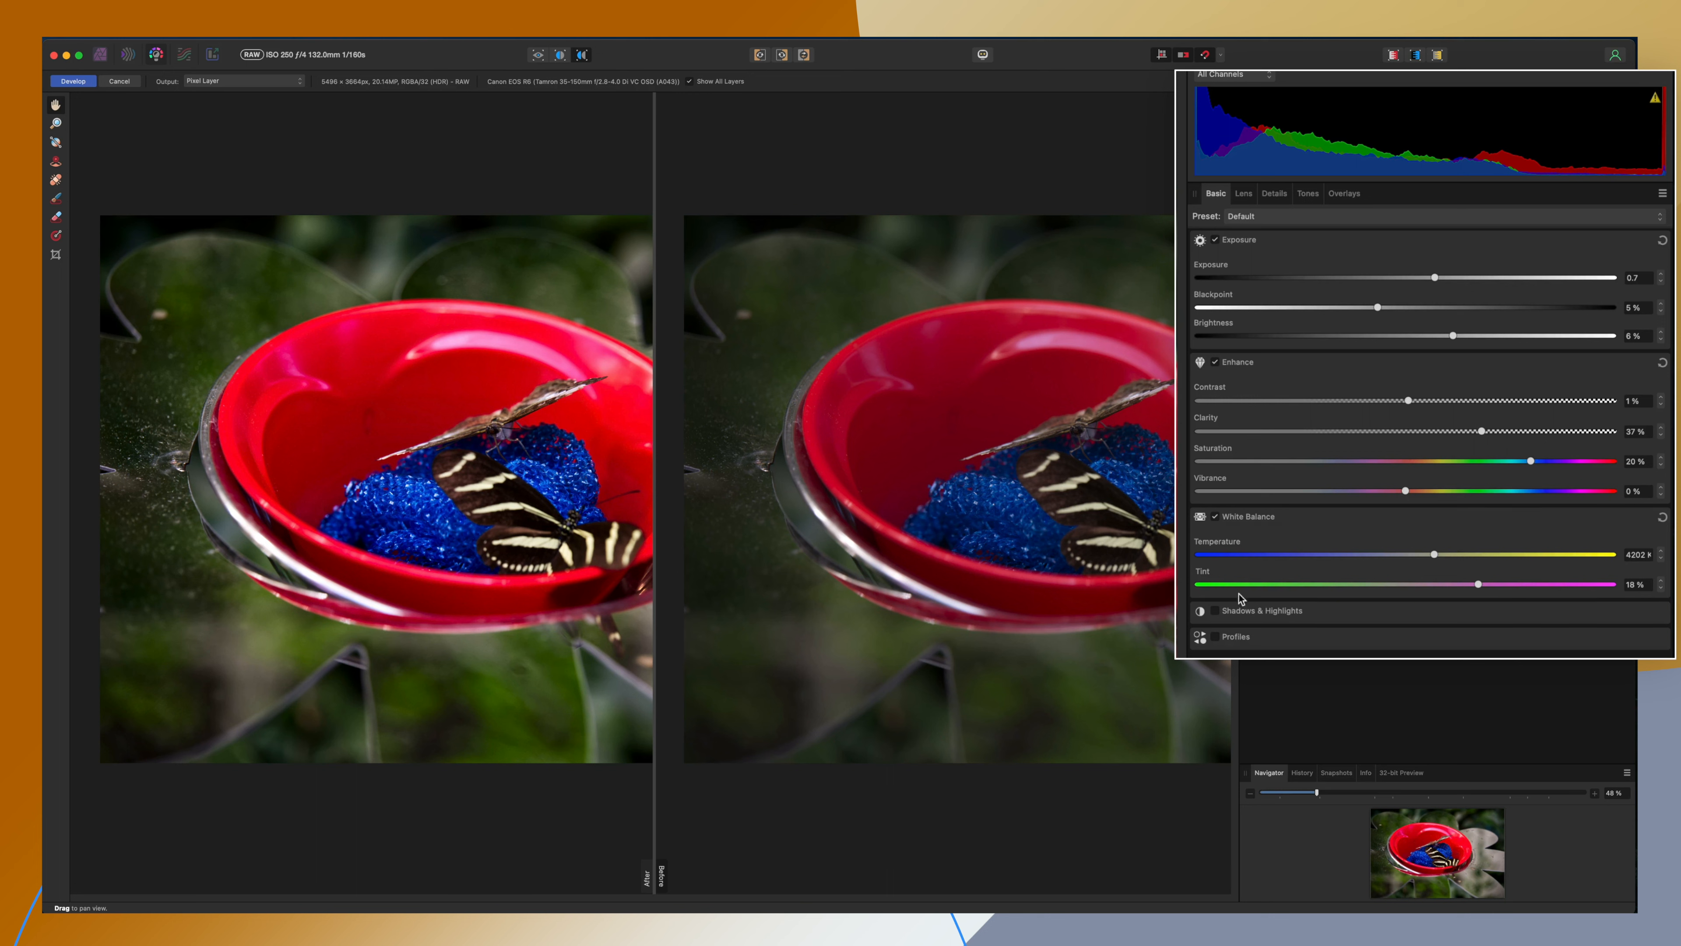
left_click(1216, 516)
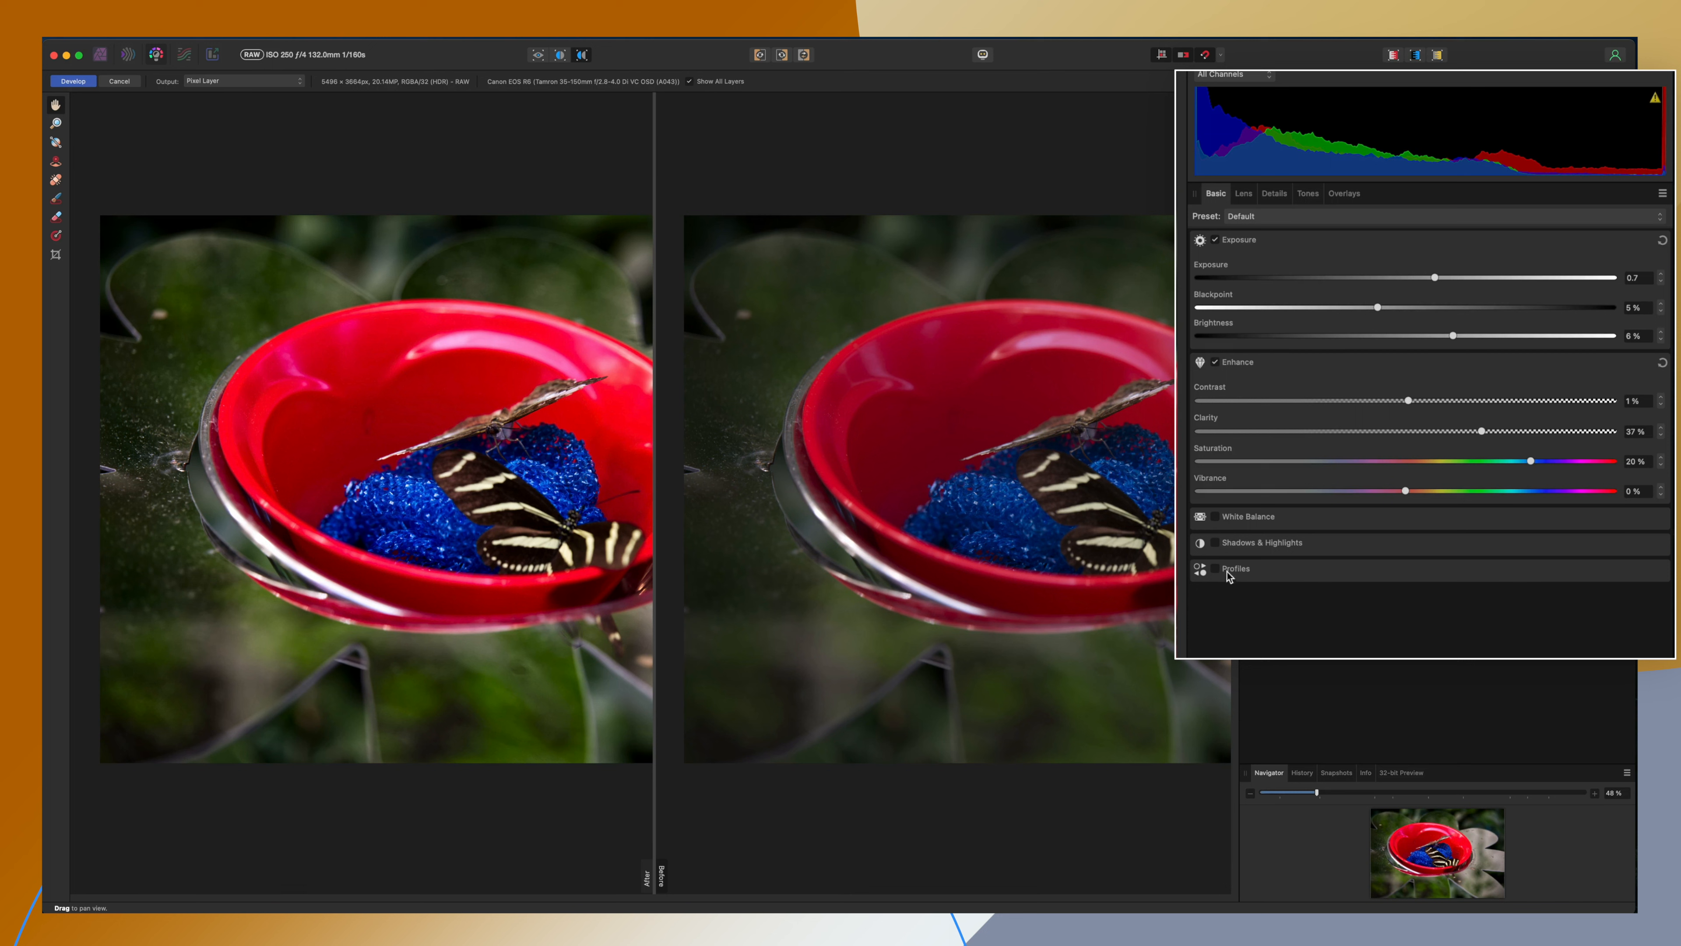
- Enable the Shadows & Highlights adjustment and set the shadows to -30 %
left_click(1215, 543)
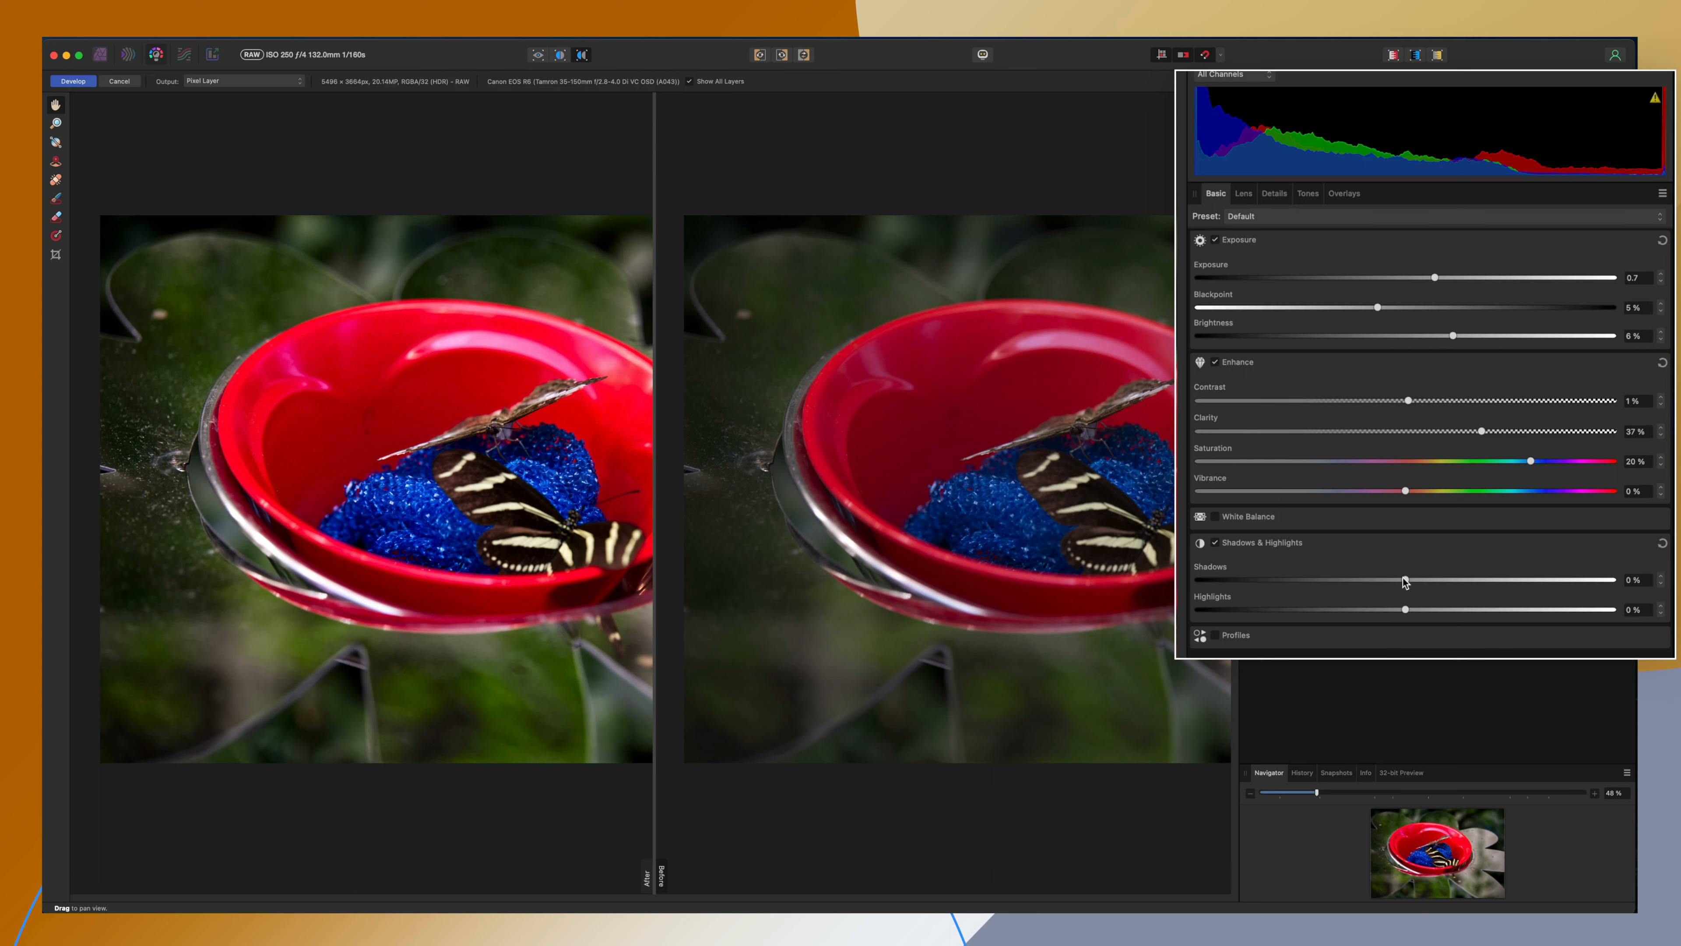
left_click_drag(1405, 580, 1585, 601)
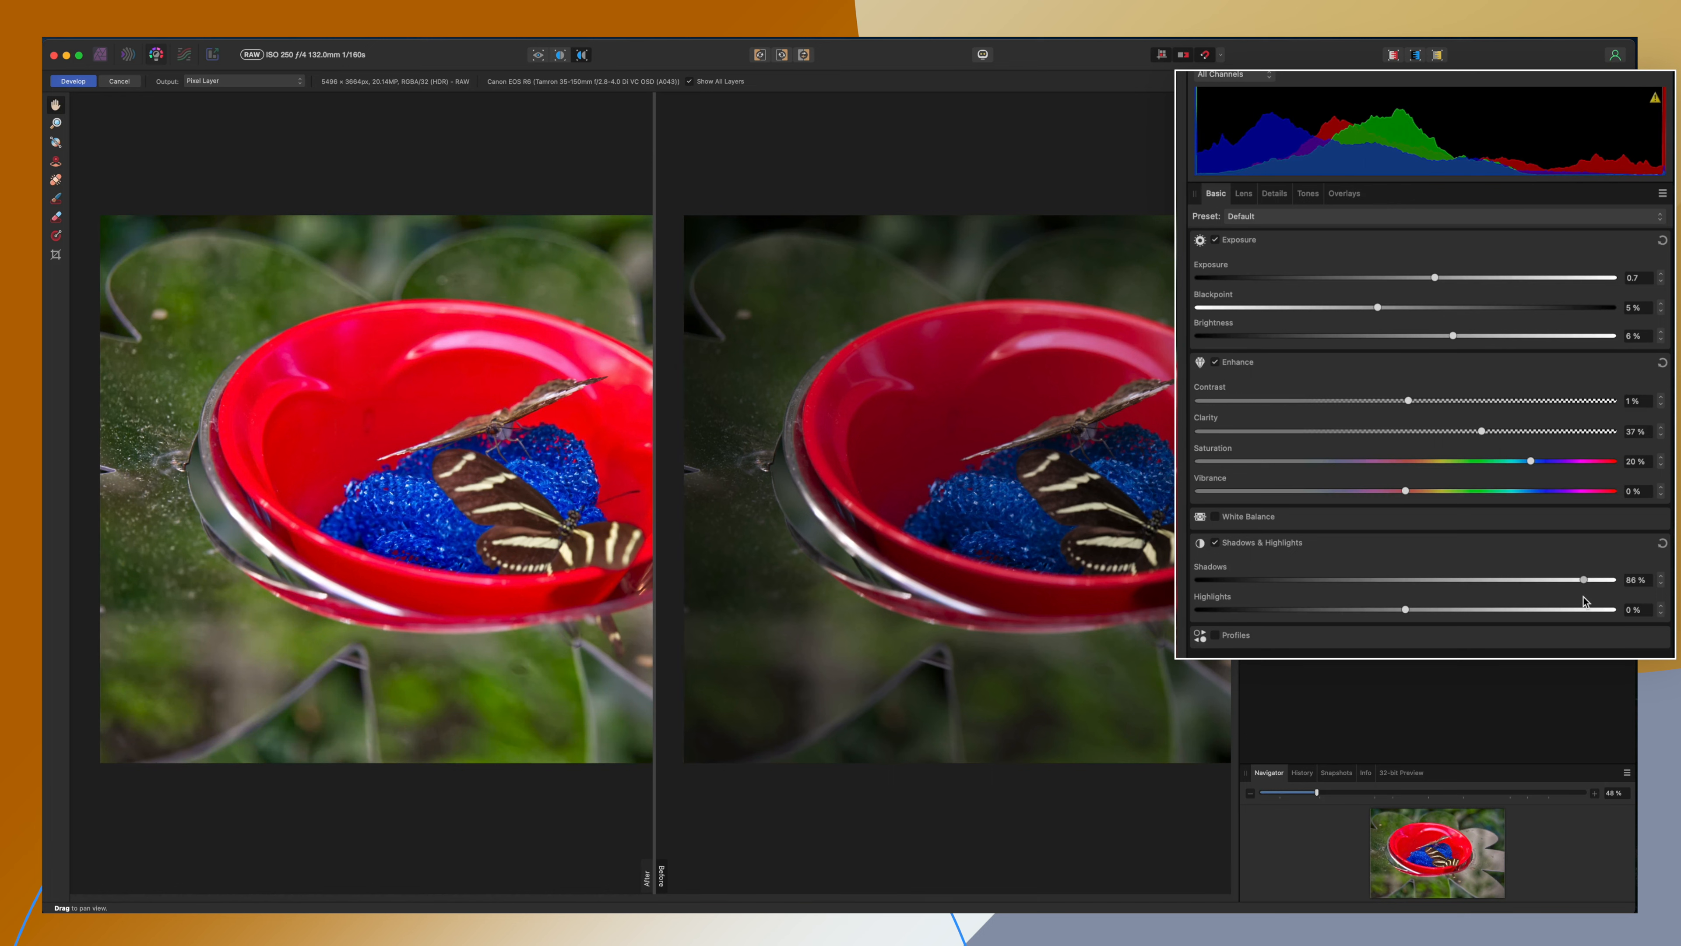
left_click_drag(1314, 793, 1293, 794)
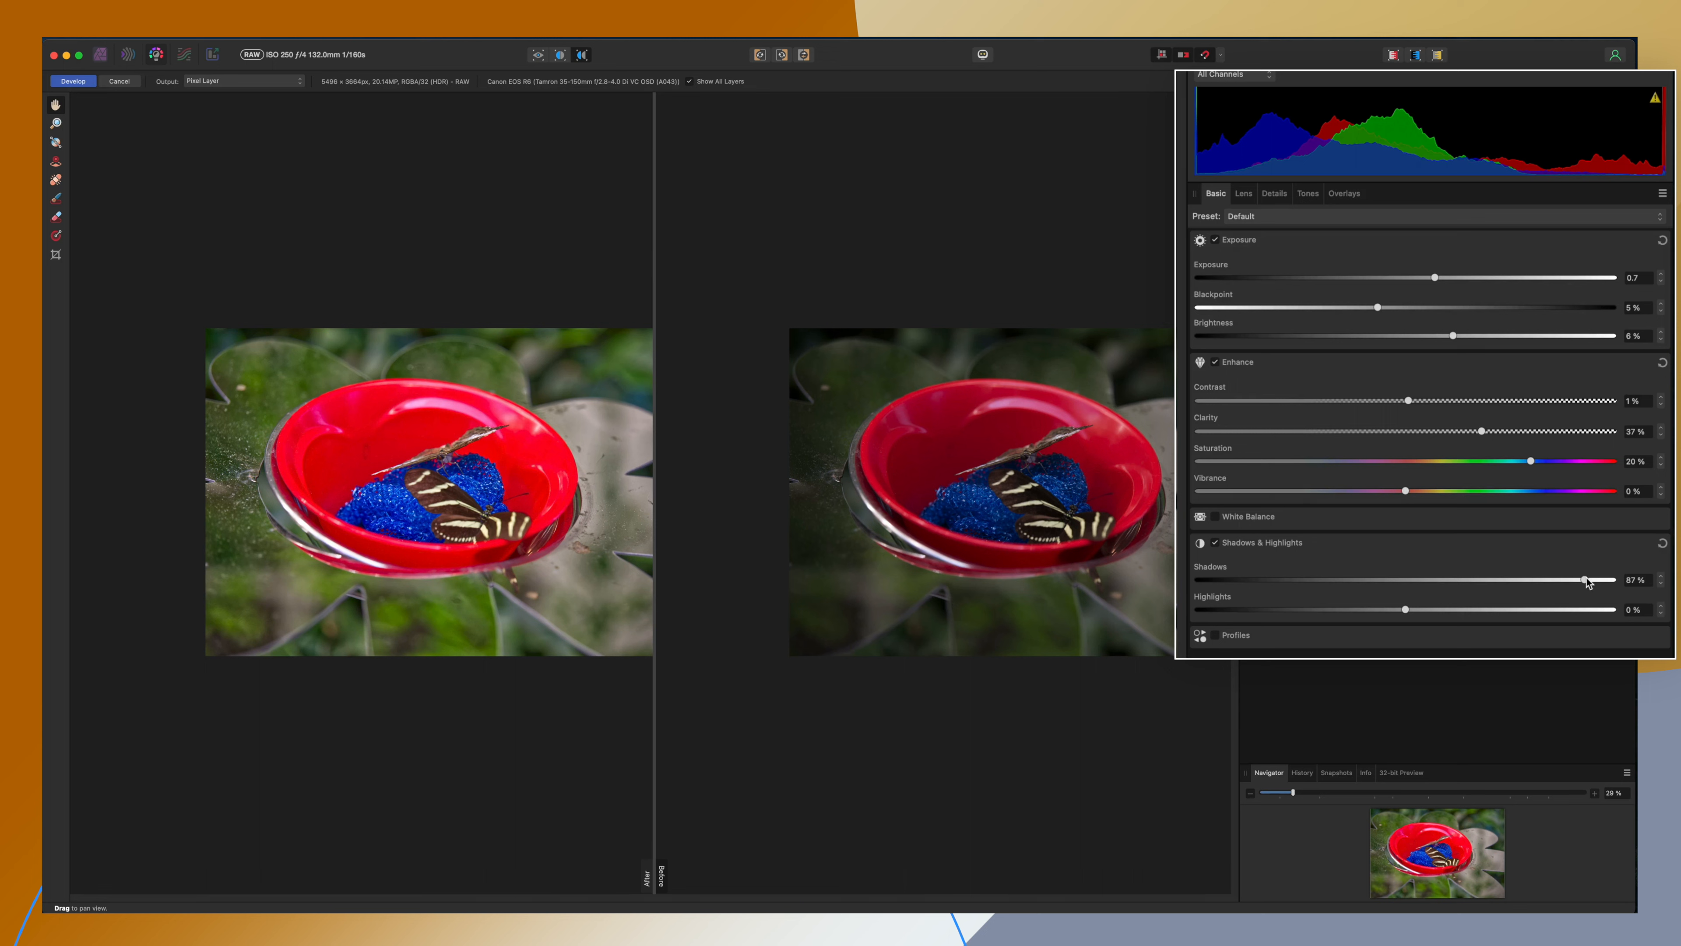
left_click_drag(1585, 580, 1342, 599)
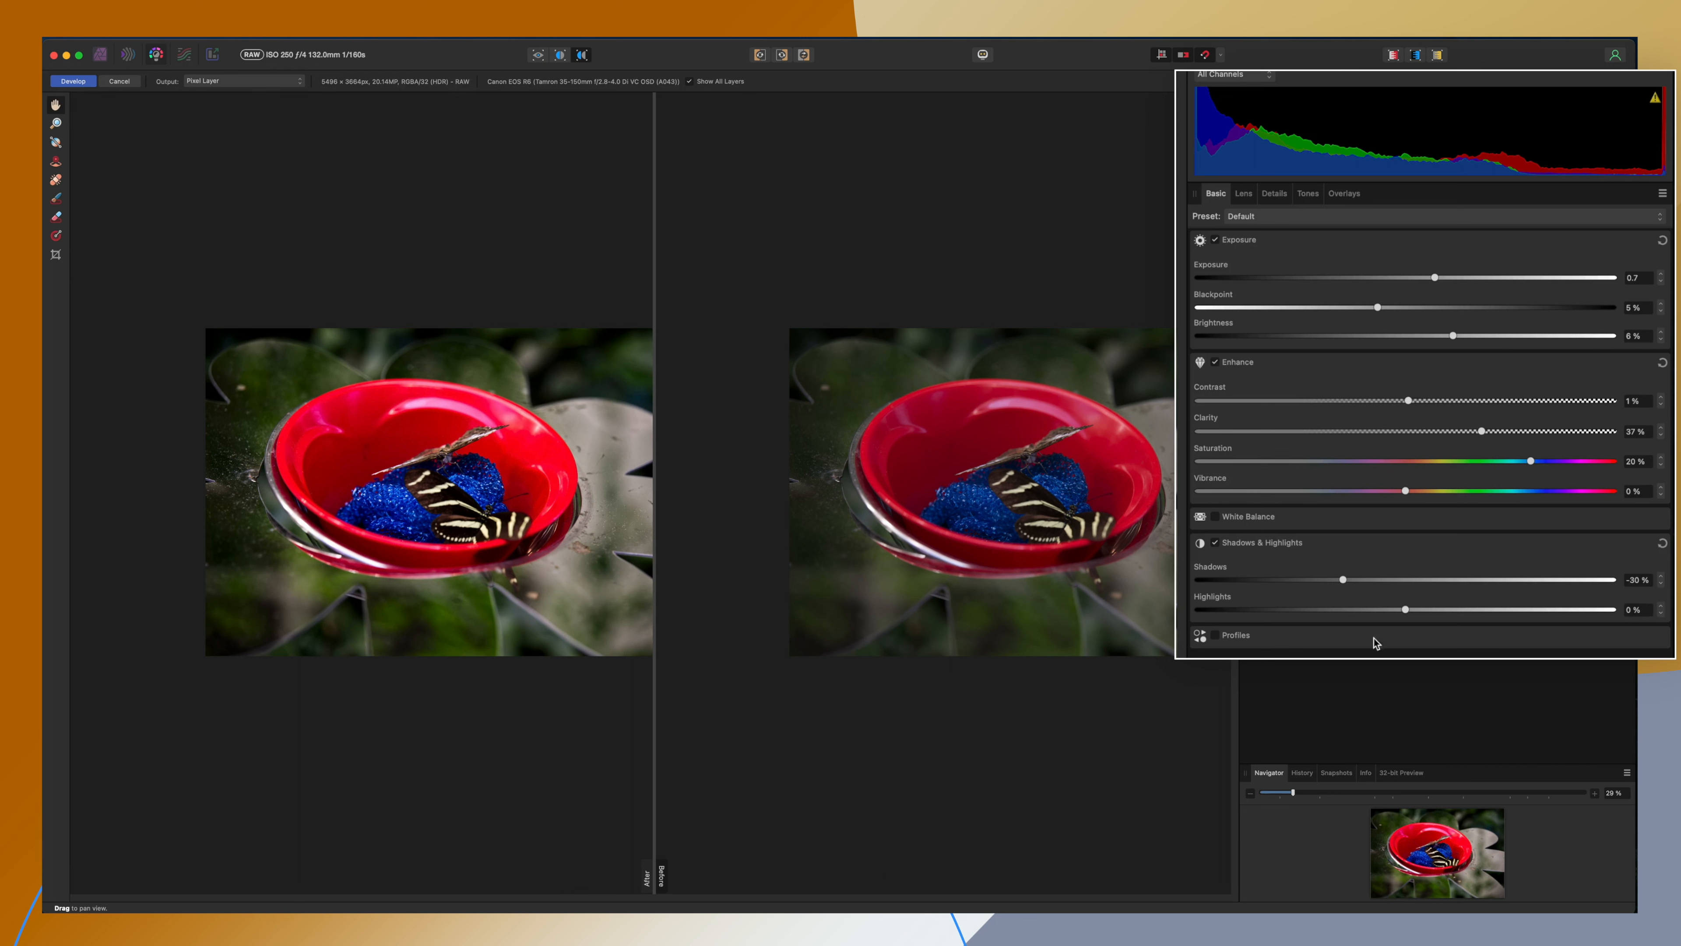
- Try raised highlights values on the zoomed-in photo, and reset the highlights to 0 %
mouse_move(1406, 610)
left_mouse_down()
mouse_move(1440, 611)
mouse_move(1323, 618)
mouse_move(1494, 617)
mouse_move(1382, 620)
mouse_move(1411, 616)
left_mouse_up()
left_click_drag(1292, 793, 1341, 796)
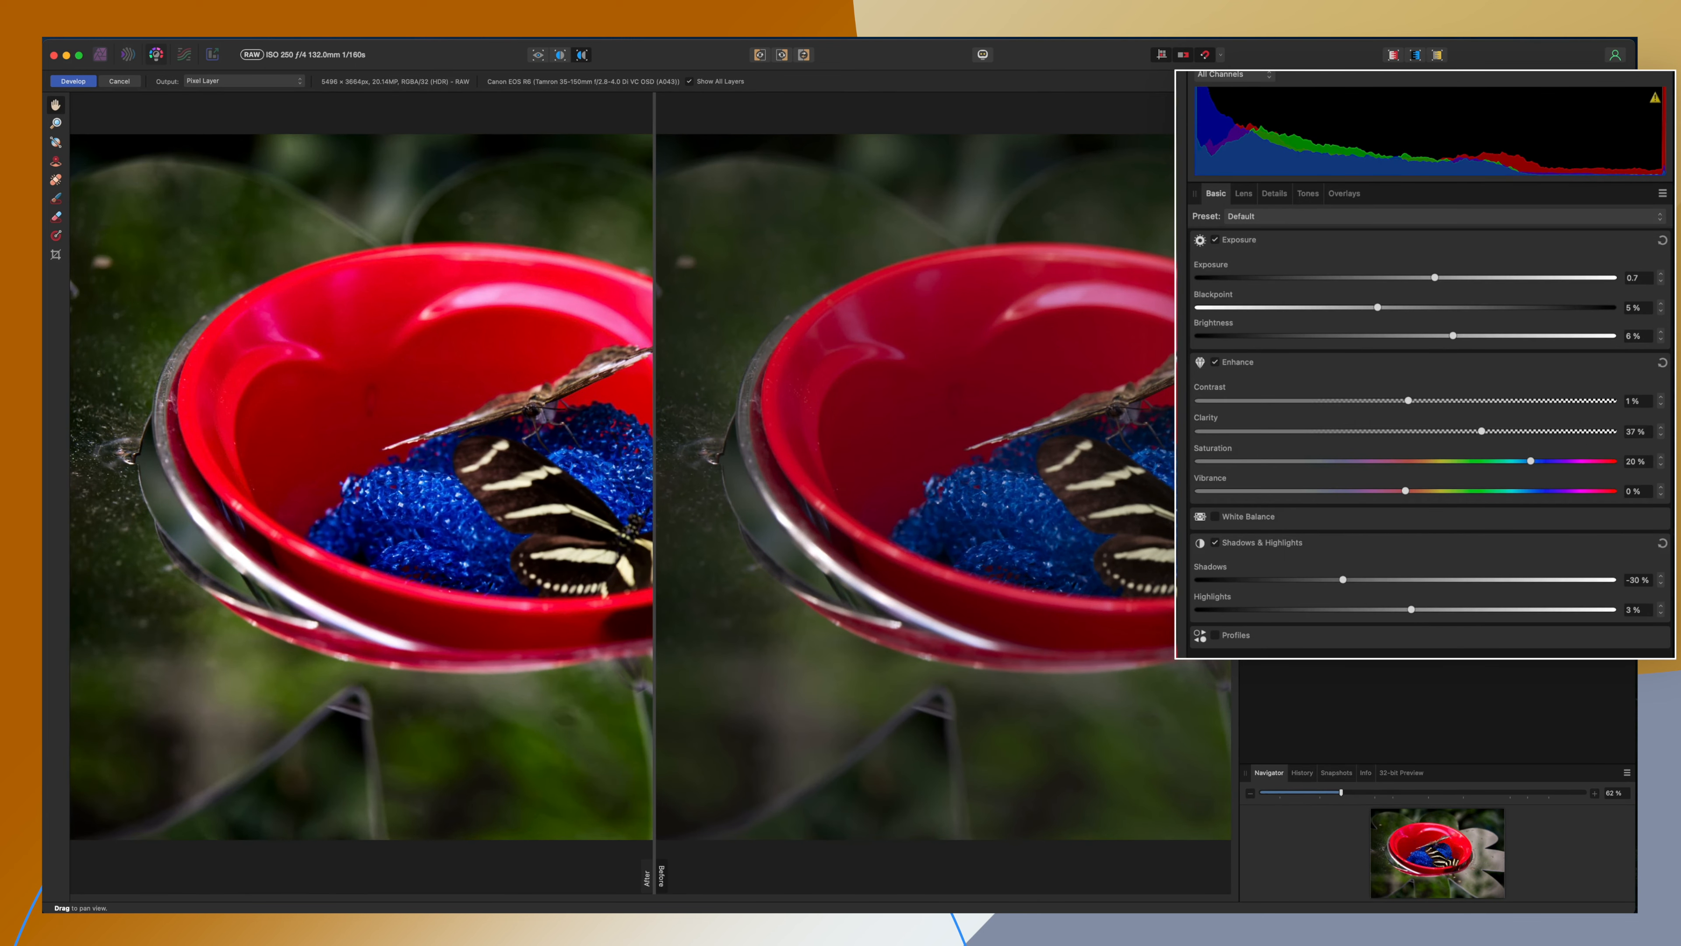
left_click_drag(1412, 610, 1508, 609)
left_click_drag(1509, 609, 1447, 622)
double_click(1449, 610)
left_click_drag(1342, 793, 1298, 795)
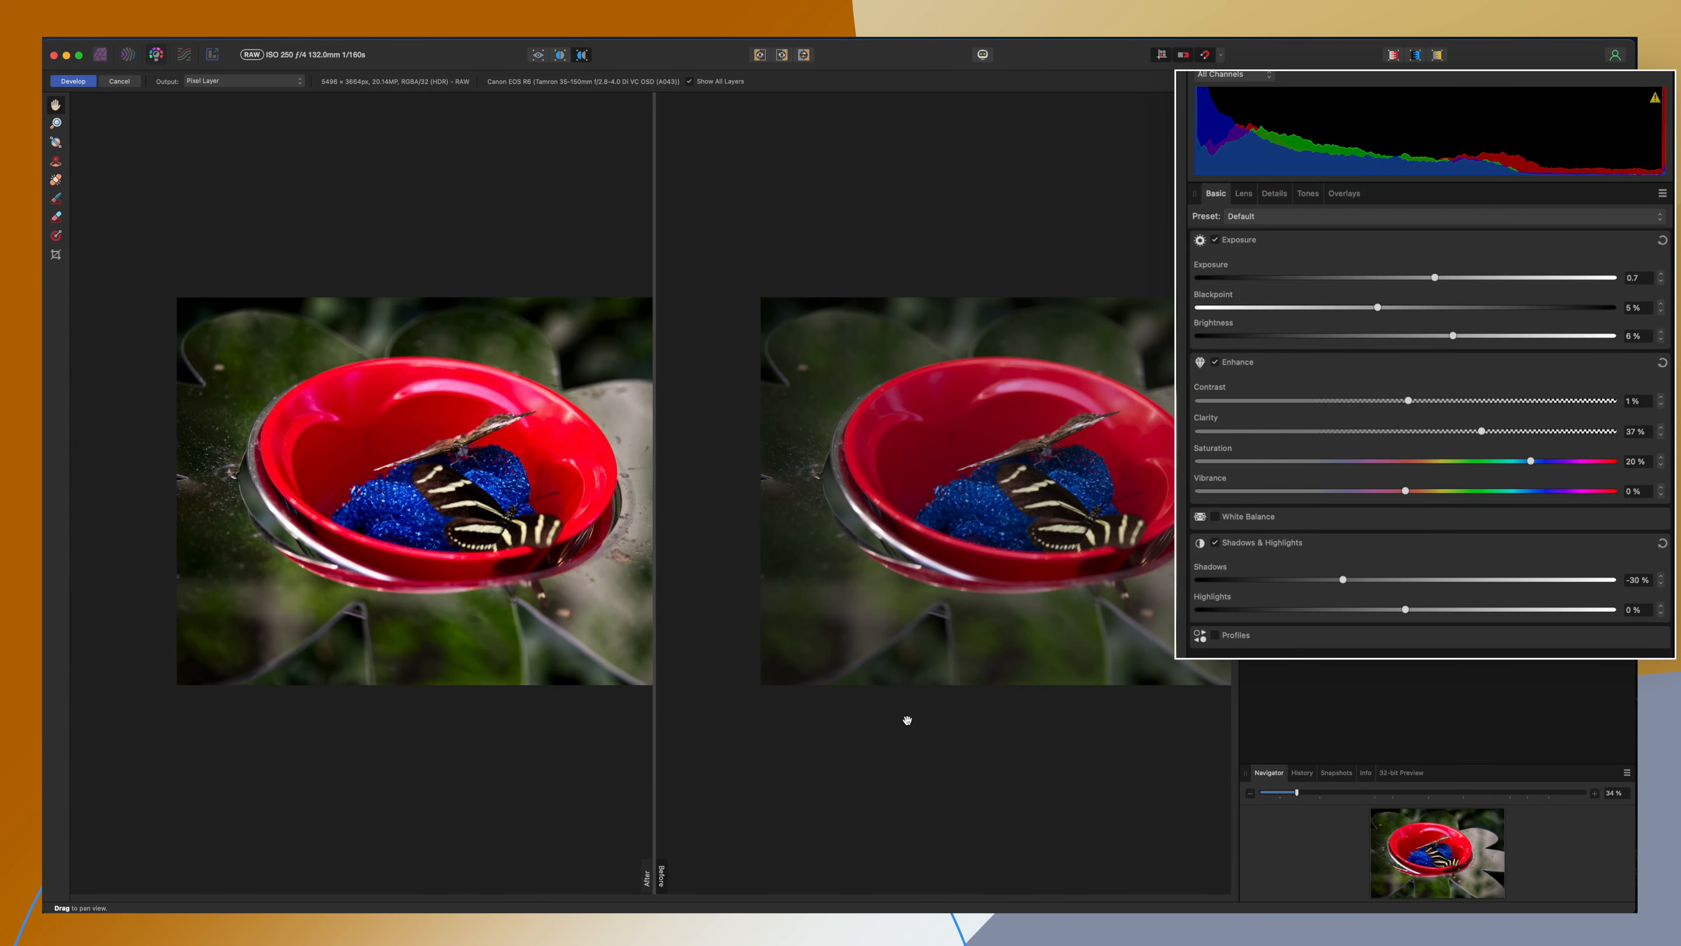
left_click_drag(867, 740, 762, 736)
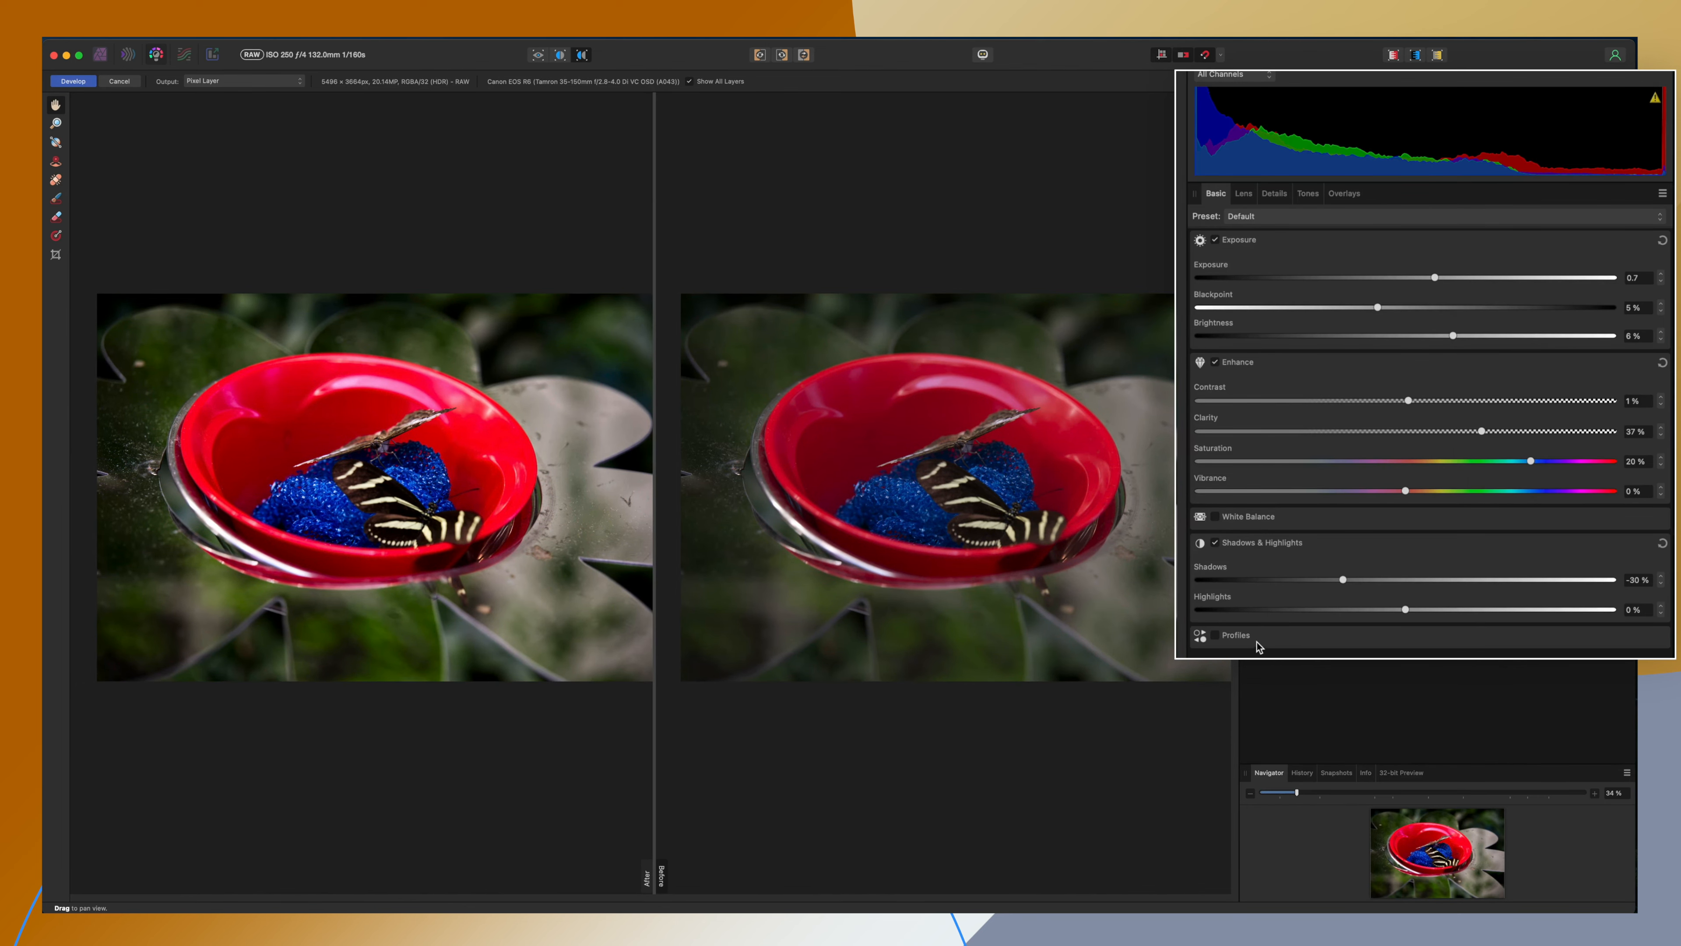
- Enable the Profiles adjustment, view the available output profiles while keeping sRGB IEC61966-2.1, and turn Profiles off again
left_click(1217, 636)
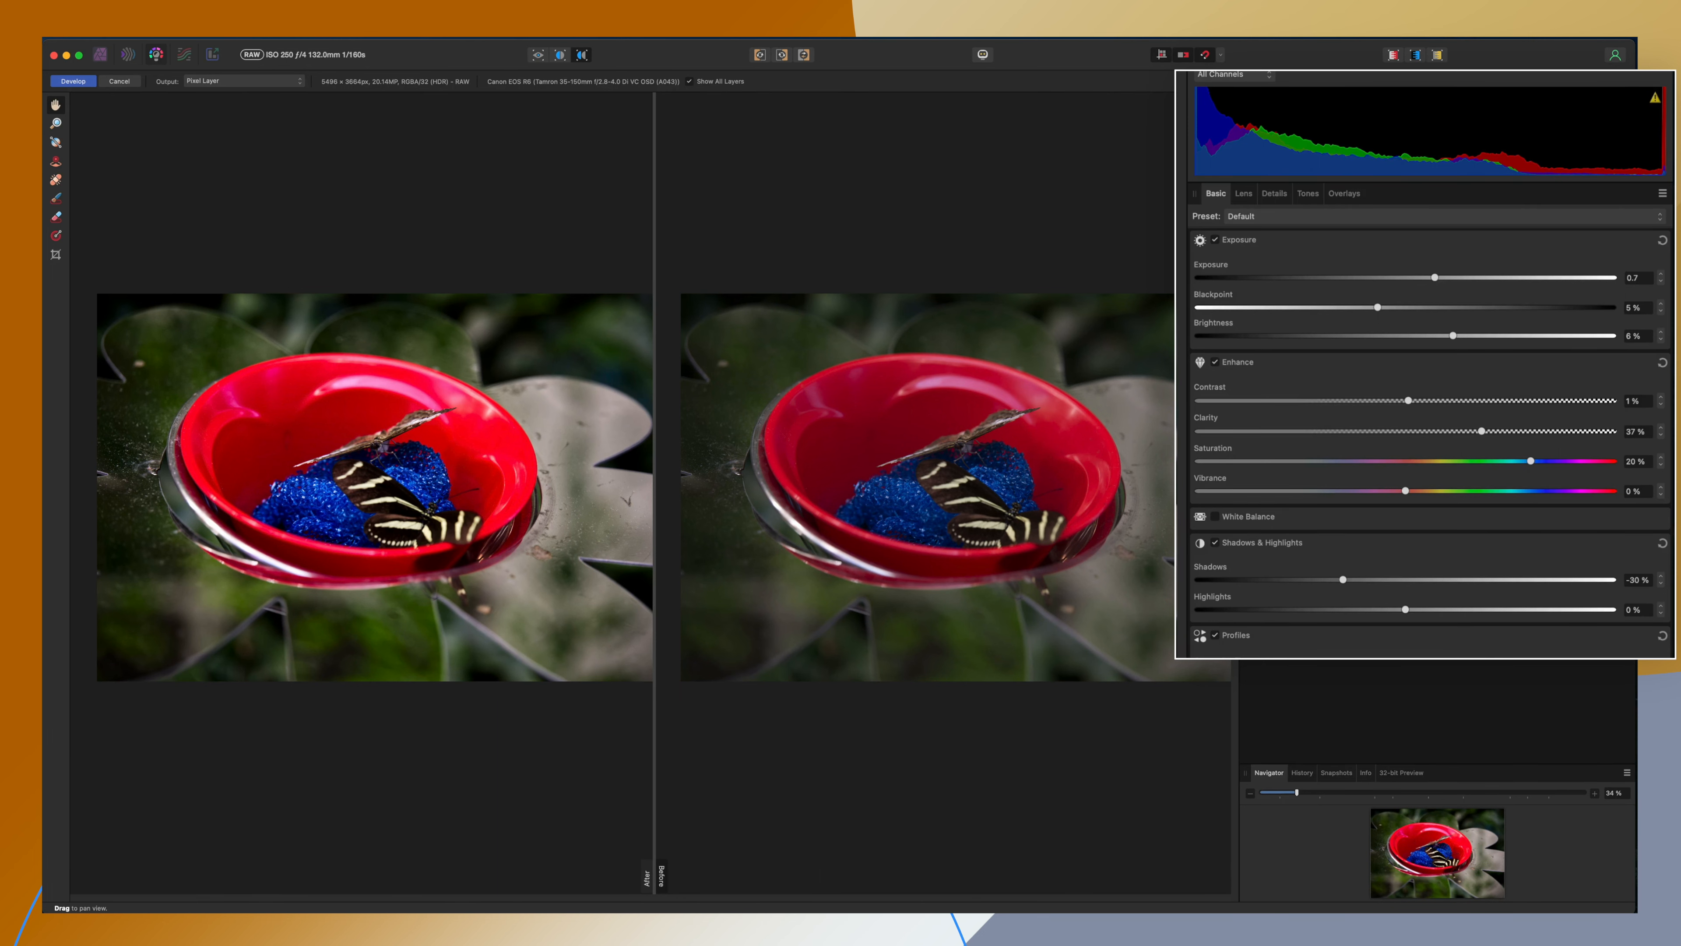
scroll(1248, 598, "down", 3)
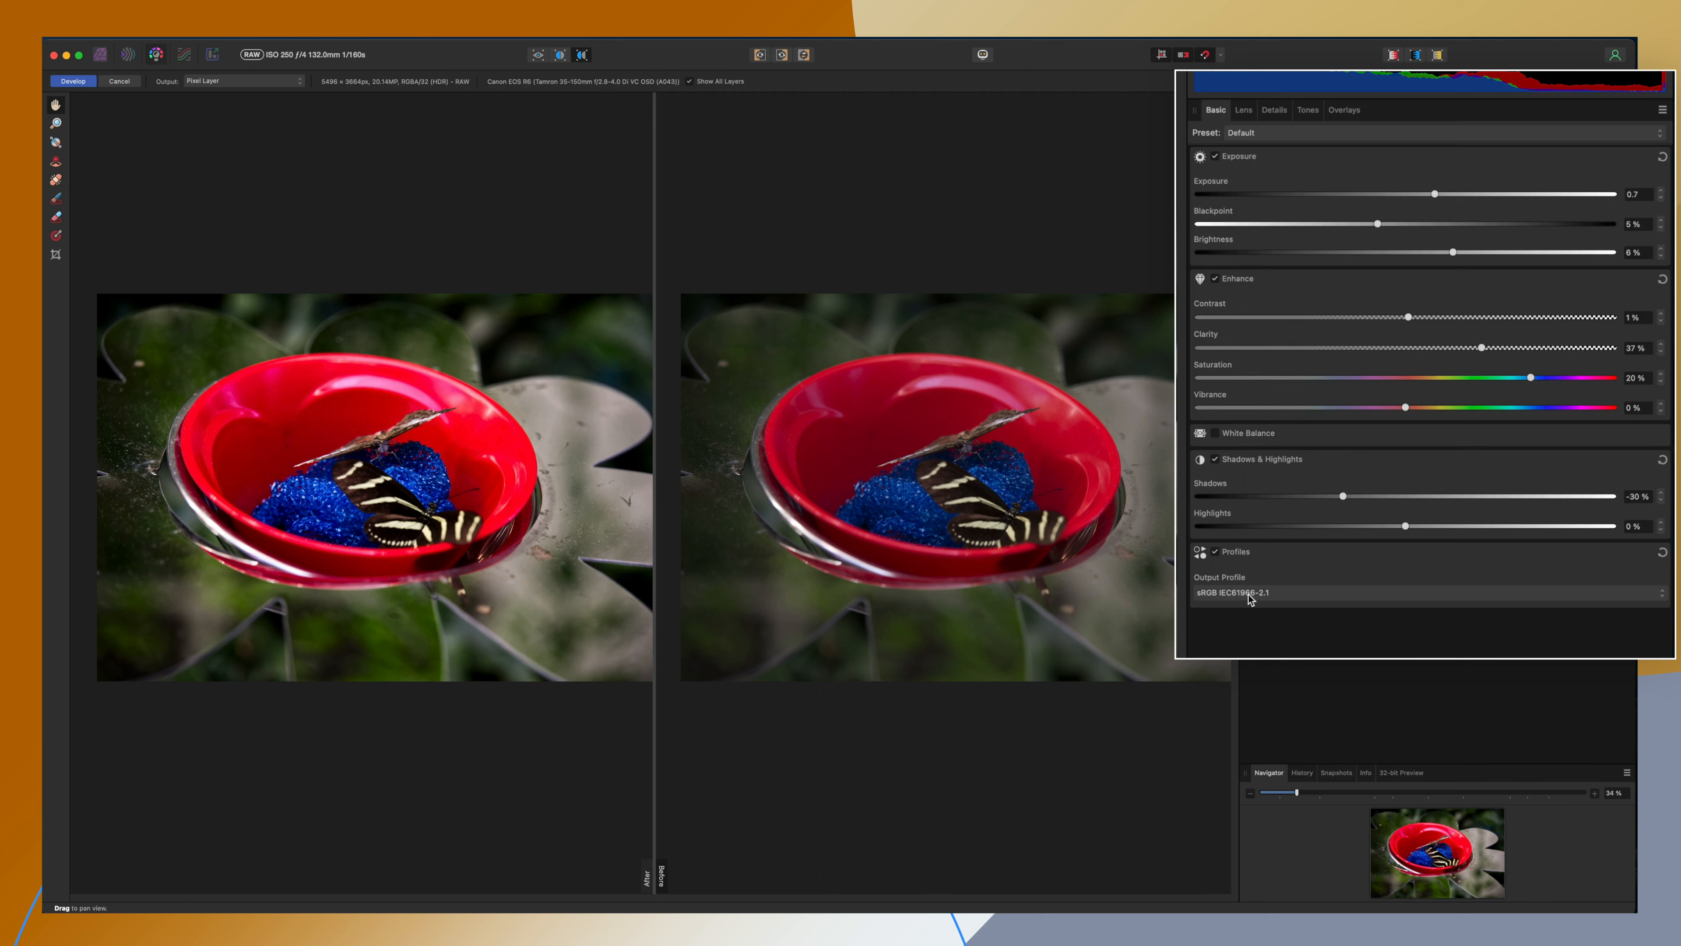
left_click(1237, 598)
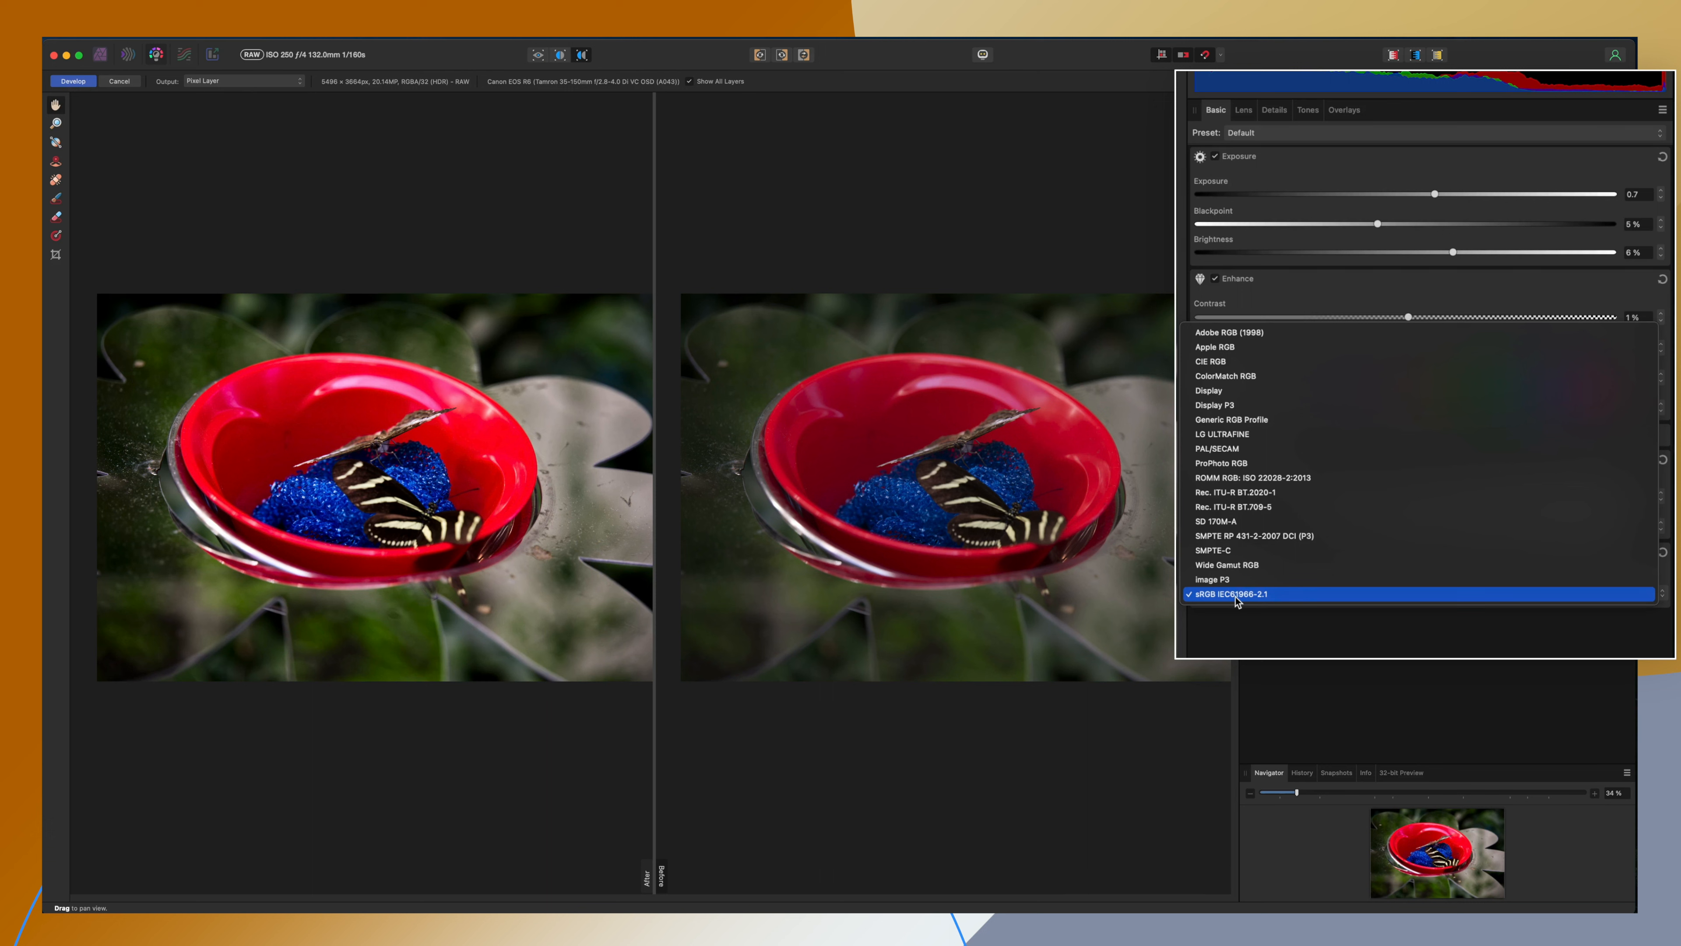
left_click(1238, 622)
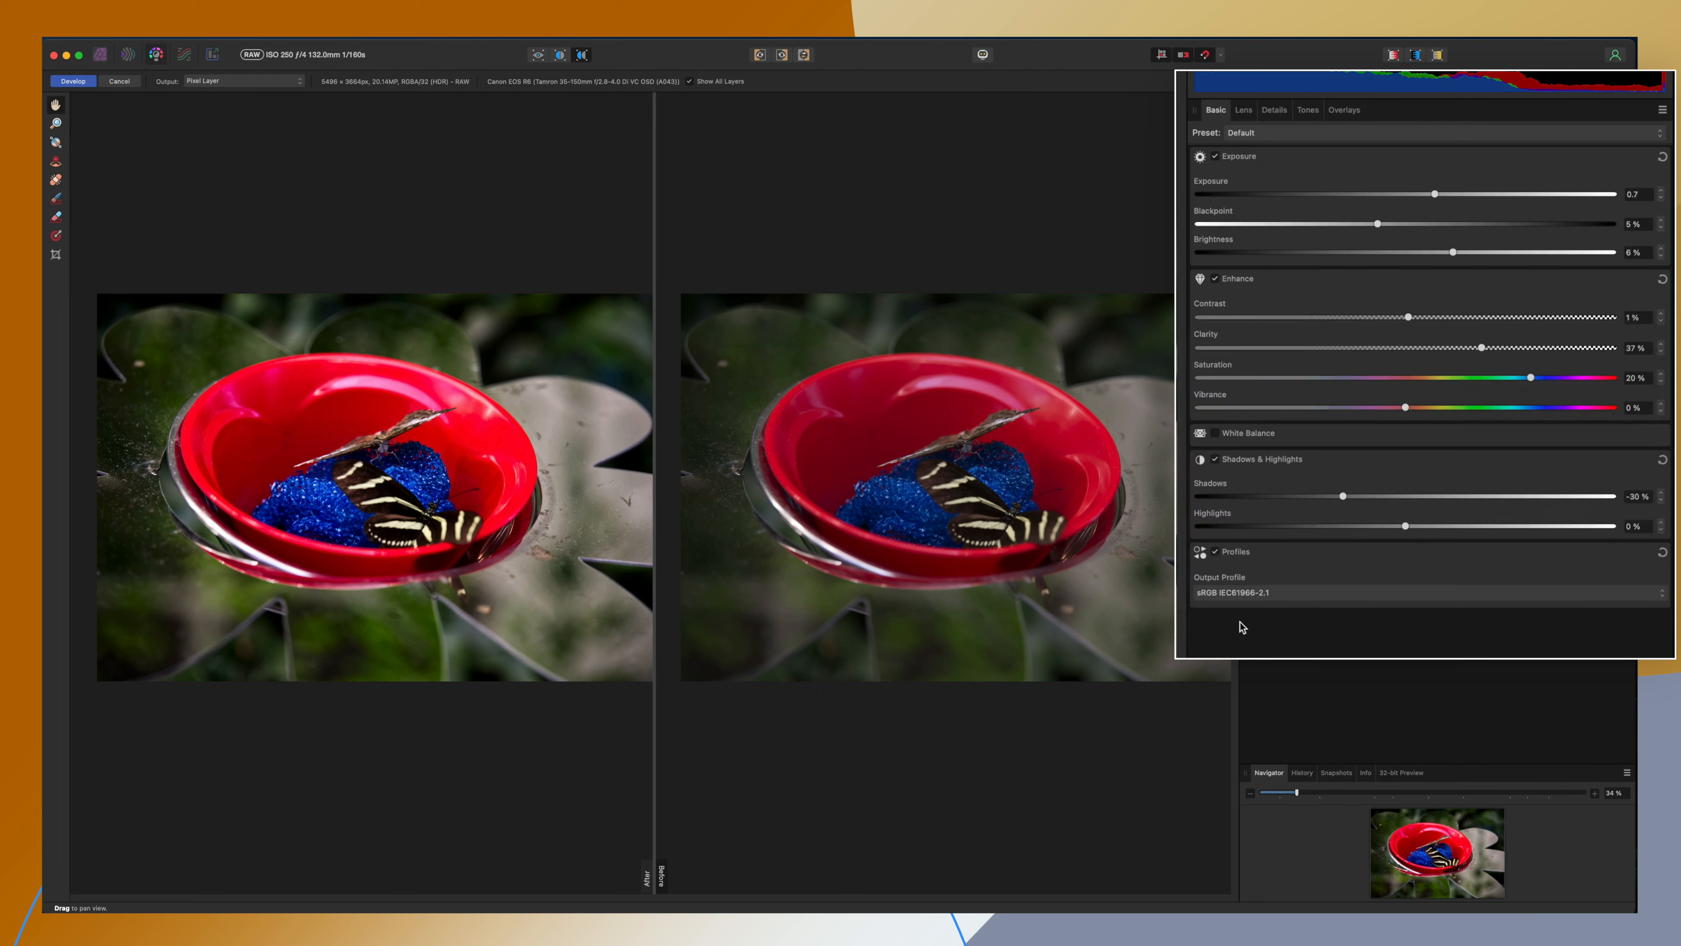
left_click(1215, 552)
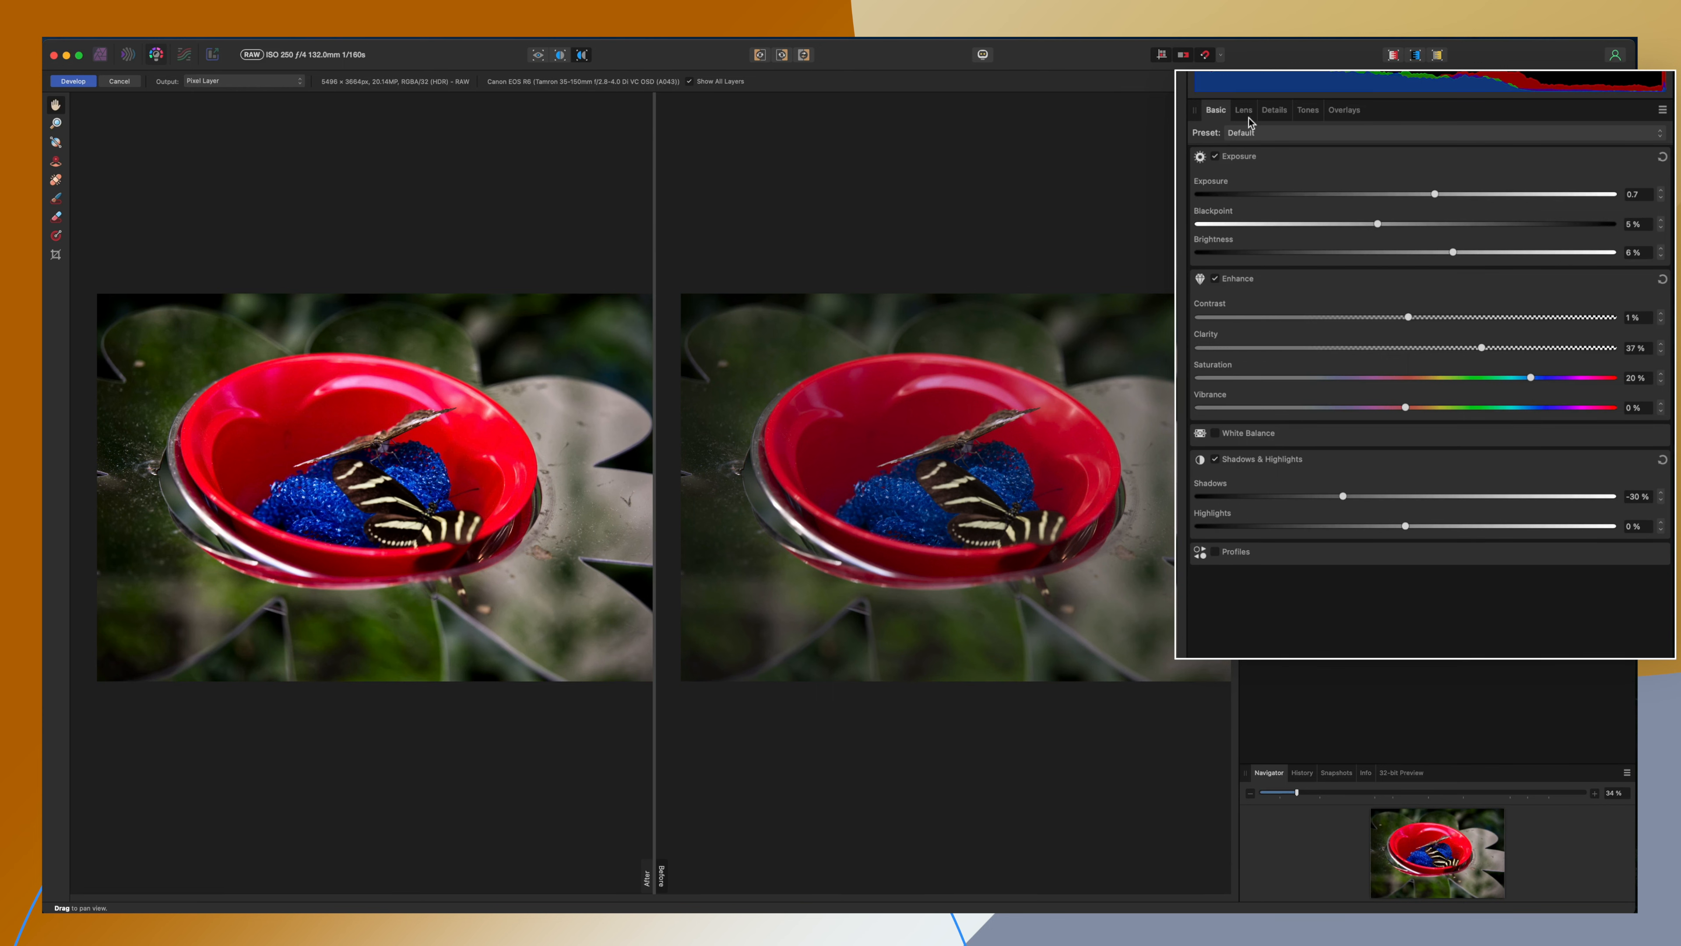
- Search the Lens Correction profiles for Tamron and Canon lenses, and look through the Canon list
left_click(1246, 218)
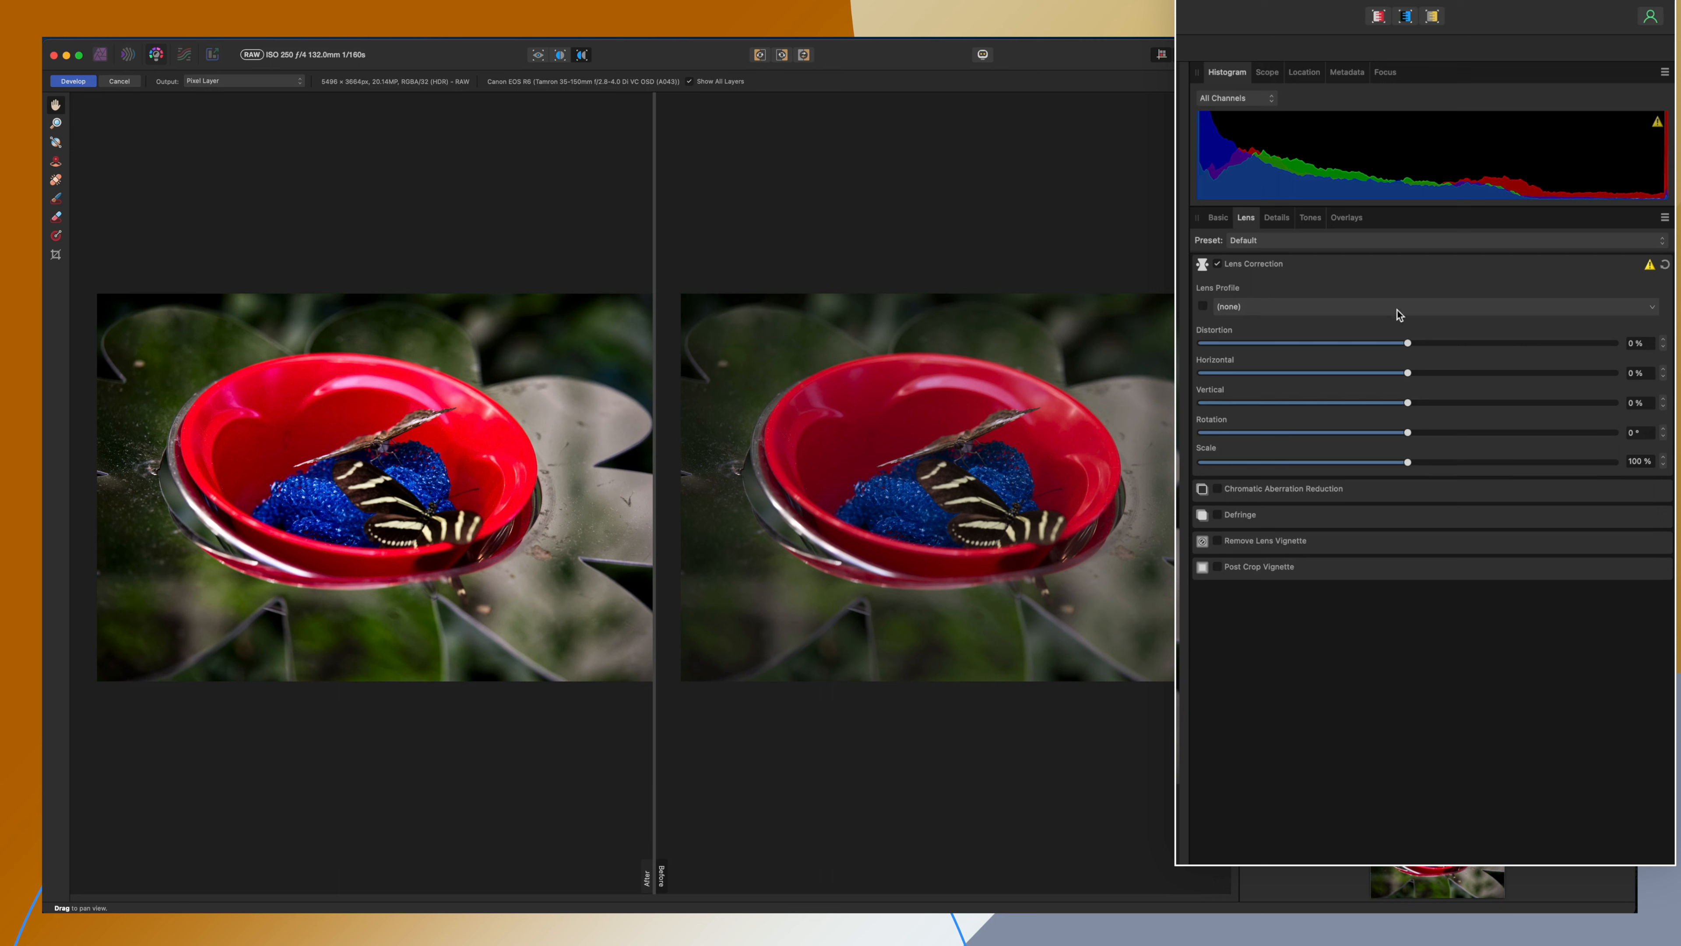
left_click(1564, 309)
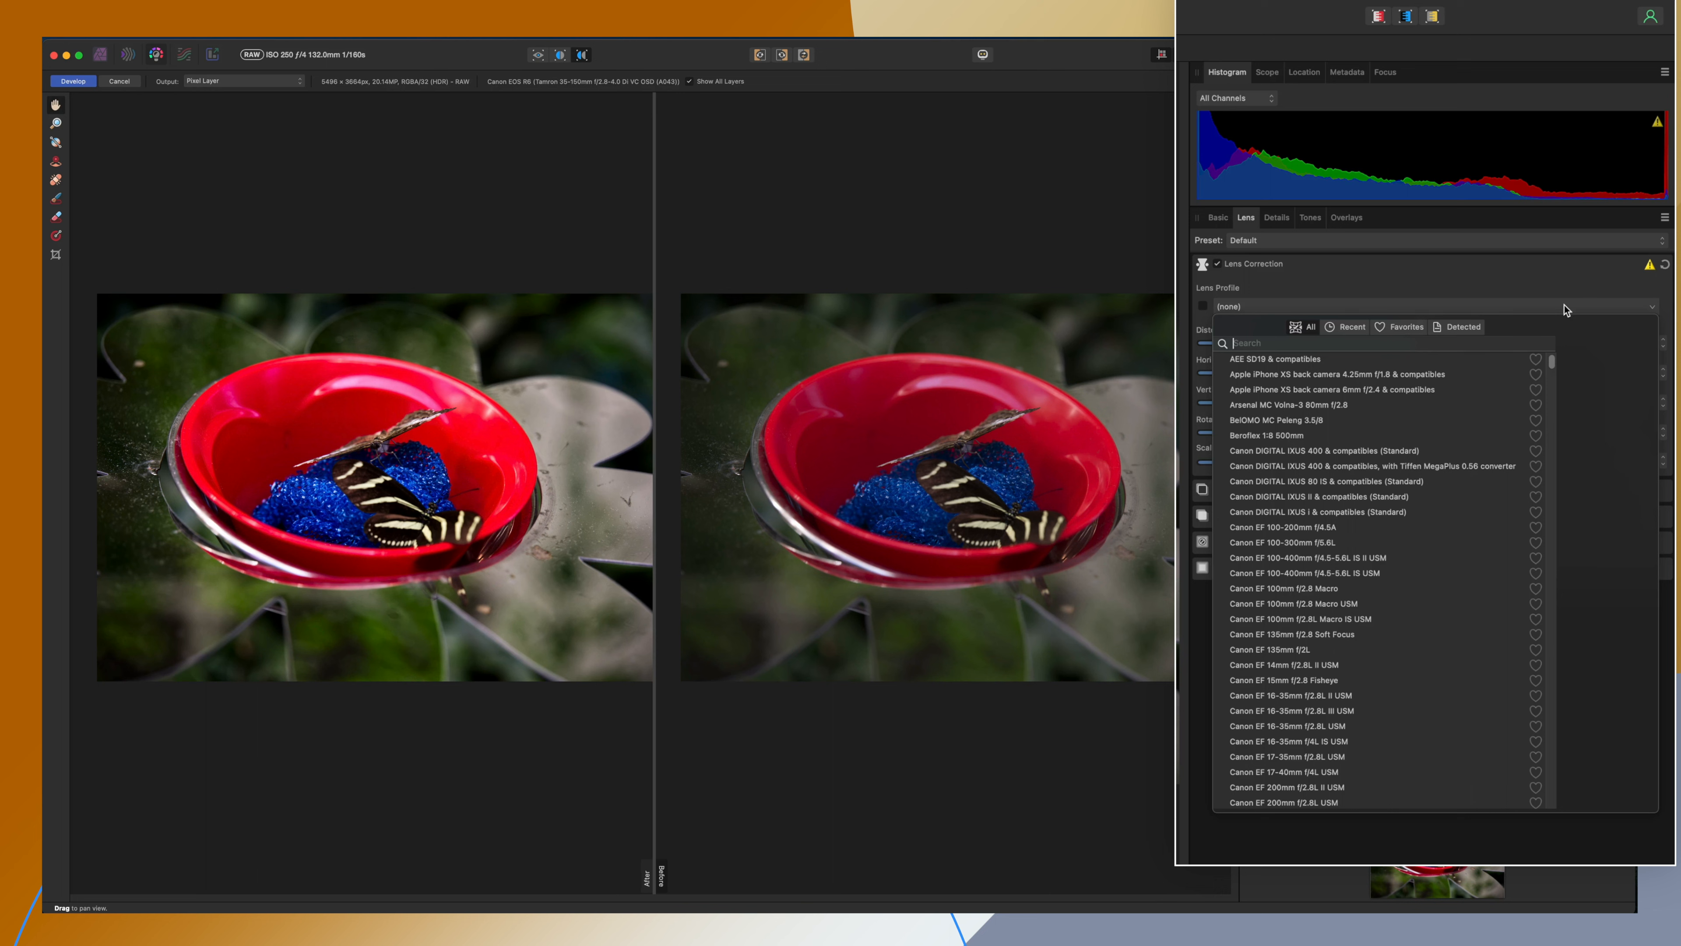
type("tamron")
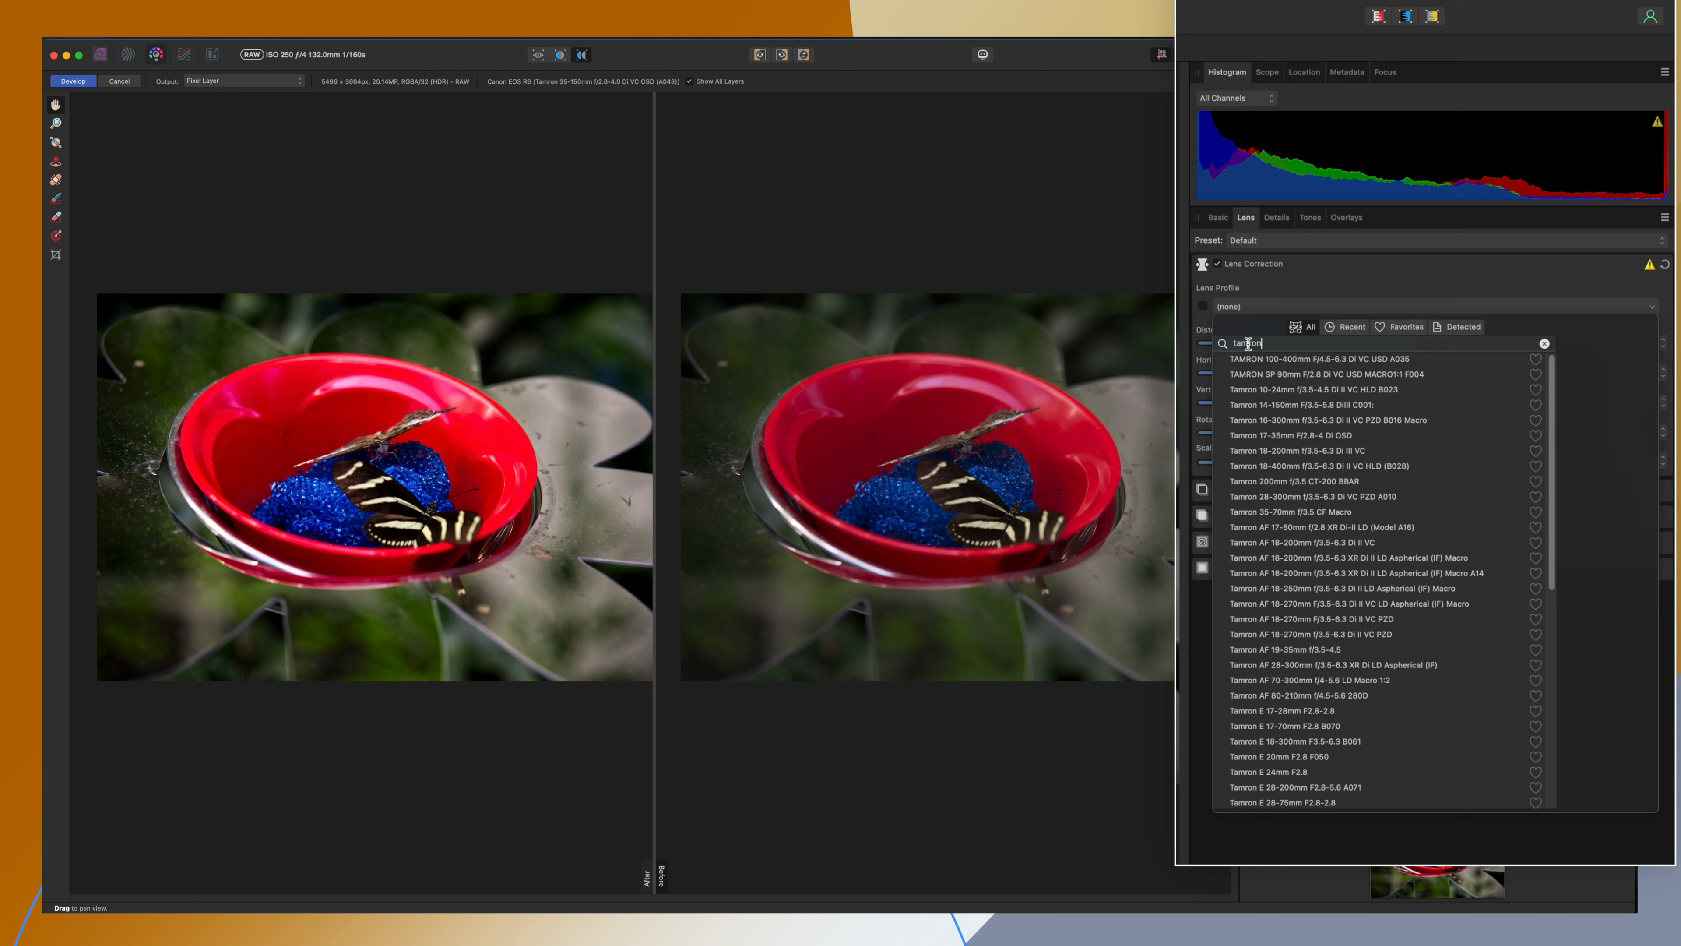
left_click_drag(1267, 343, 1186, 340)
type("canon r")
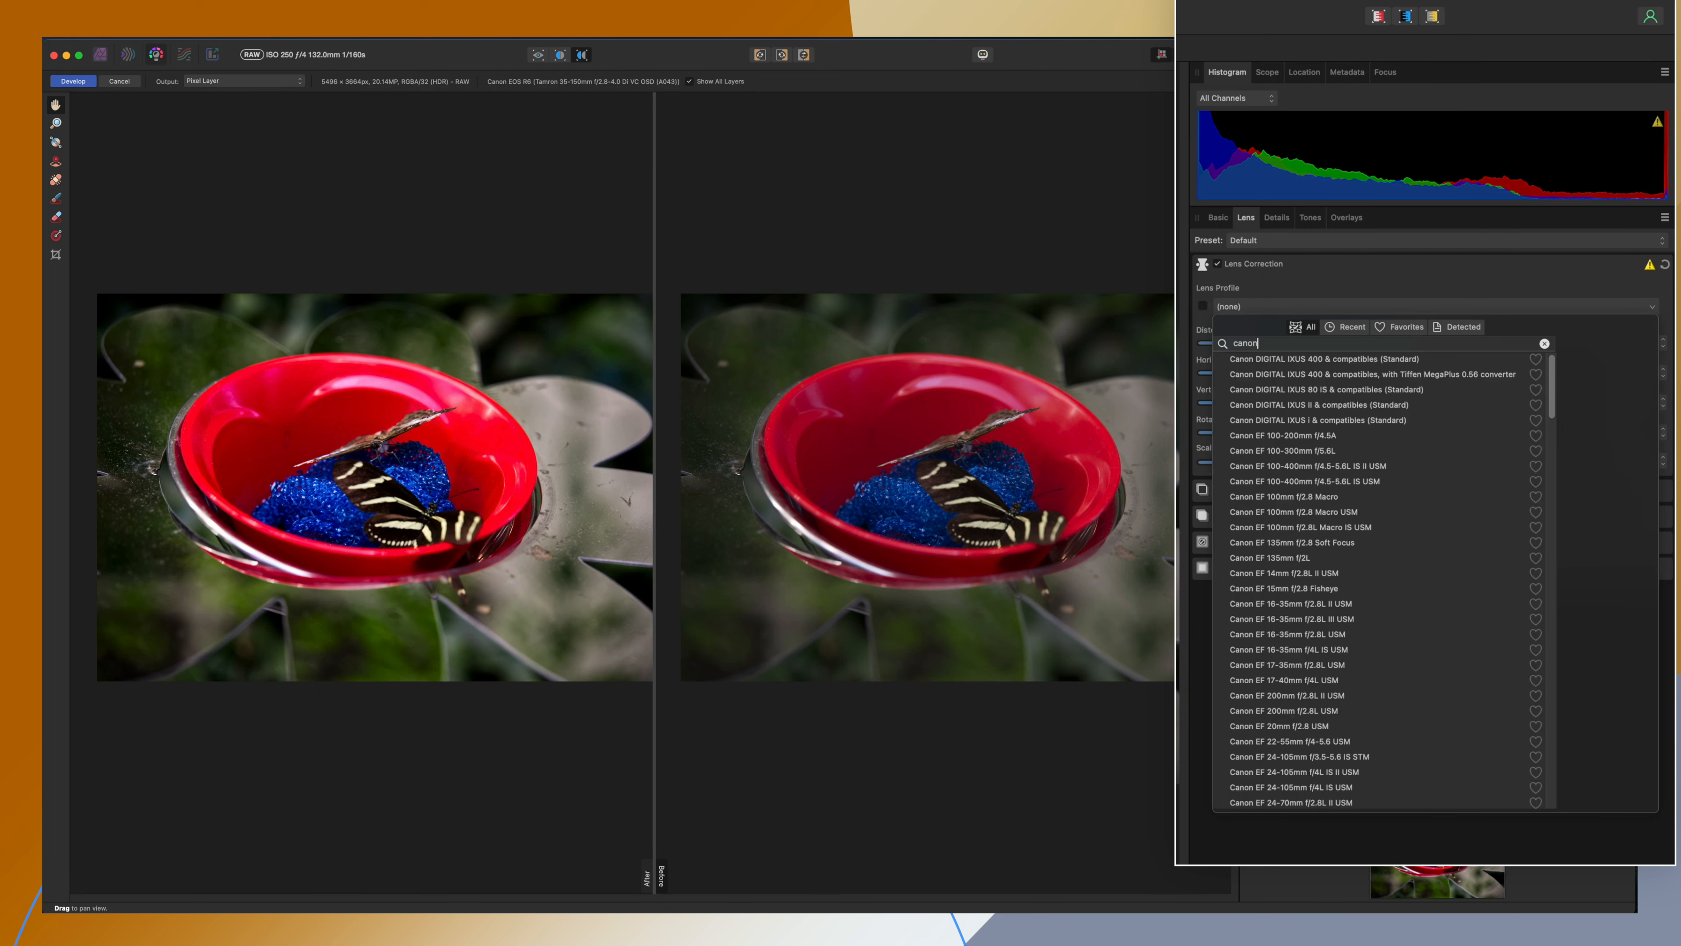
scroll(1308, 513, "down", 10)
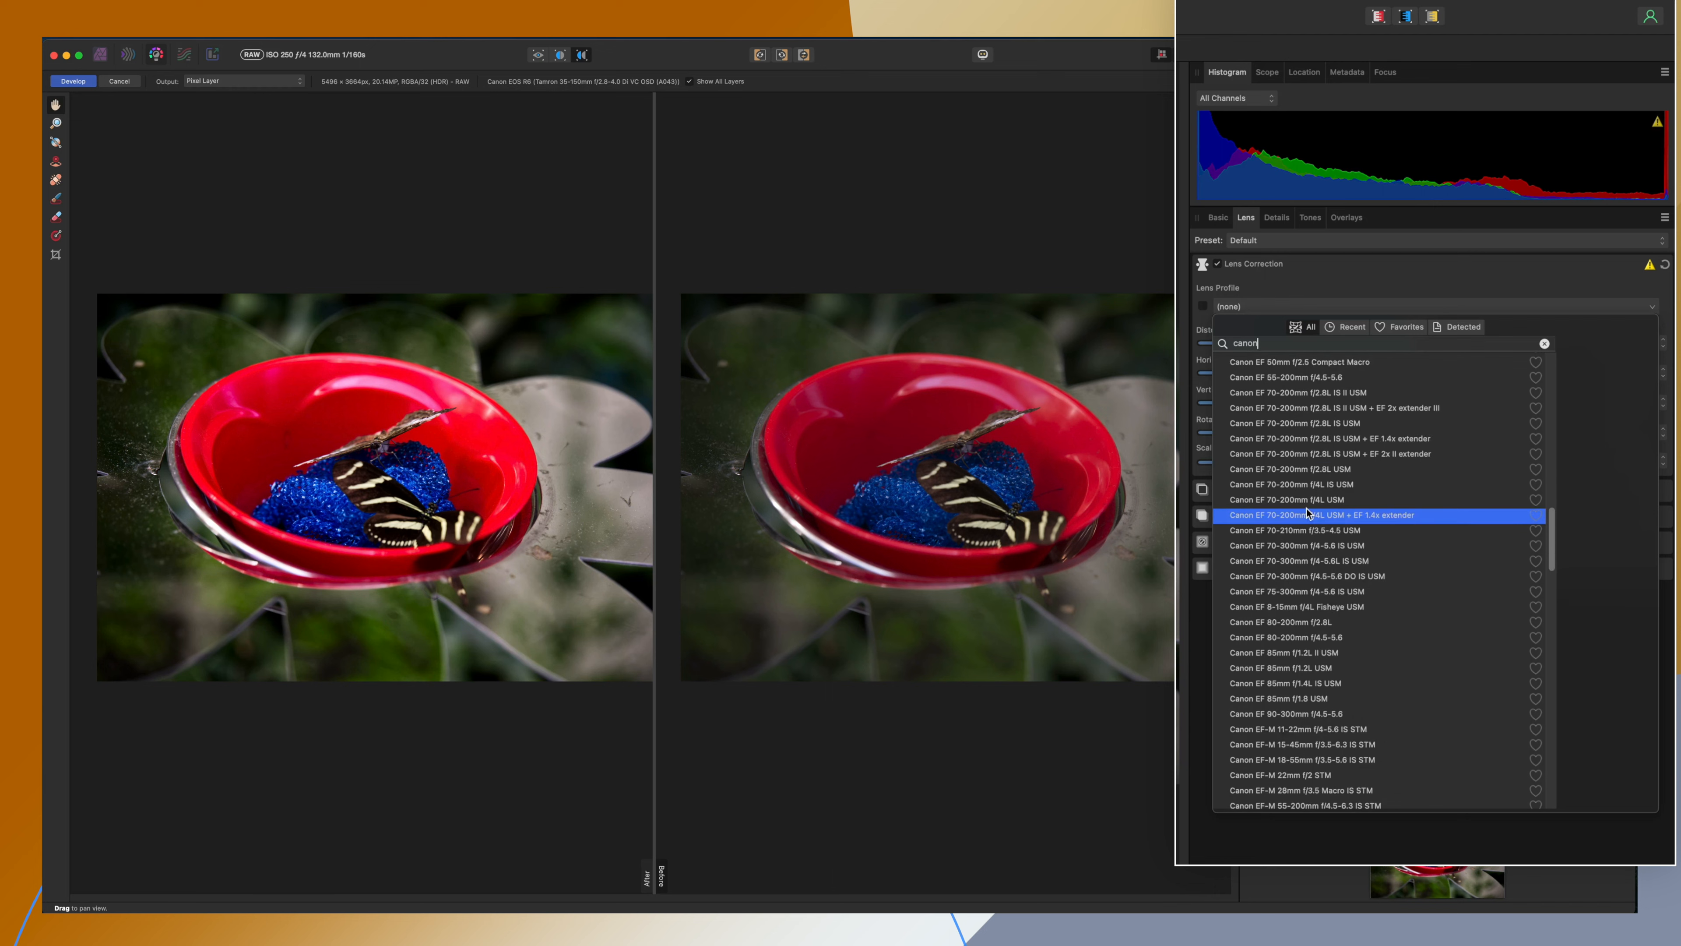
scroll(1307, 513, "down", 15)
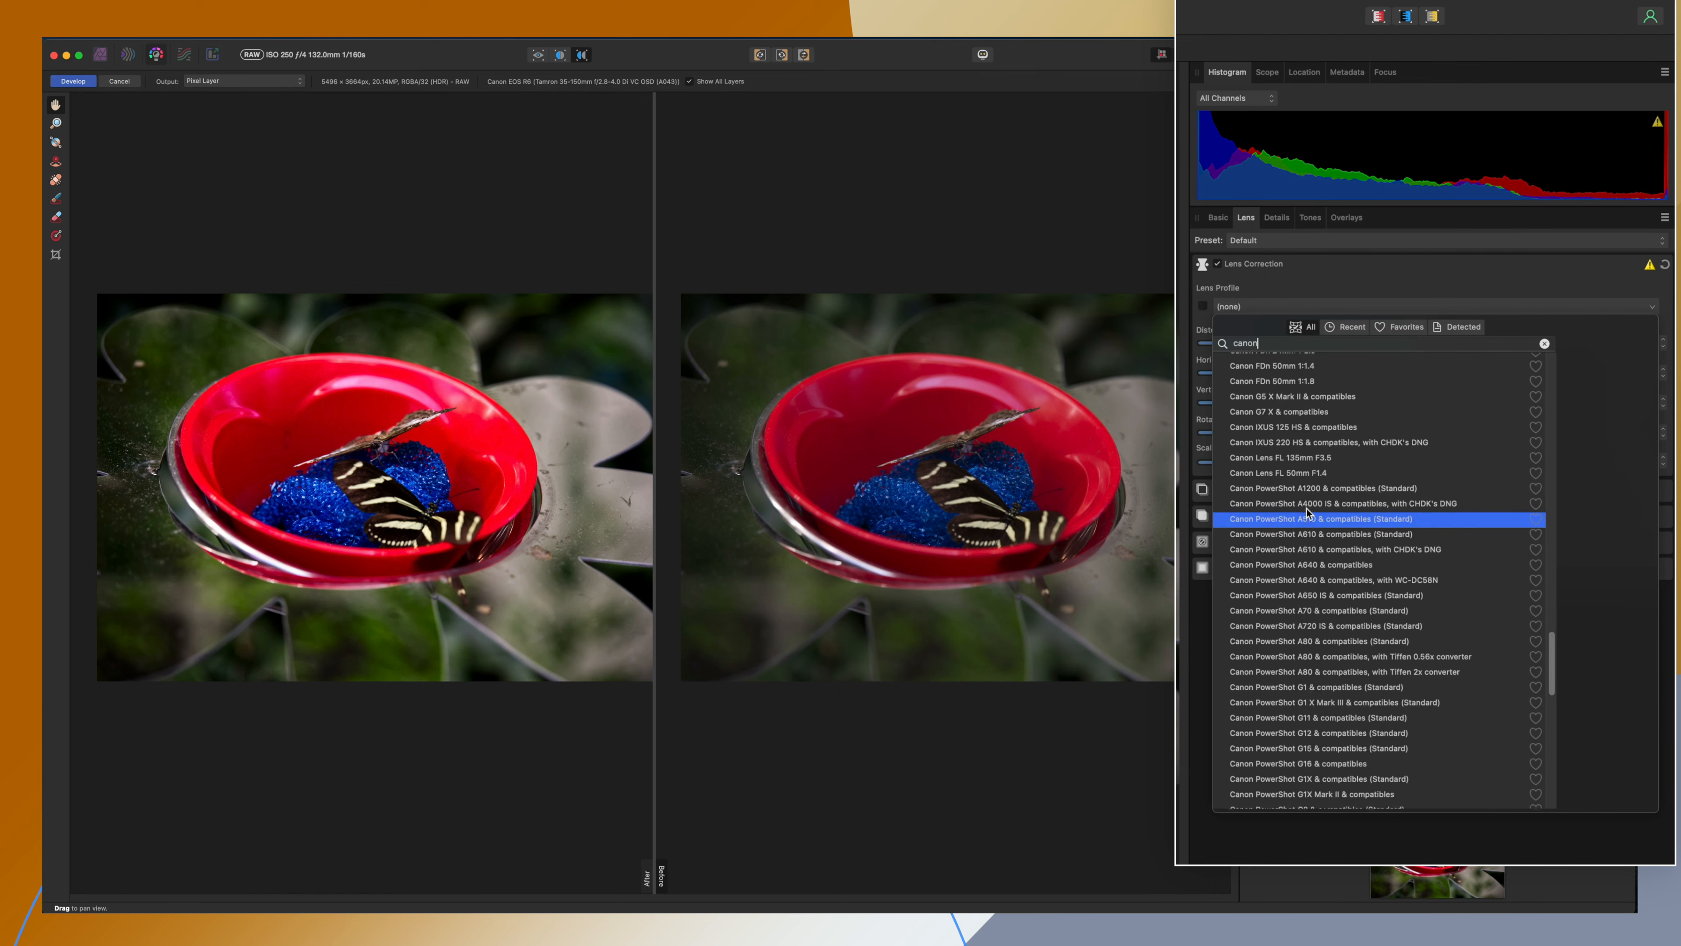
scroll(1306, 512, "down", 15)
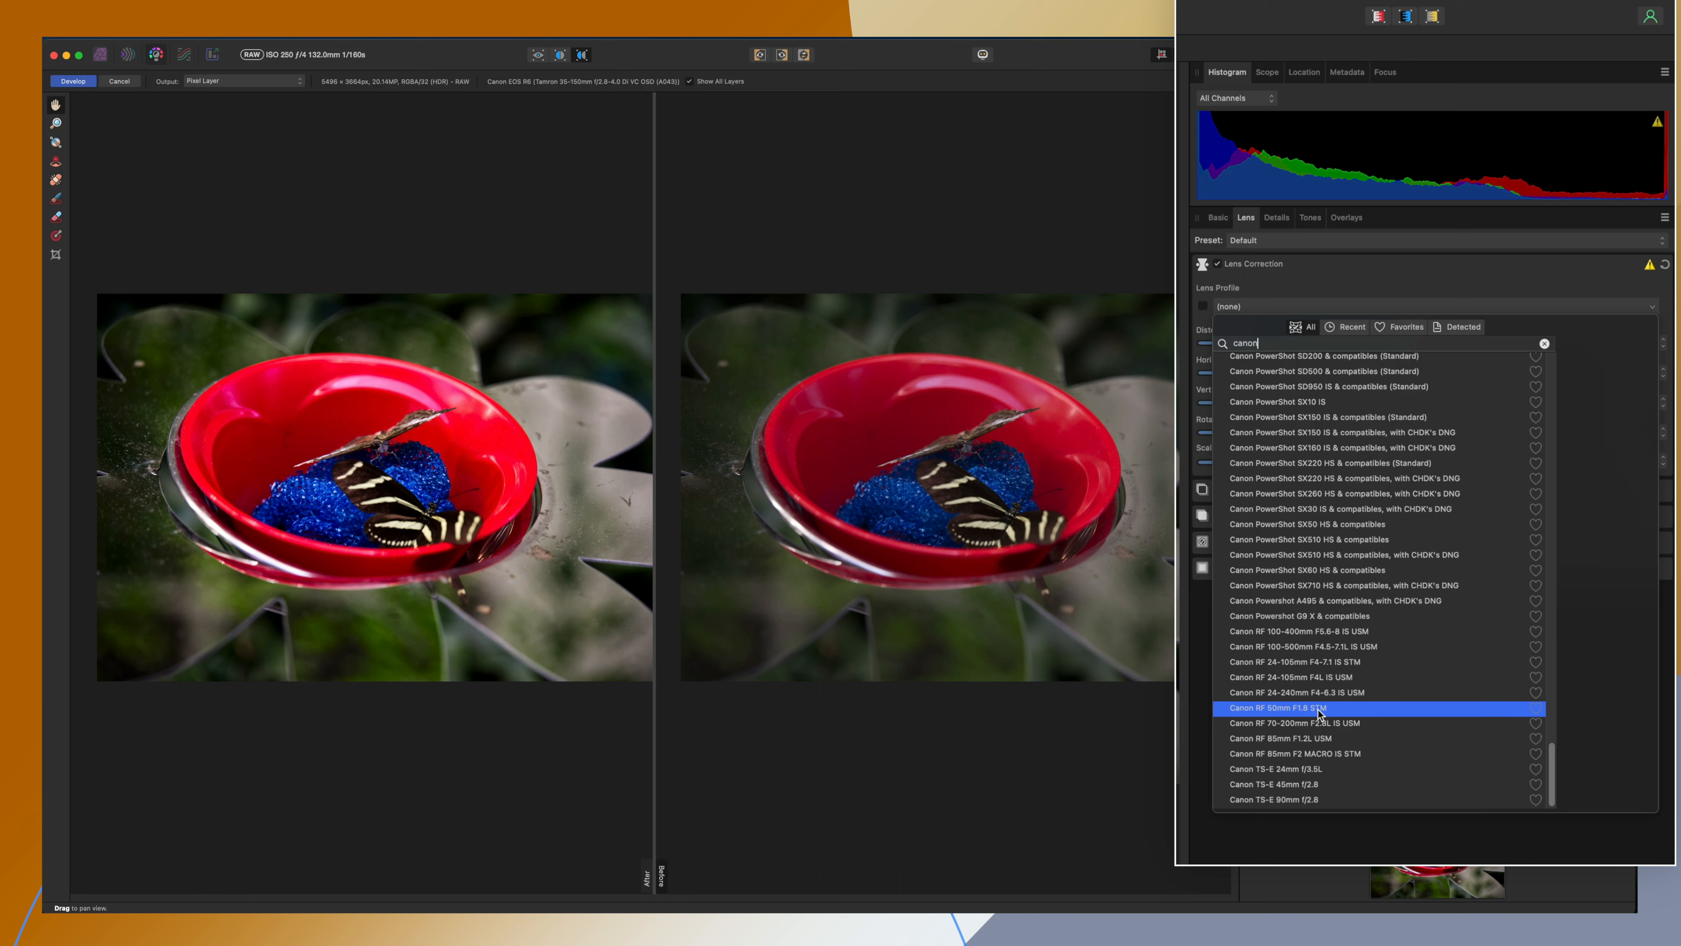
scroll(1319, 710, "up", 8)
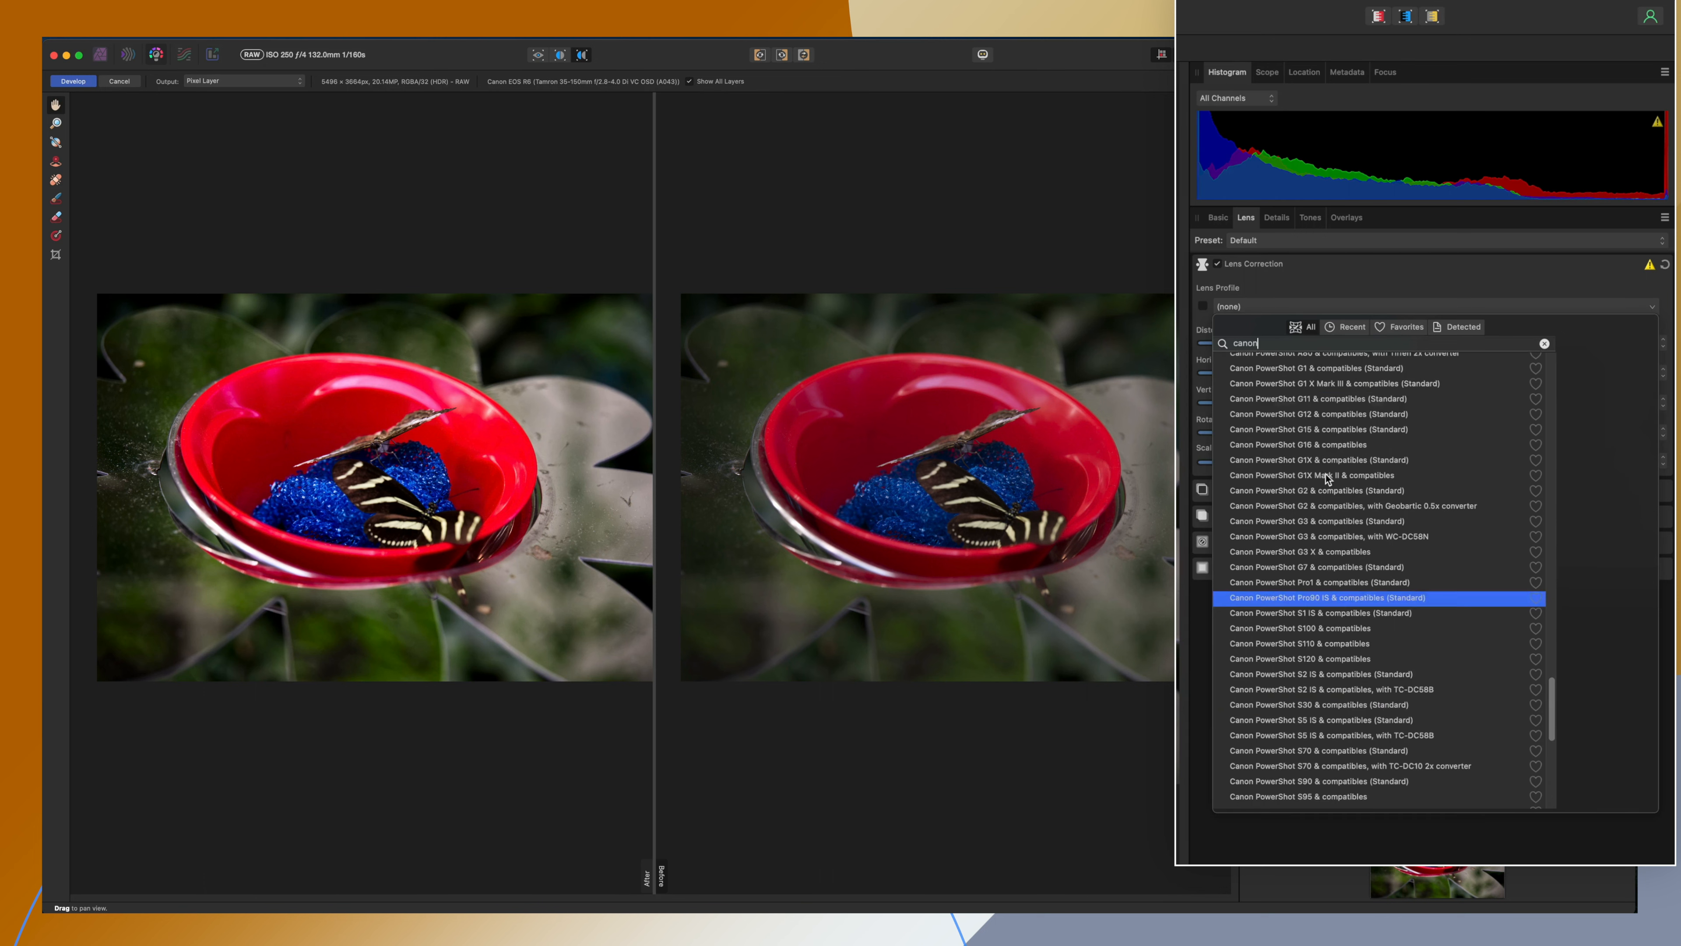
- Search the lens profiles for Nikon lenses, look through them, then clear the search and close the profile list
left_click_drag(1272, 344, 1208, 345)
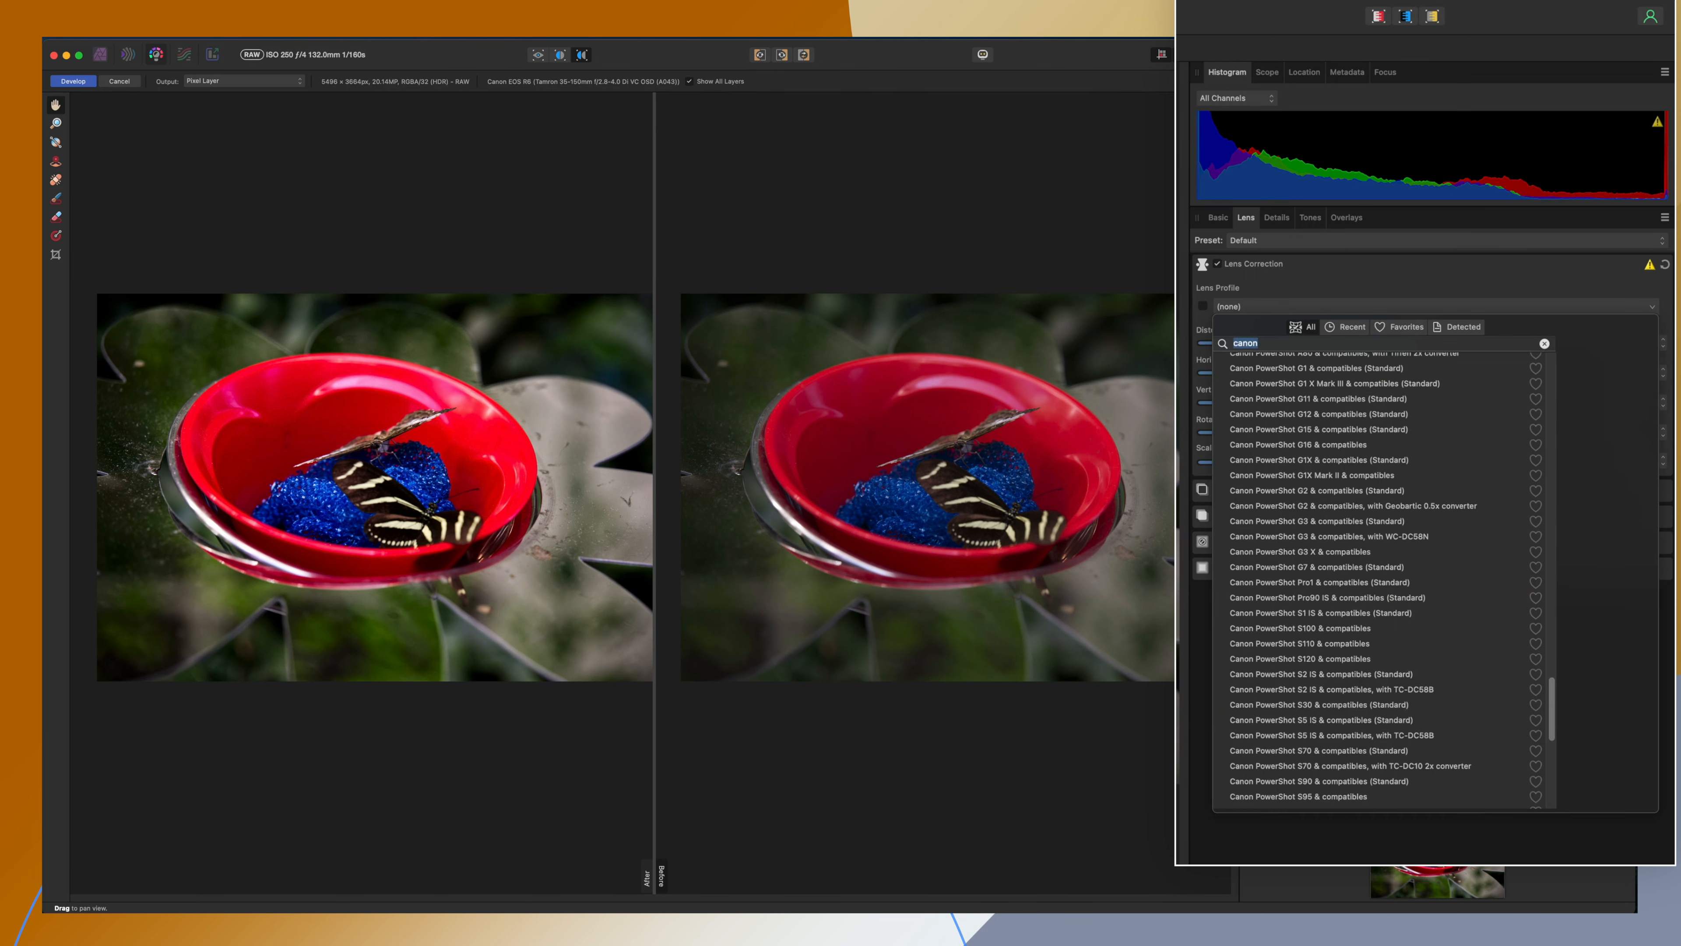
type("zik")
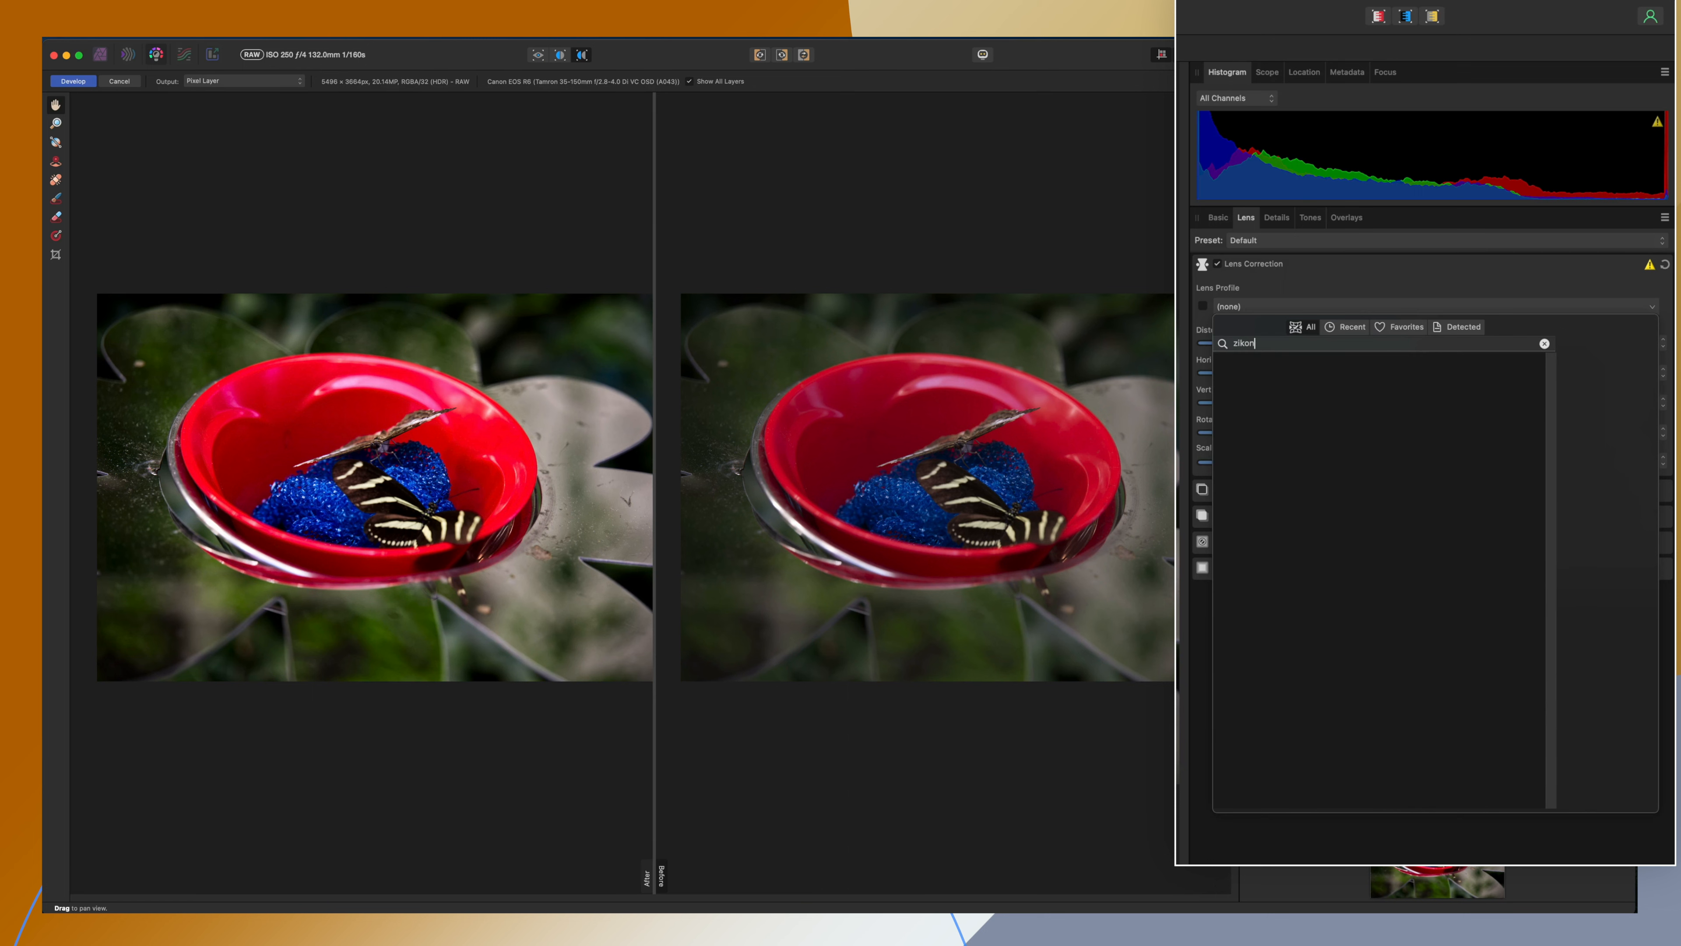
key("BackSpace")
key("BackSpace")
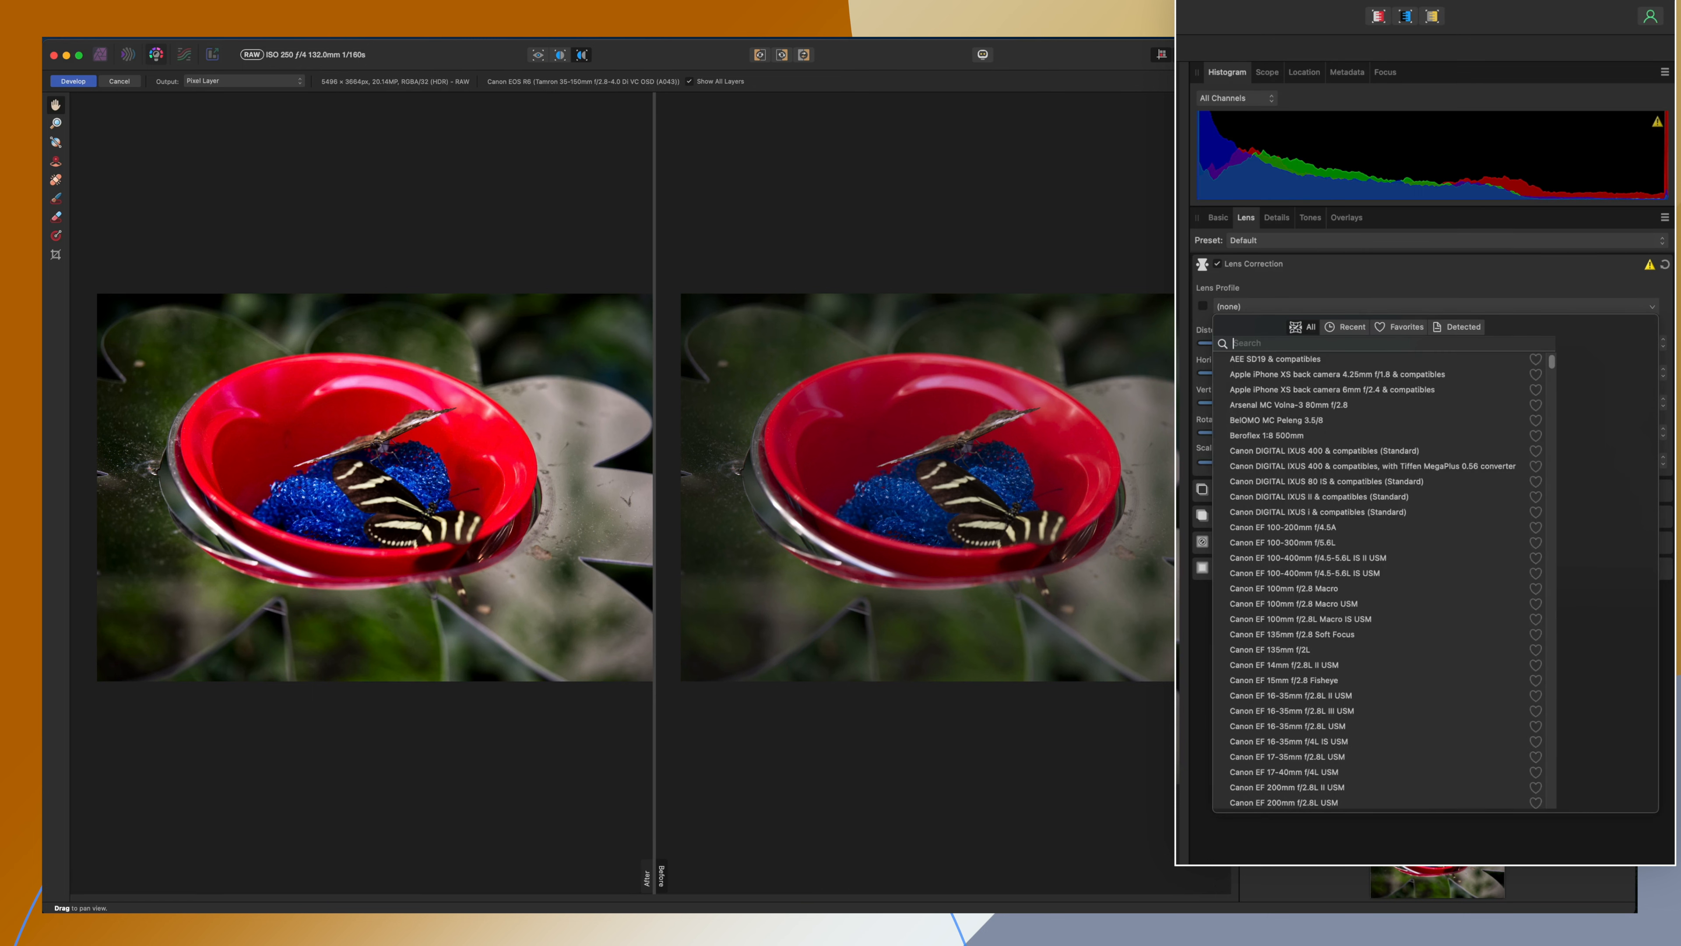
type("nikon")
scroll(1297, 537, "down", 5)
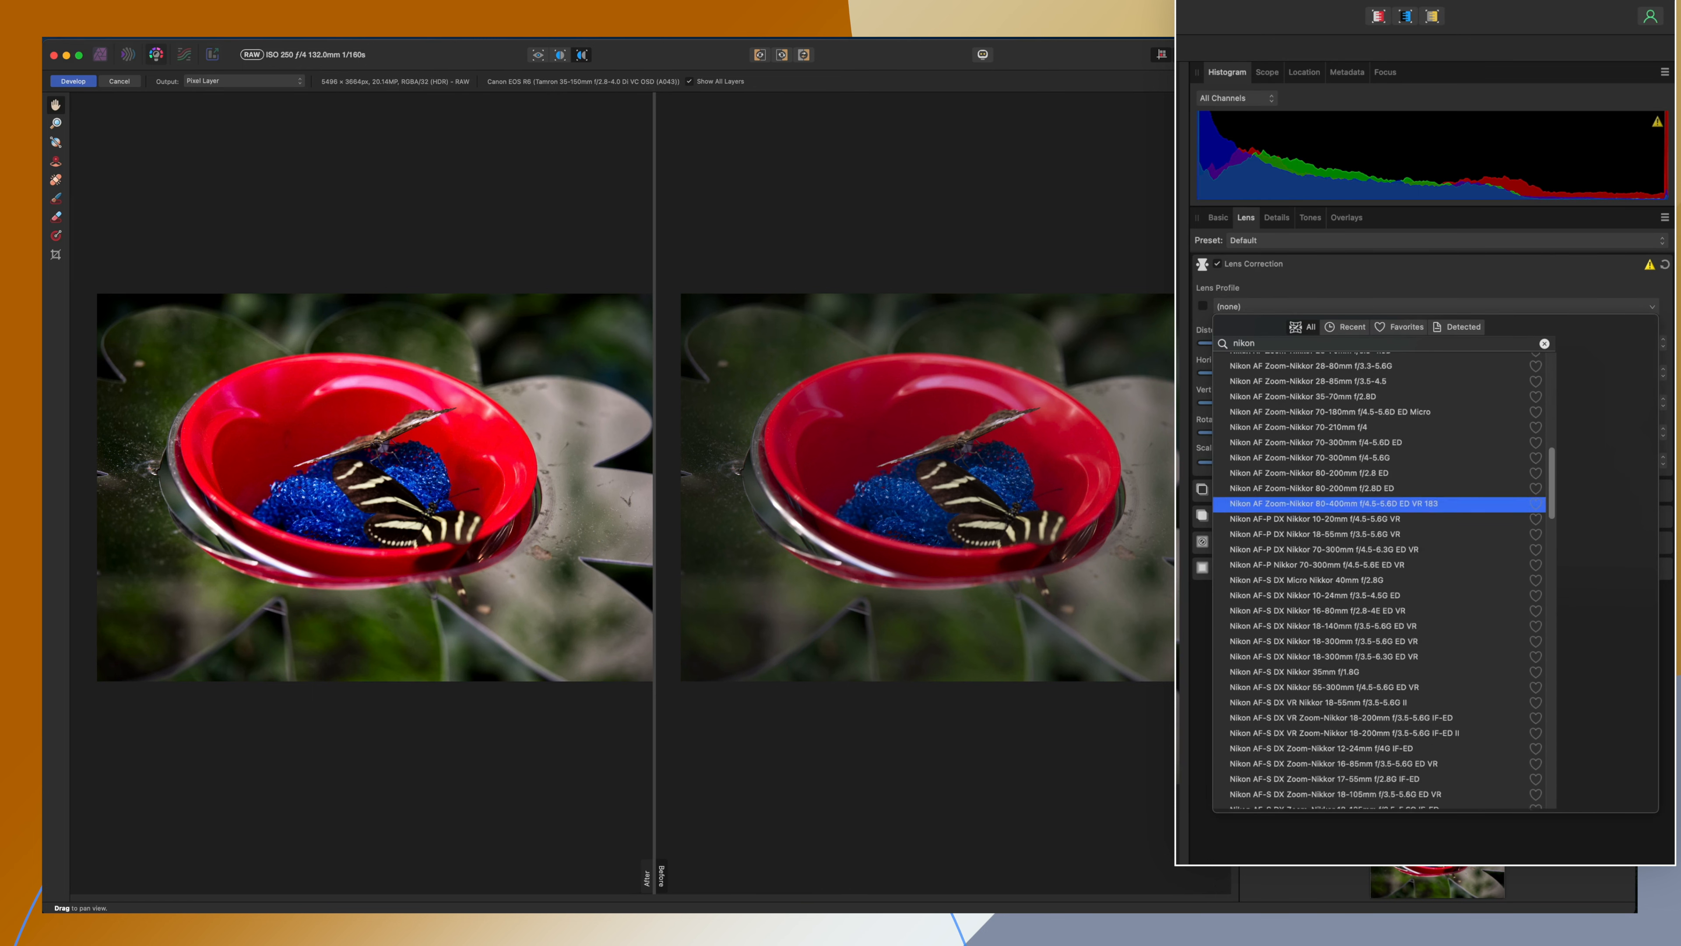
scroll(1295, 537, "down", 15)
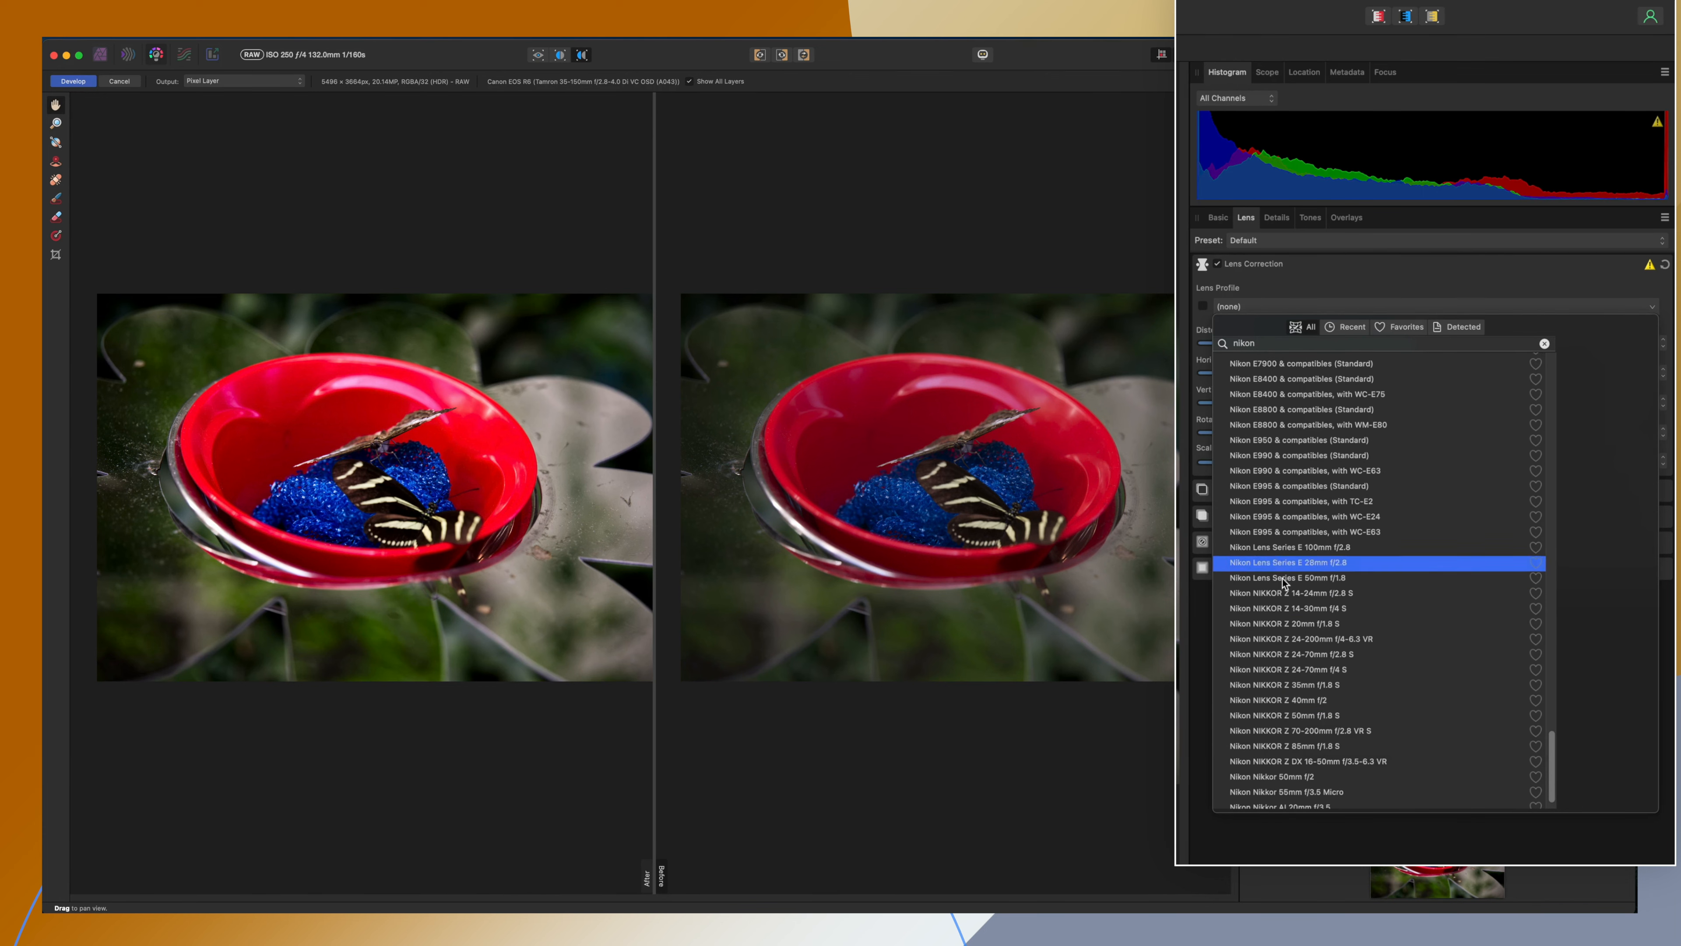
scroll(1290, 697, "up", 20)
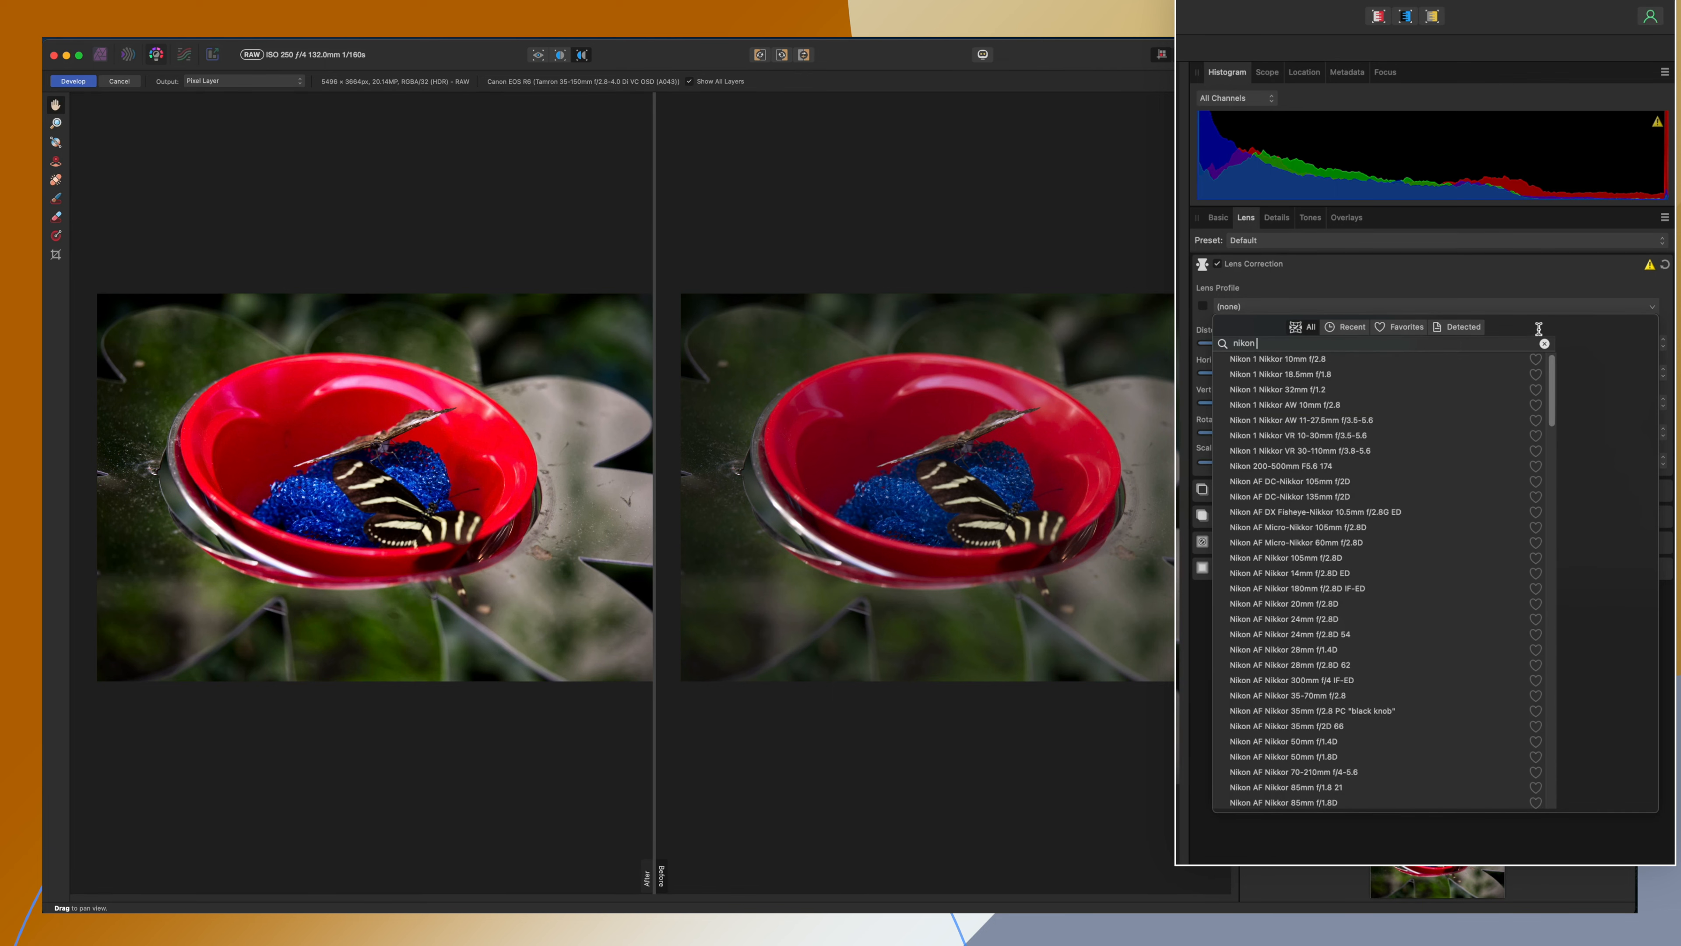
left_click(1544, 344)
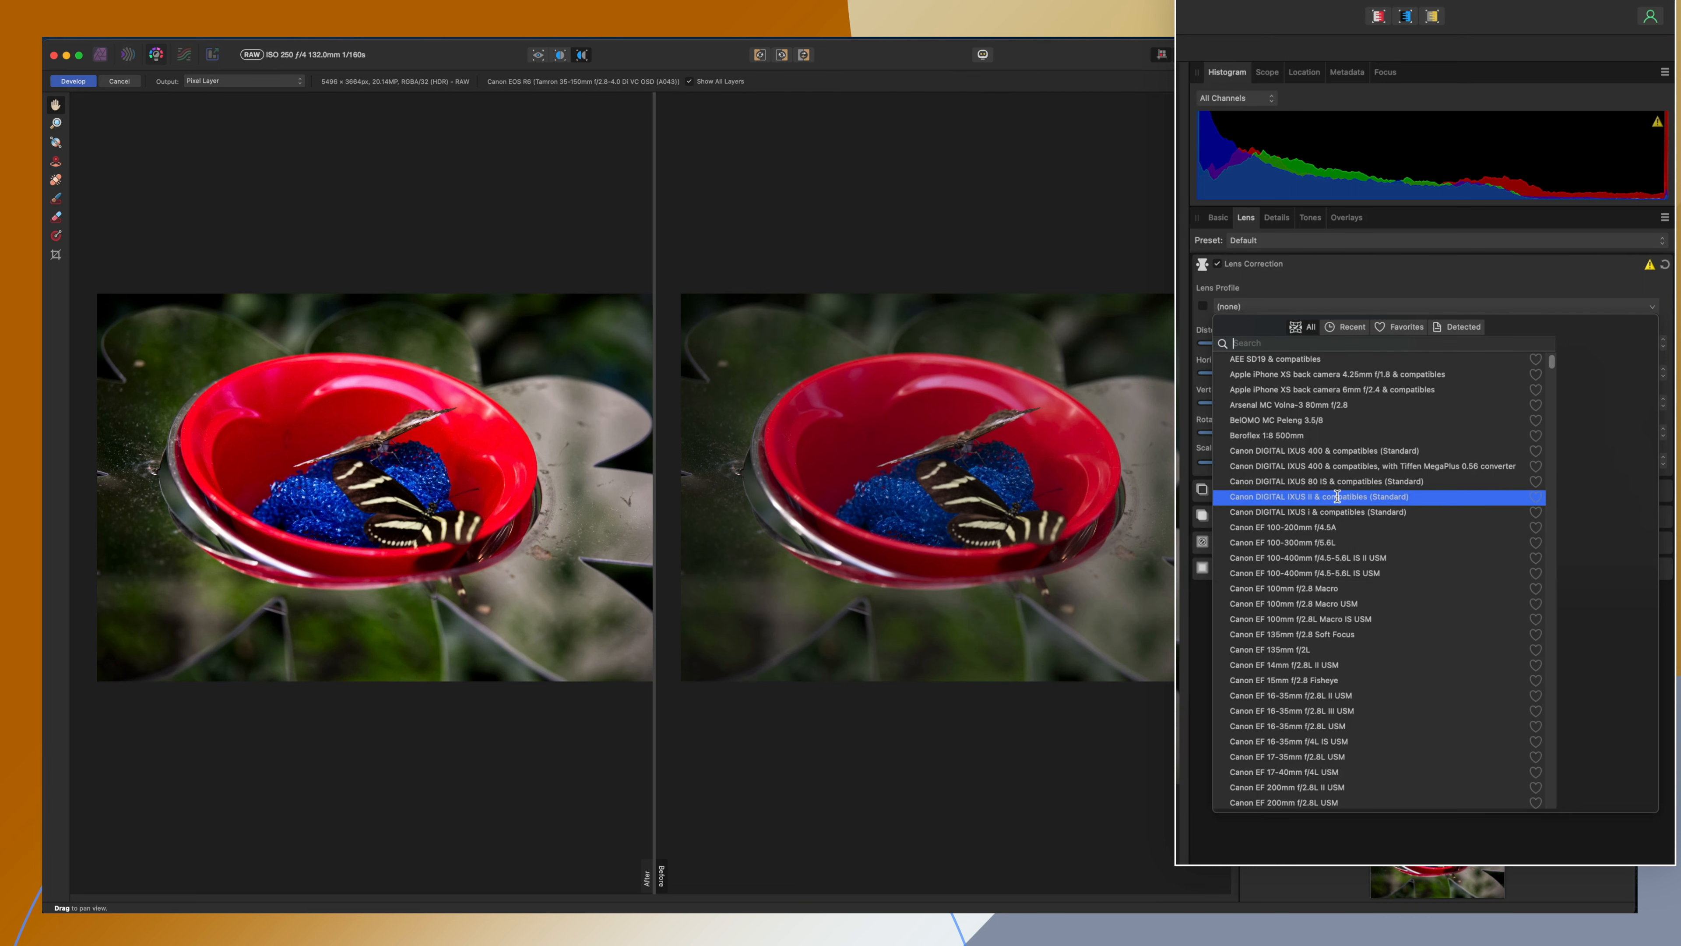
left_click(1287, 306)
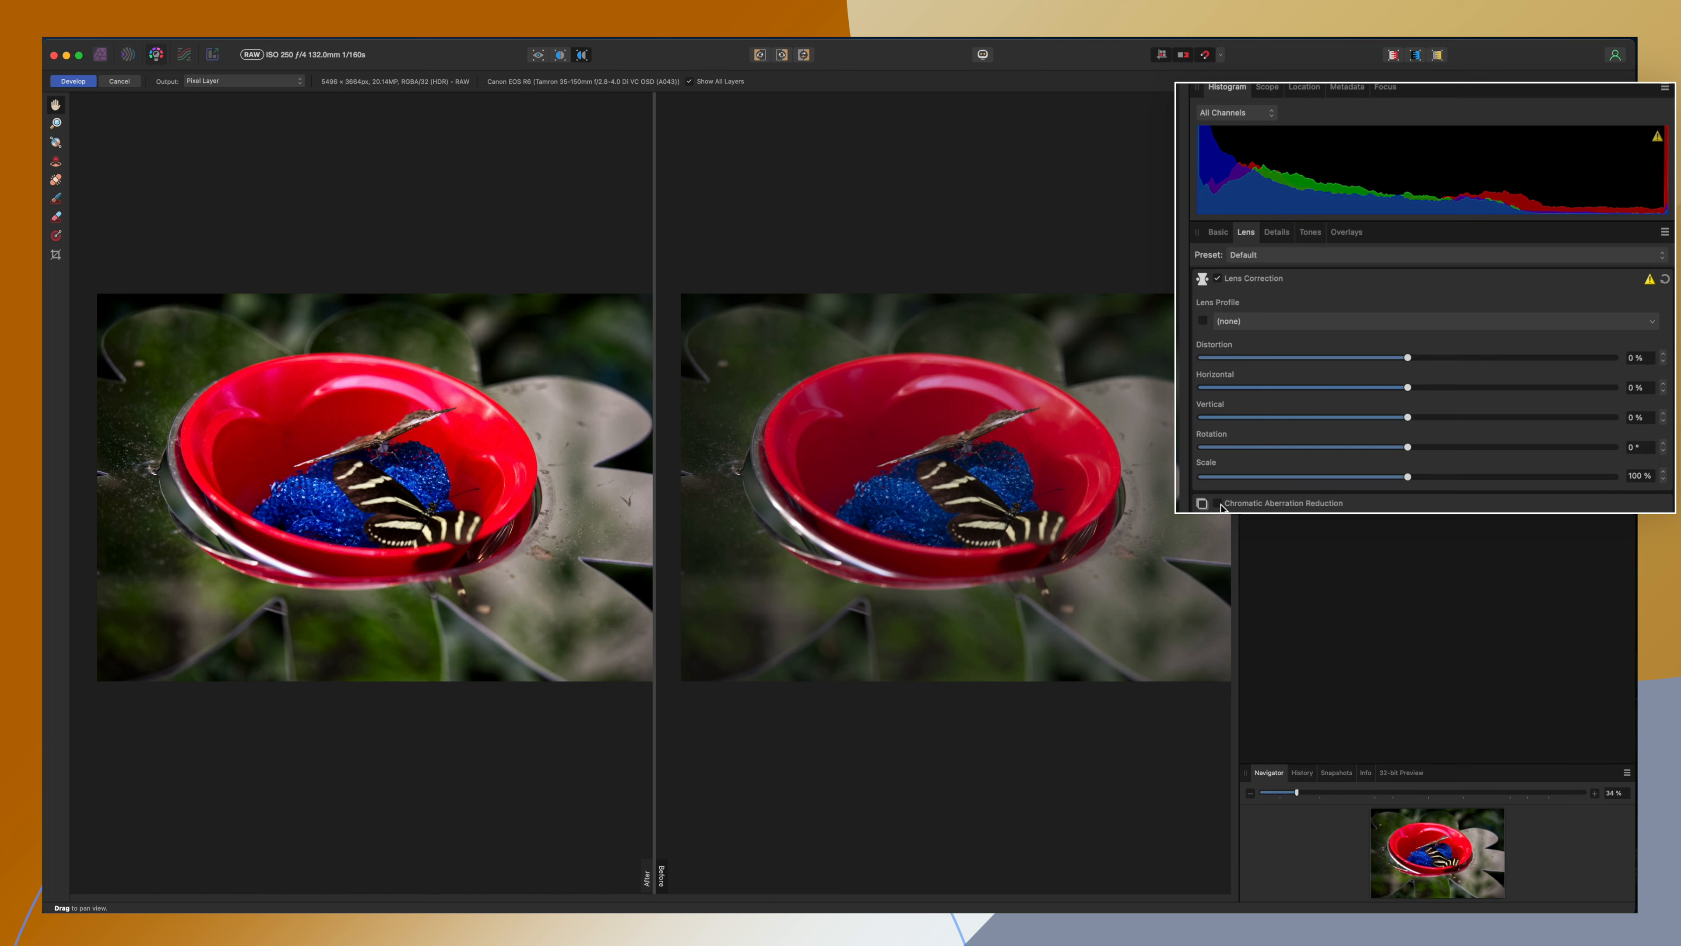
- Enable Detail Refinement and set its radius to 11 % and its amount to 52 %
left_click(1276, 233)
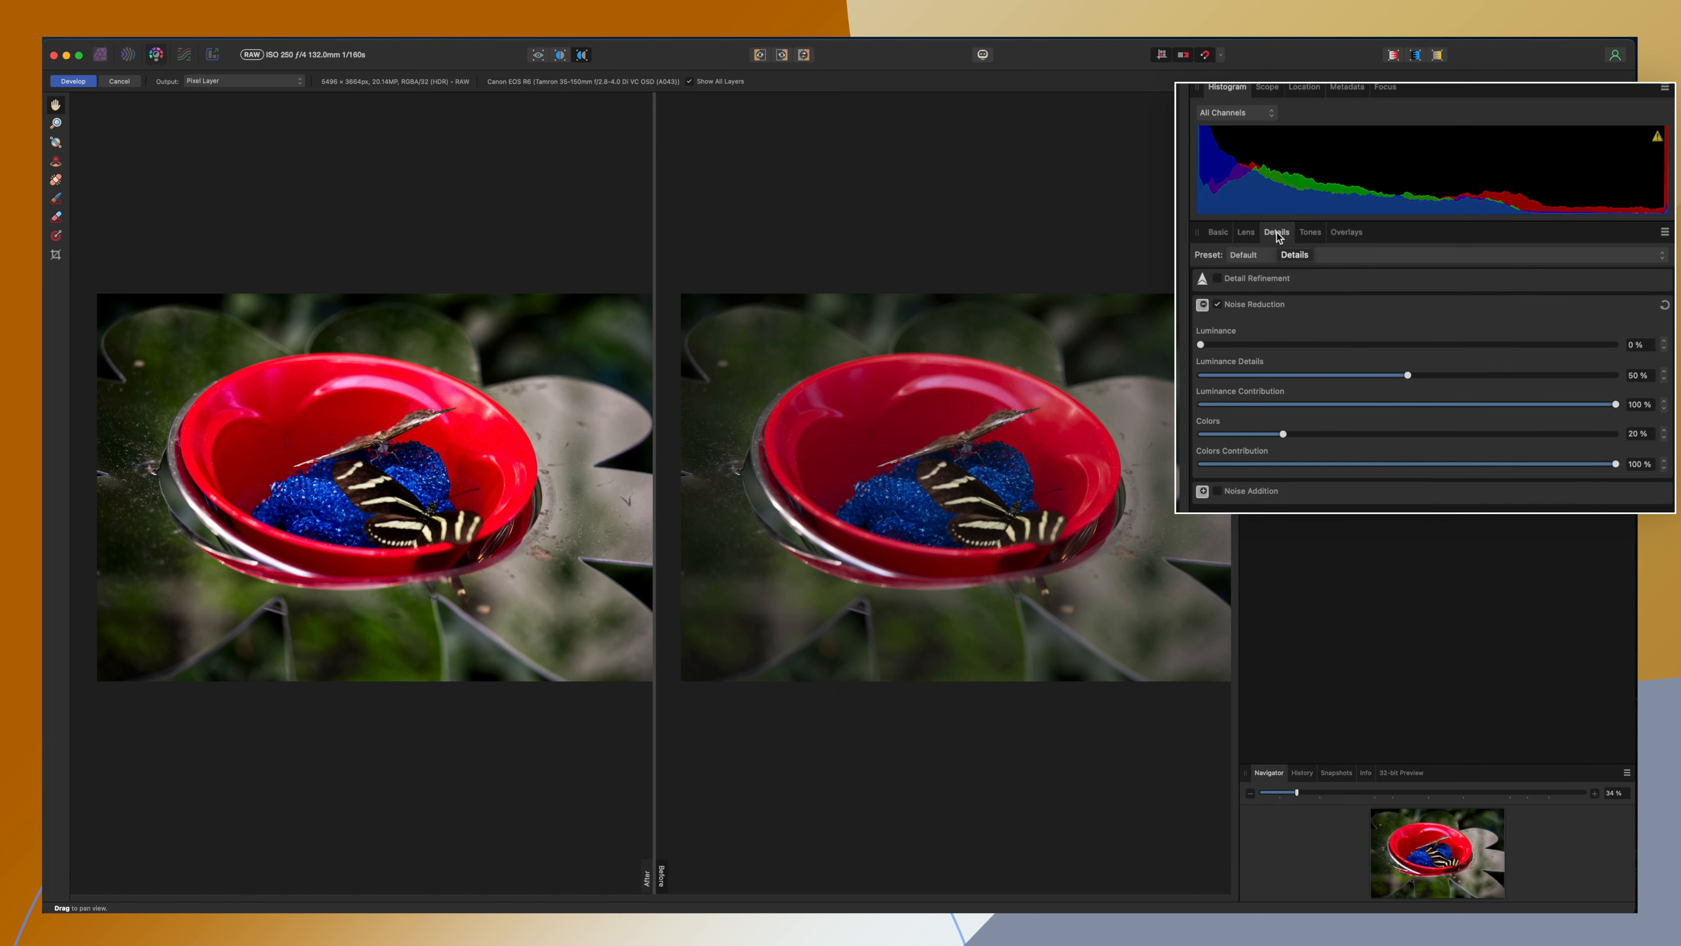
left_click(1218, 279)
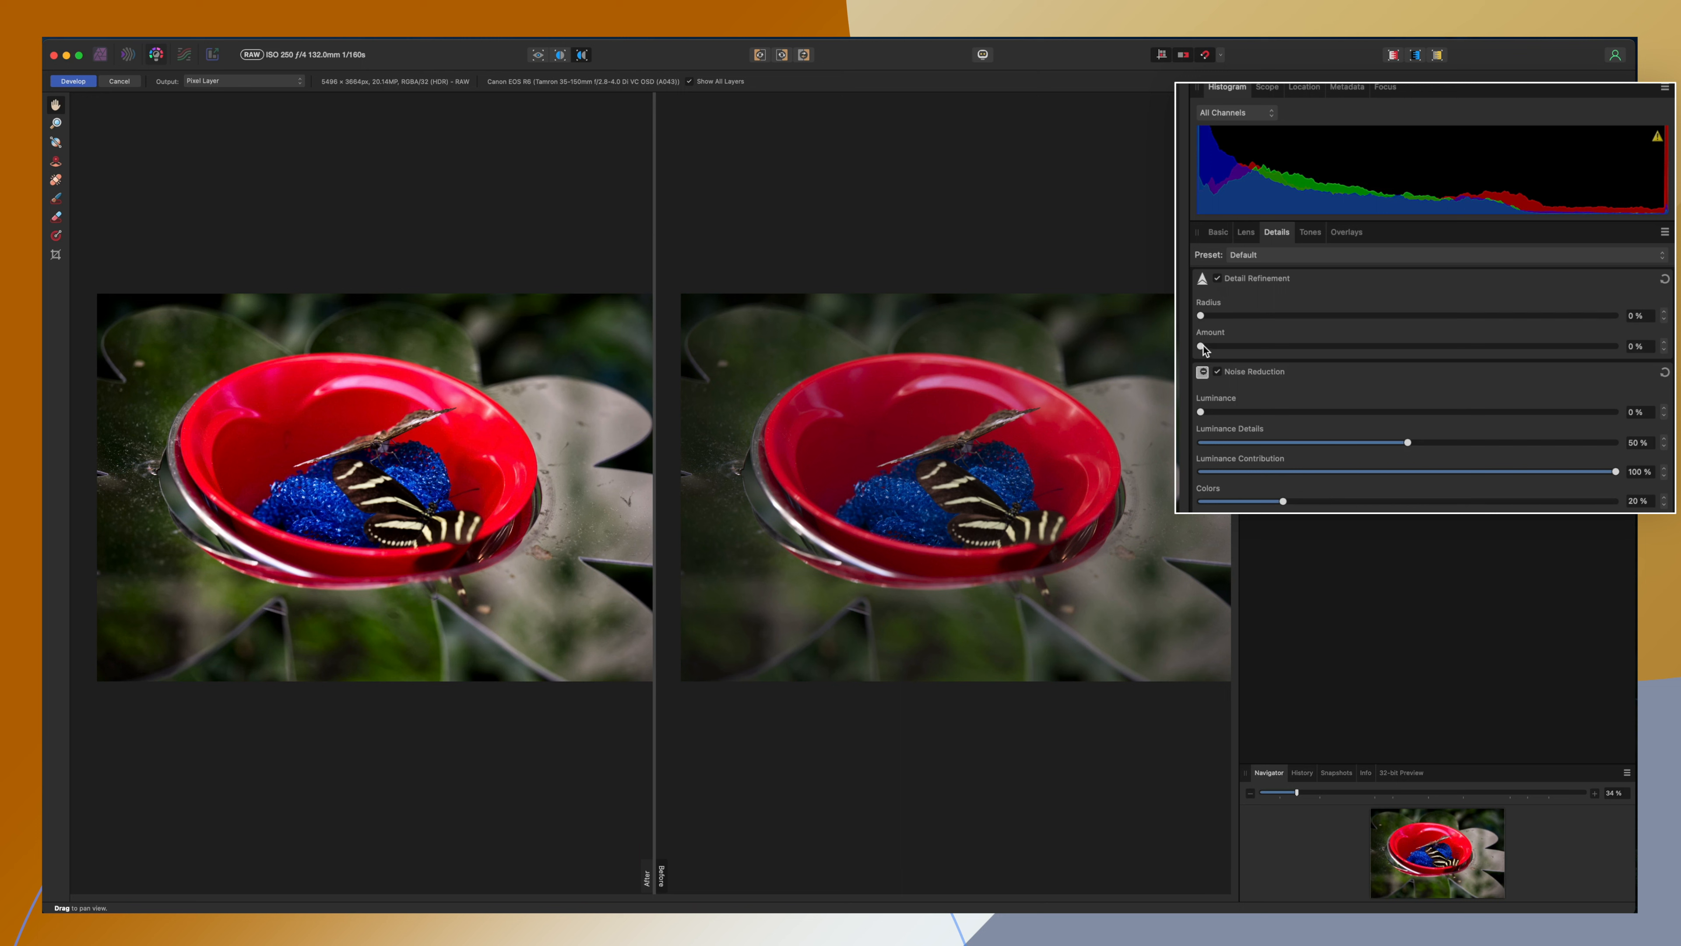
left_click_drag(1201, 314, 1362, 348)
left_click_drag(1297, 793, 1408, 795)
left_click_drag(373, 706, 822, 641)
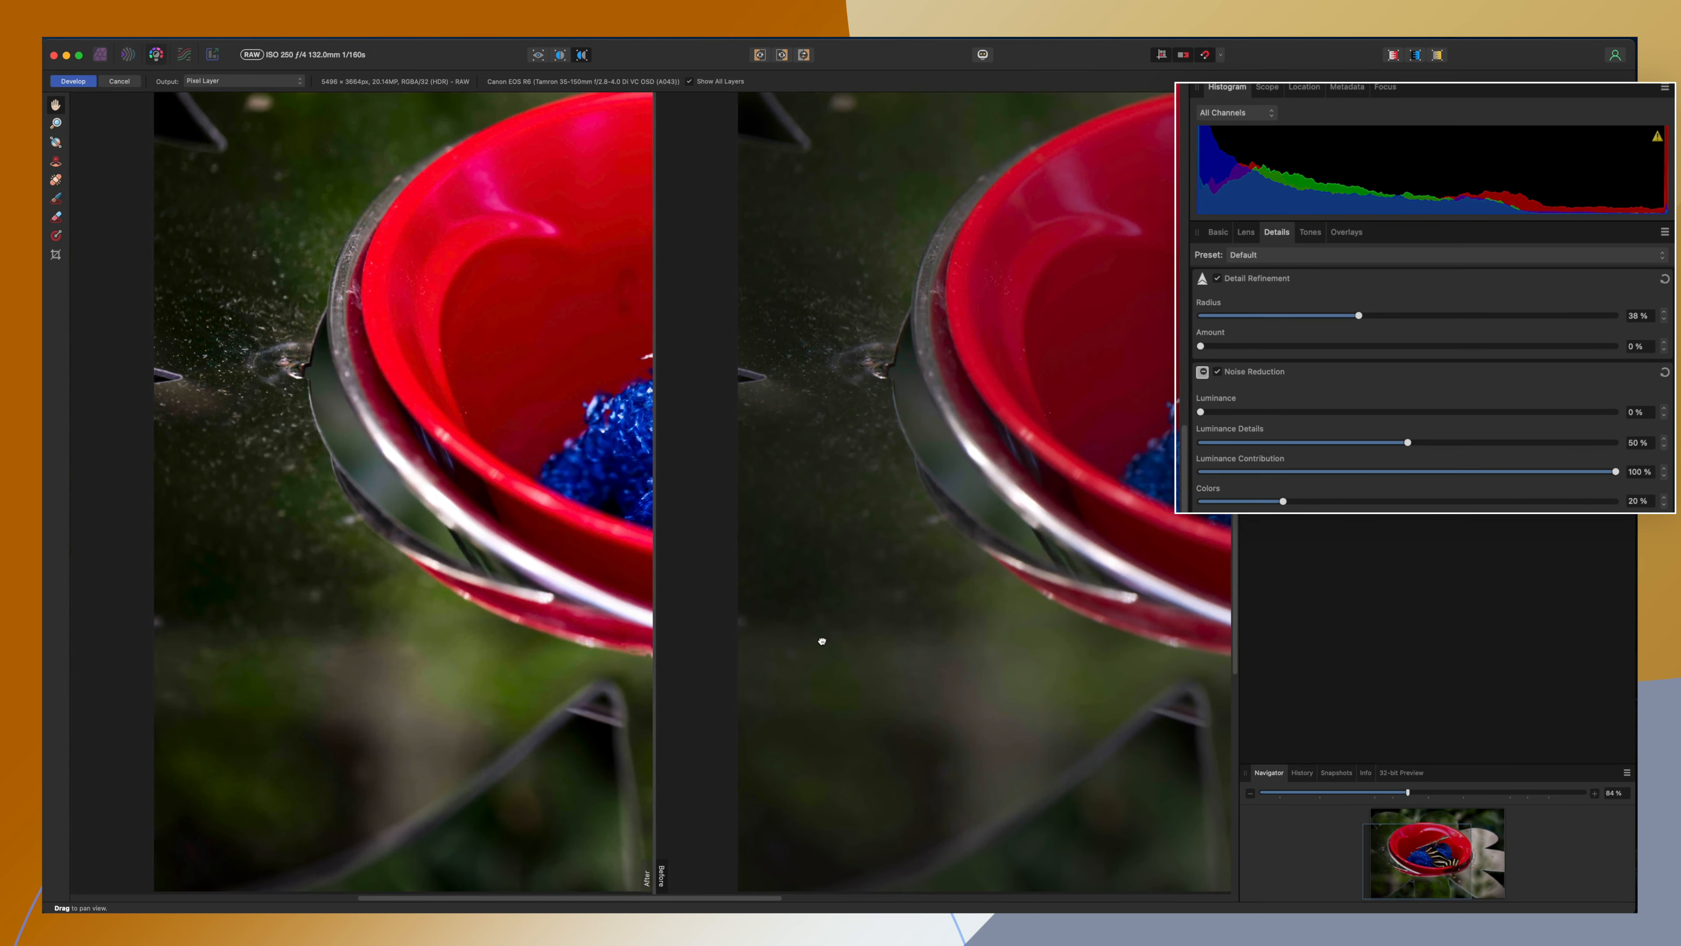
left_click_drag(356, 351, 354, 452)
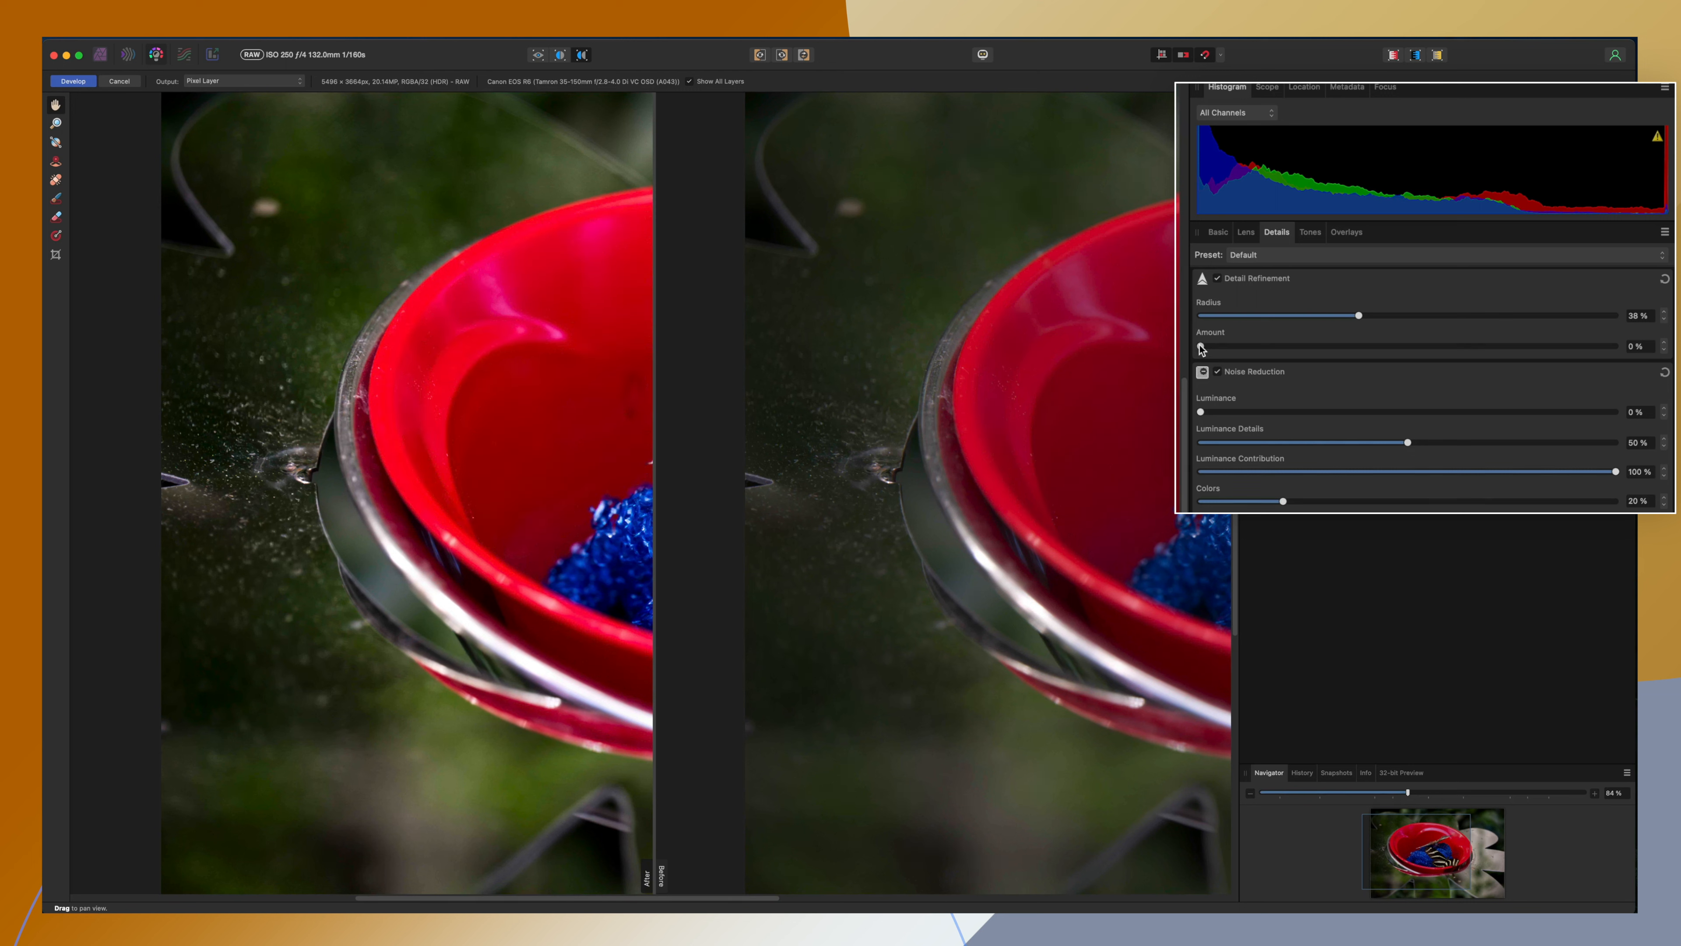
left_click_drag(1202, 347, 1509, 359)
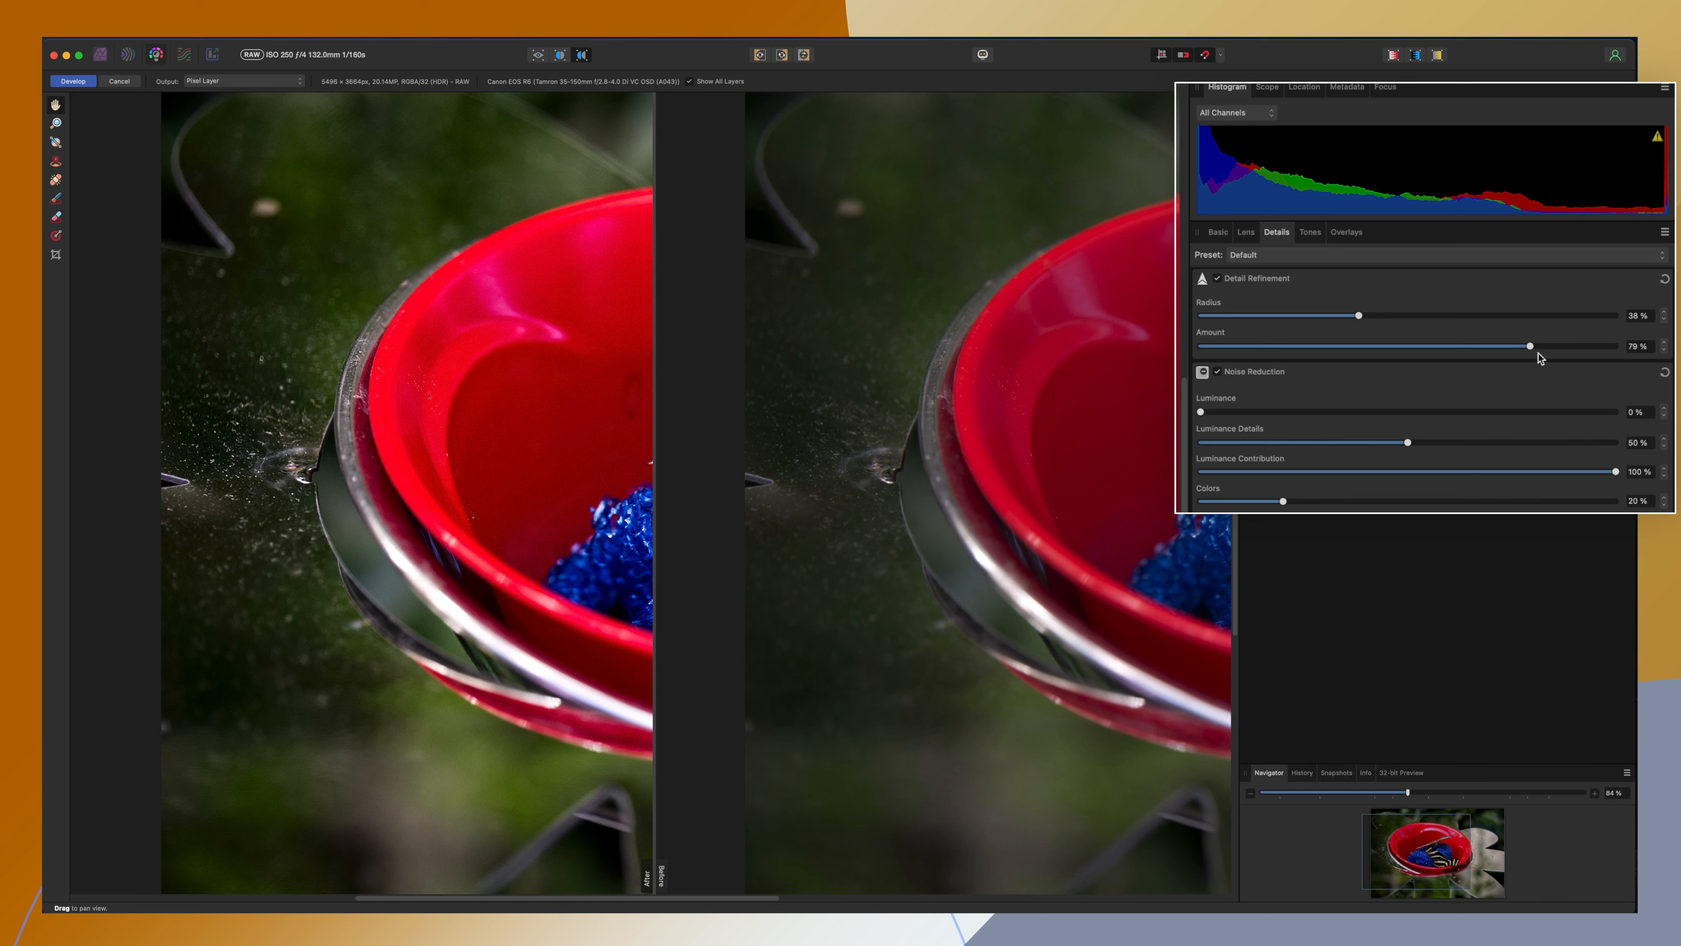
left_click_drag(1530, 346, 1245, 330)
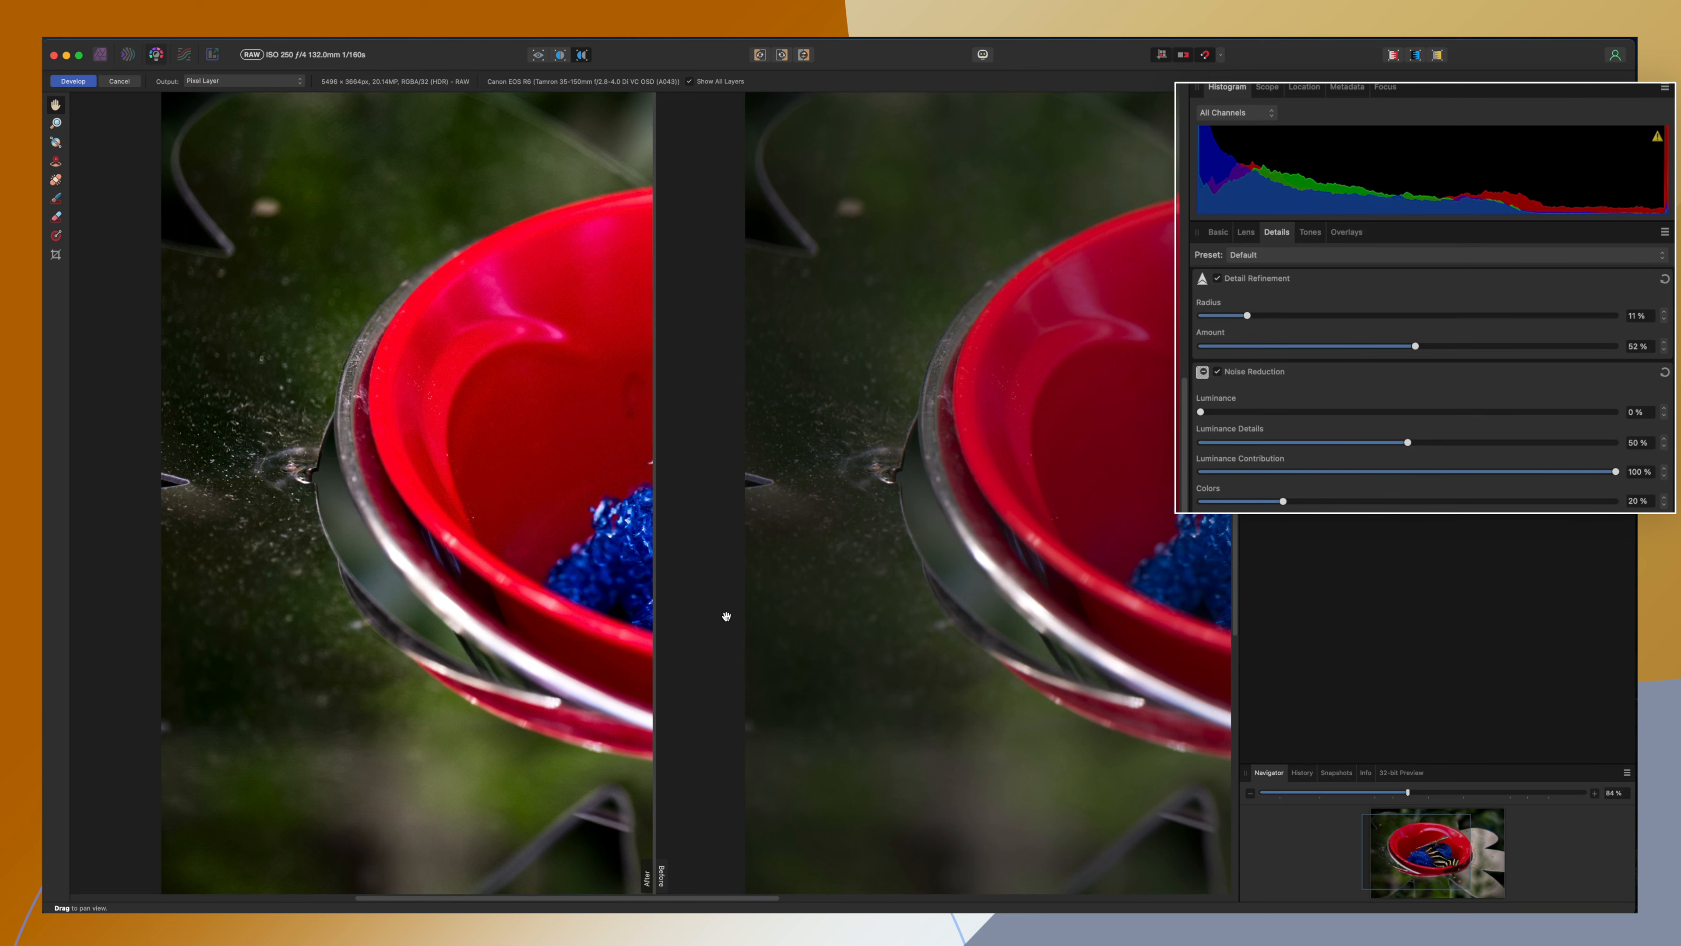
- Inspect the sharpening on the butterflies and bowl, comparing the photo with Detail Refinement off and on
left_click_drag(617, 617, 334, 512)
left_click_drag(603, 533, 351, 613)
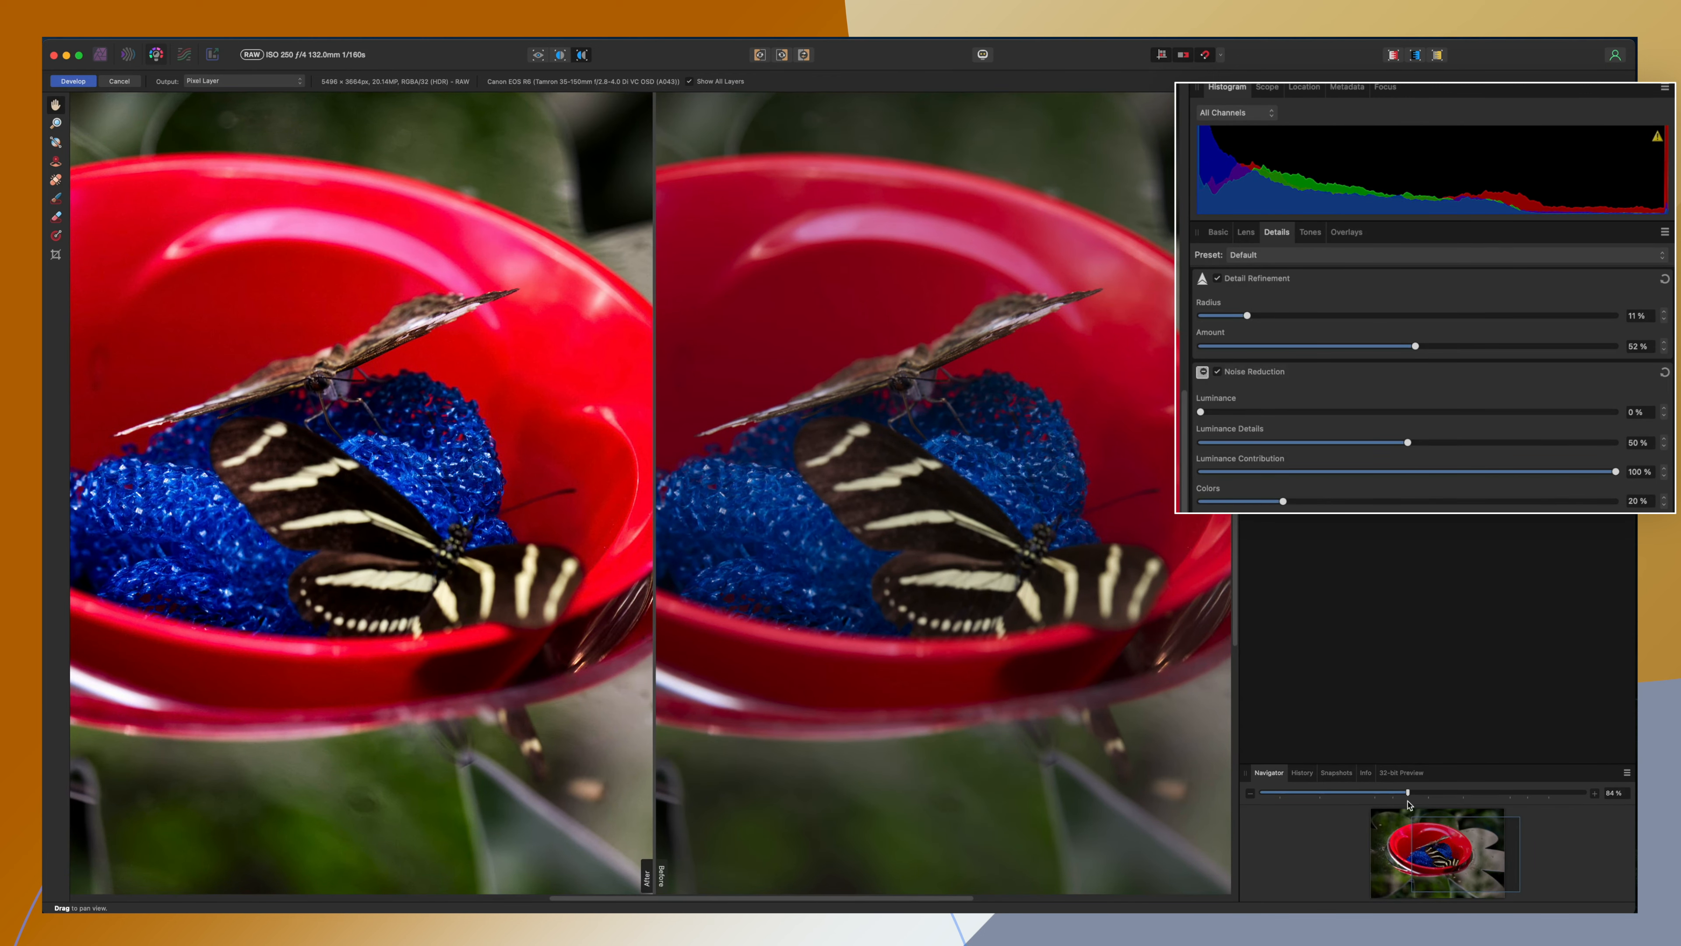
left_click_drag(1407, 794, 1332, 795)
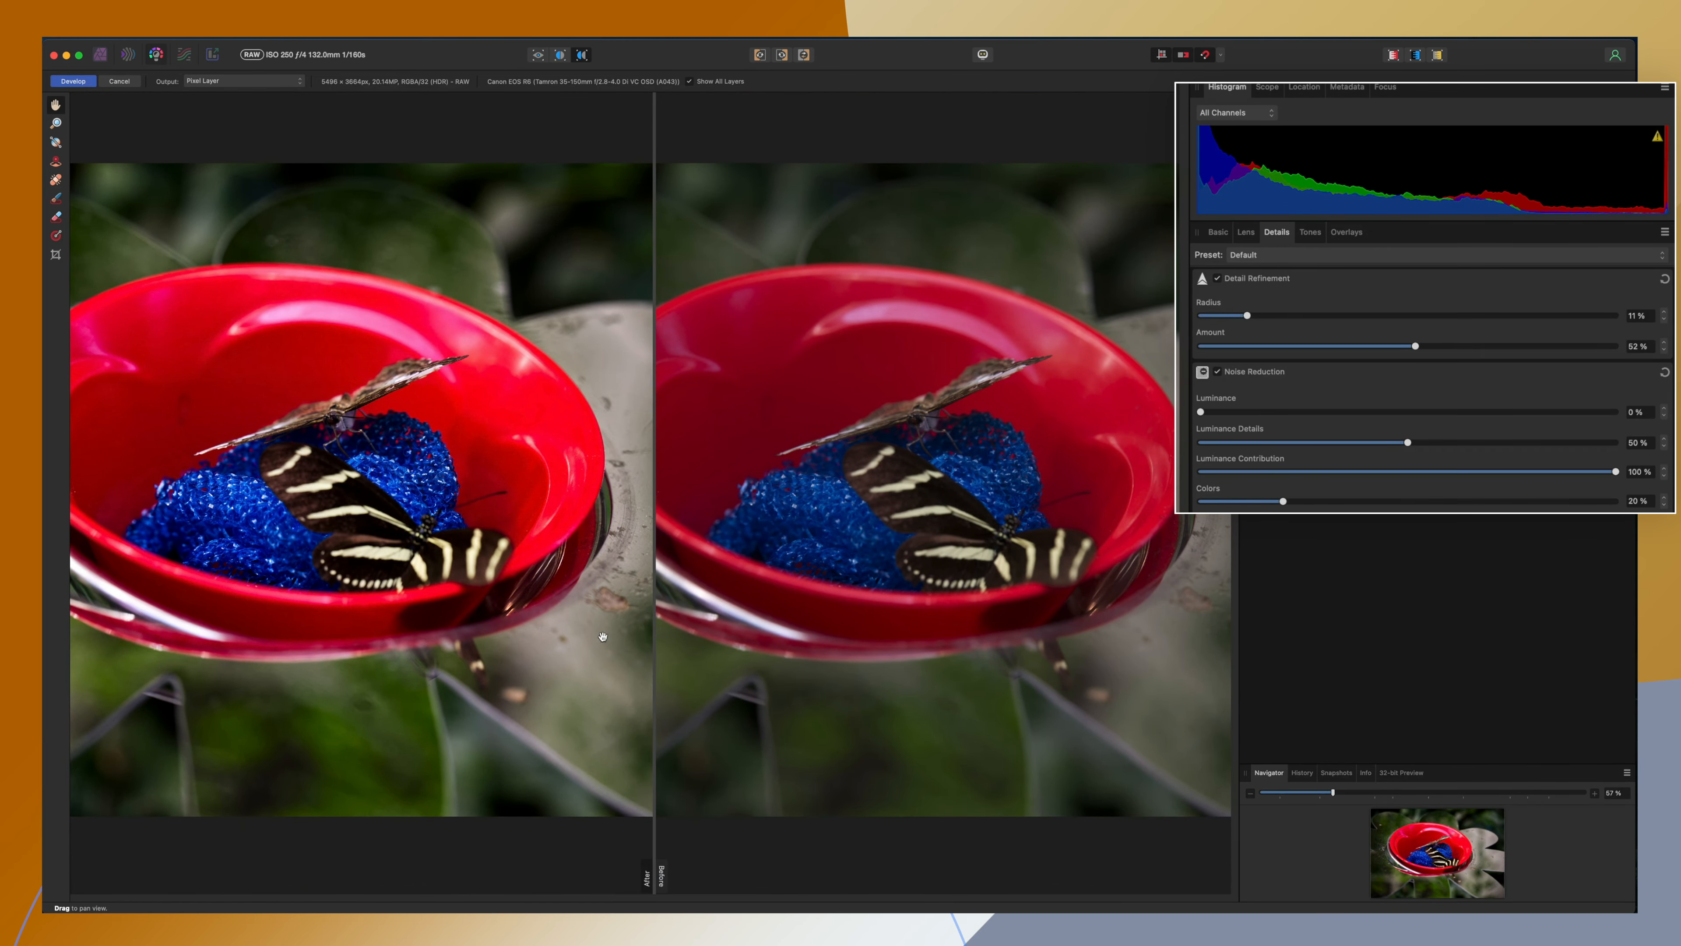
left_click_drag(543, 662, 649, 648)
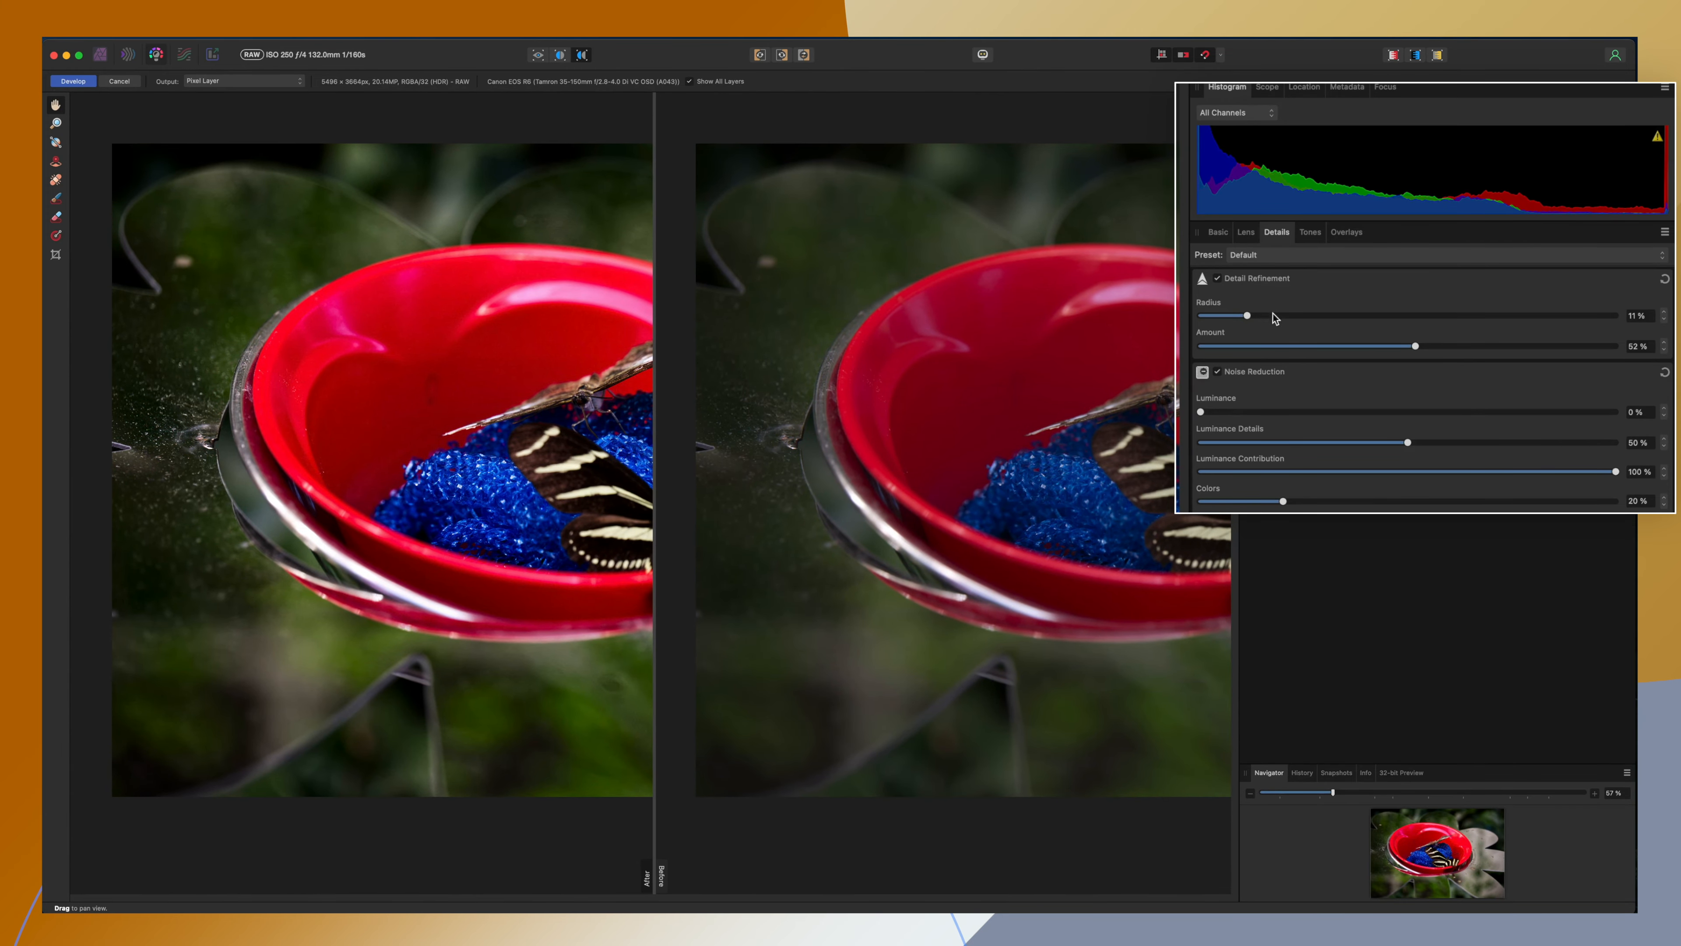
left_click(1220, 280)
left_click(1218, 279)
left_click_drag(504, 457, 372, 641)
left_click_drag(522, 734, 416, 597)
left_click_drag(494, 665, 596, 583)
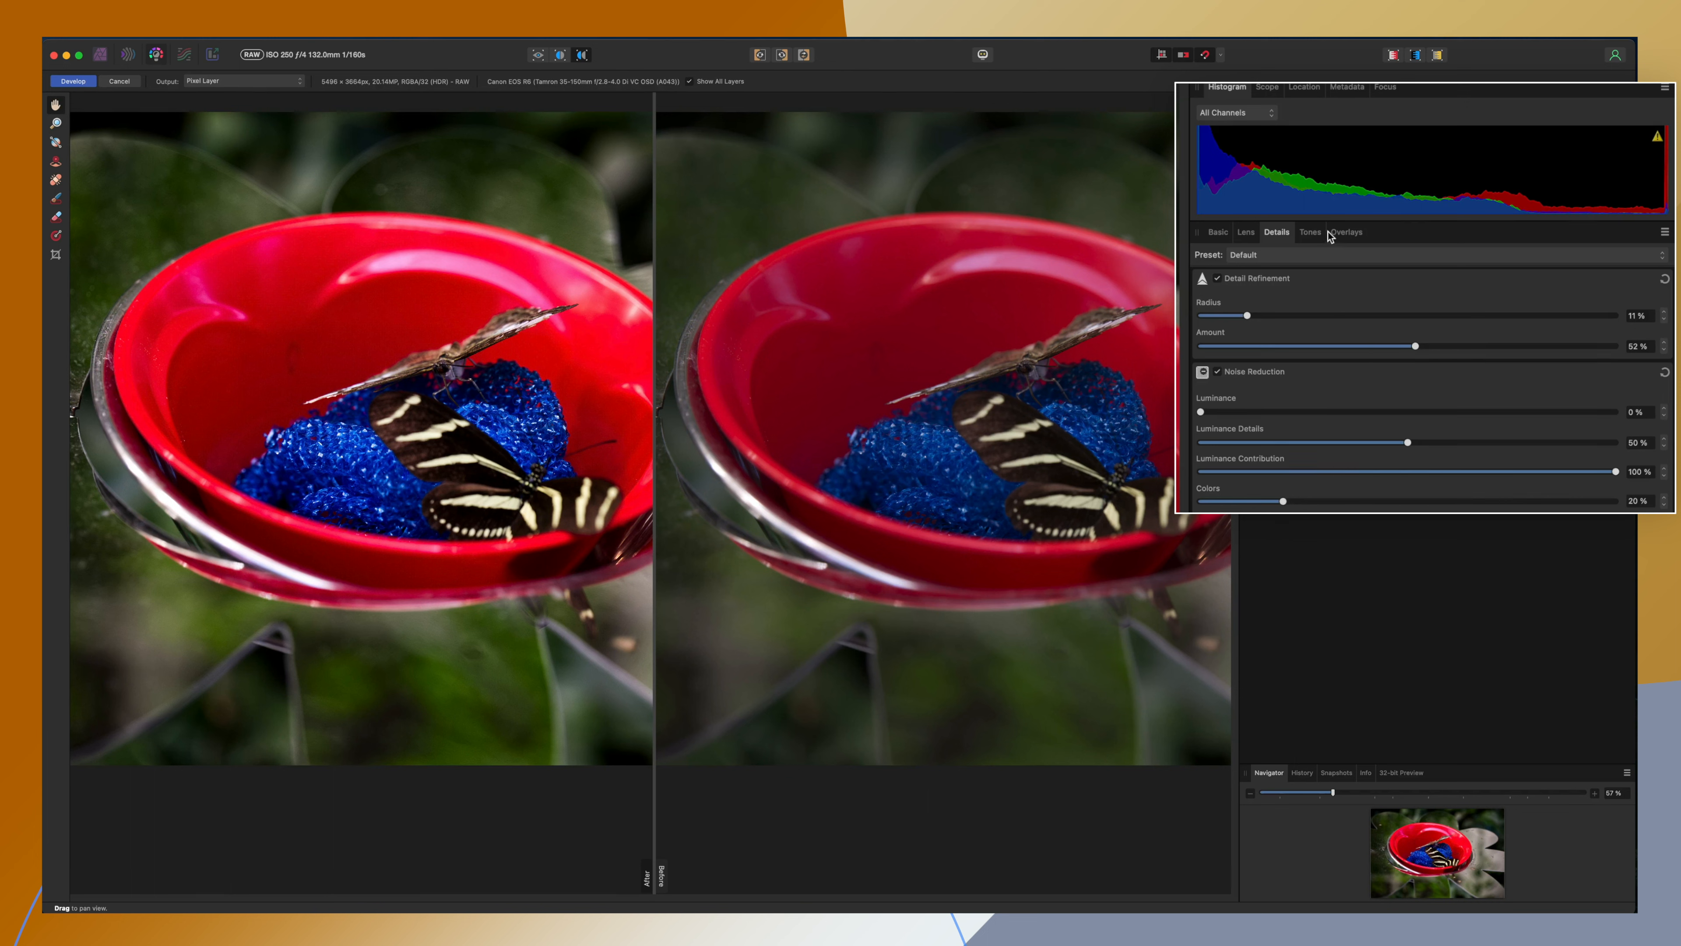
- Enable Curves in the tone adjustments and shape the master curve into a gentle S, darkening the shadows and lifting the midtones and highlights
left_click(1310, 232)
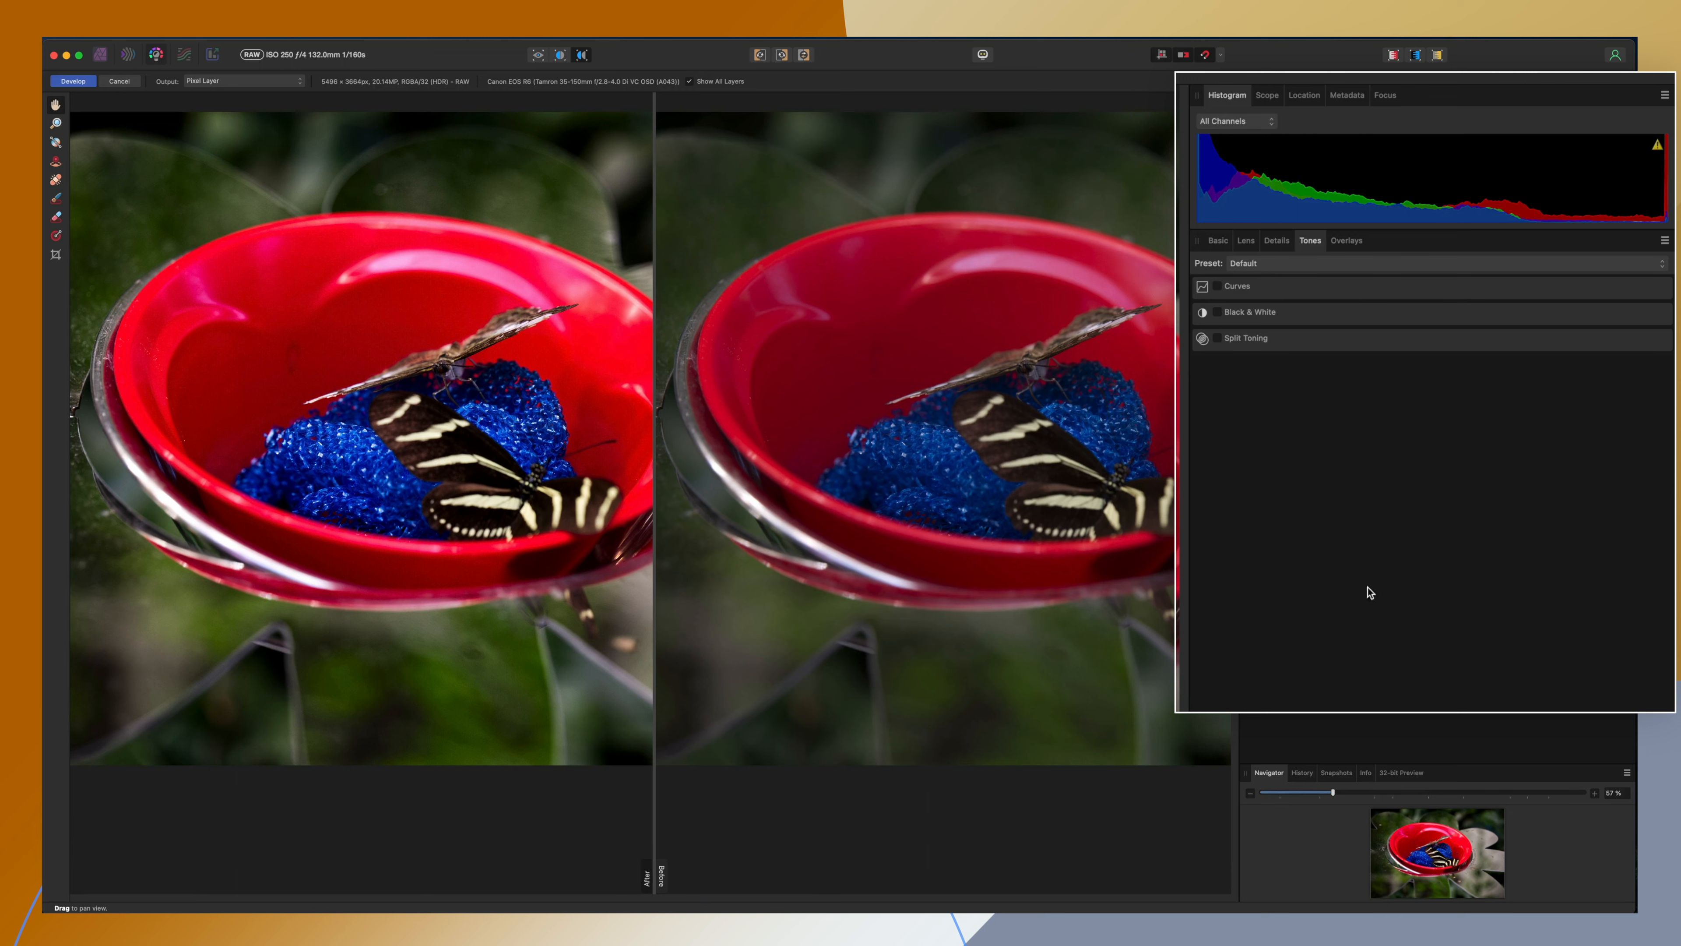
left_click(1216, 286)
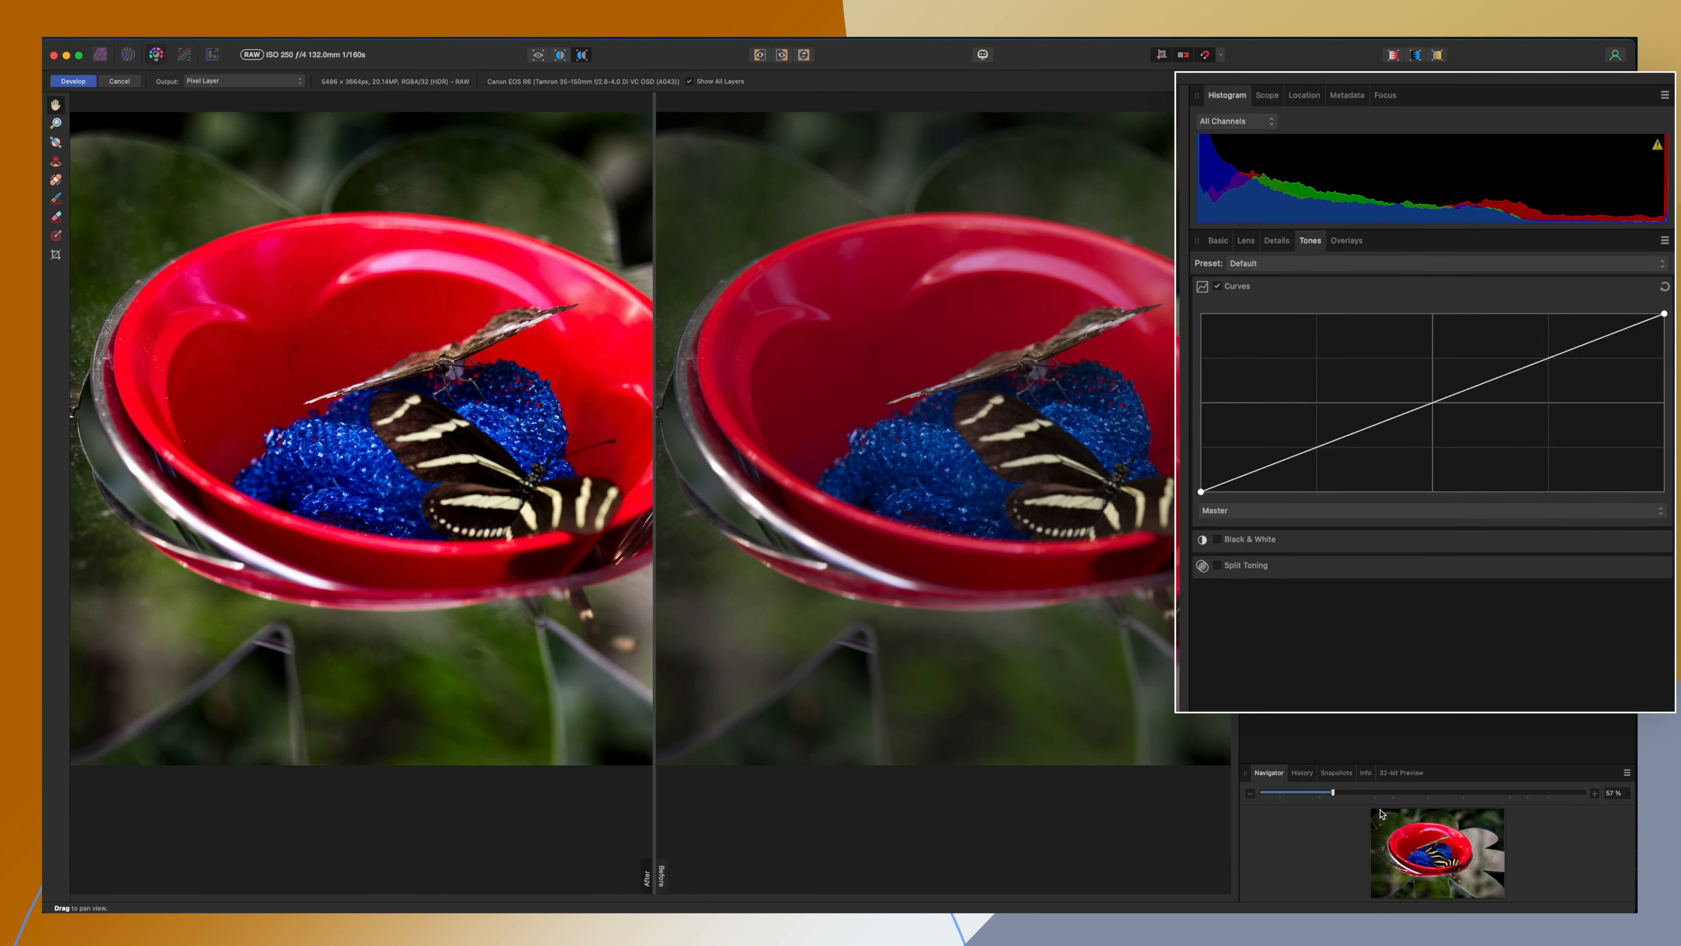
left_click_drag(1332, 792, 1301, 800)
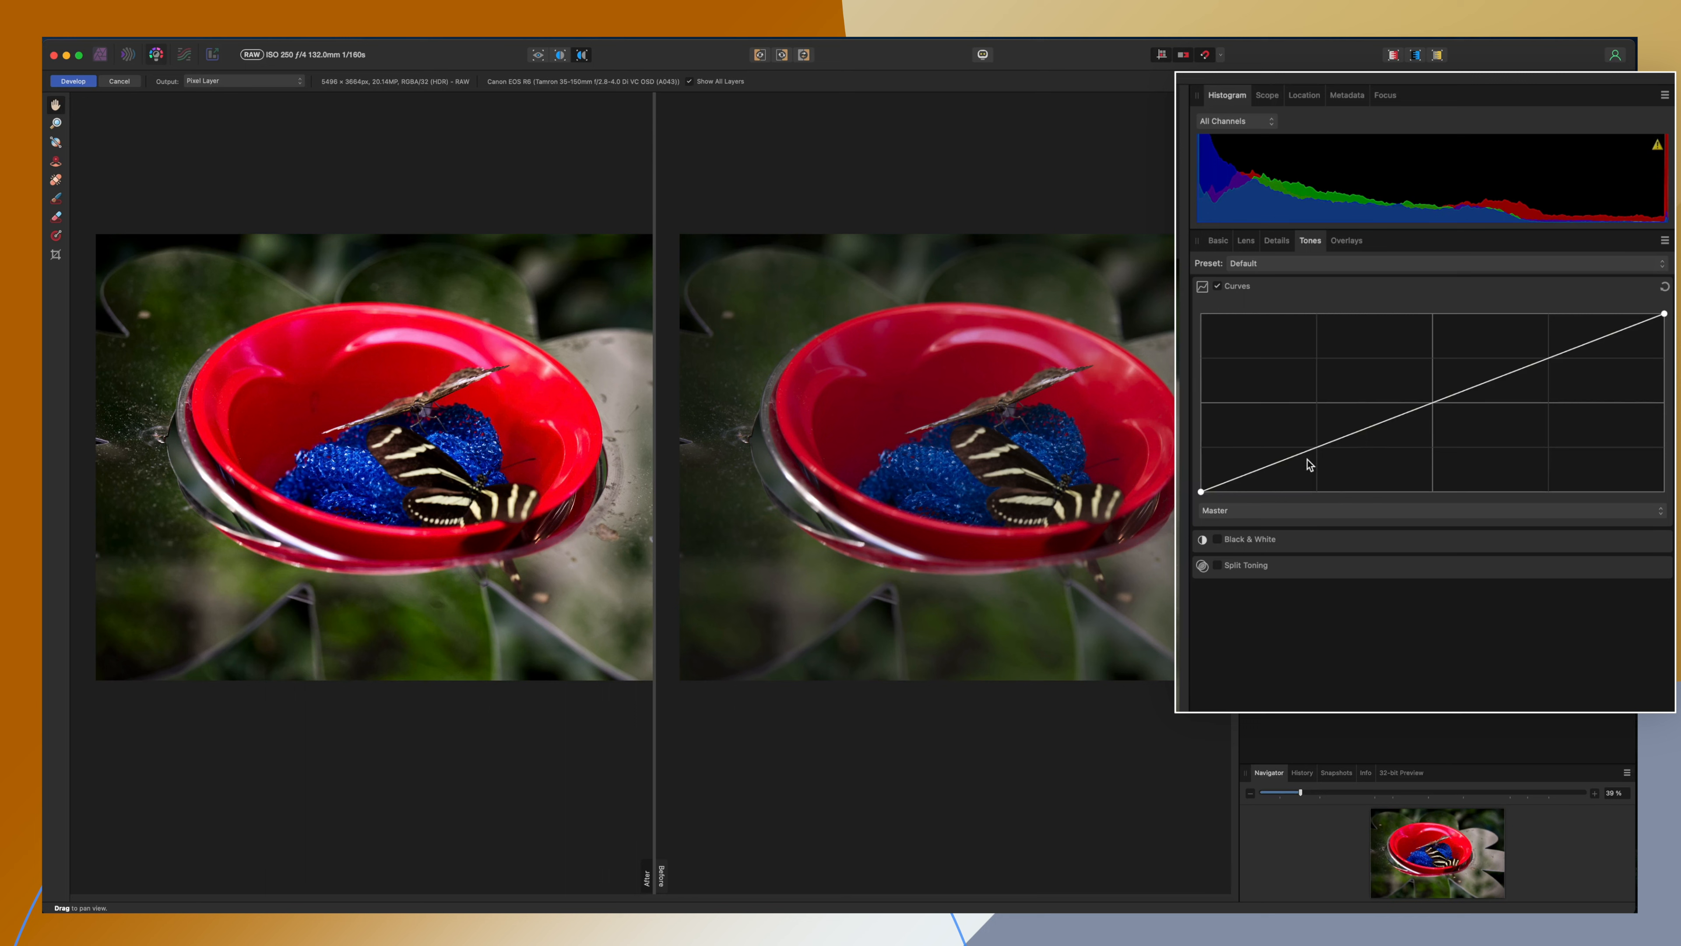
left_click_drag(1313, 448, 1315, 453)
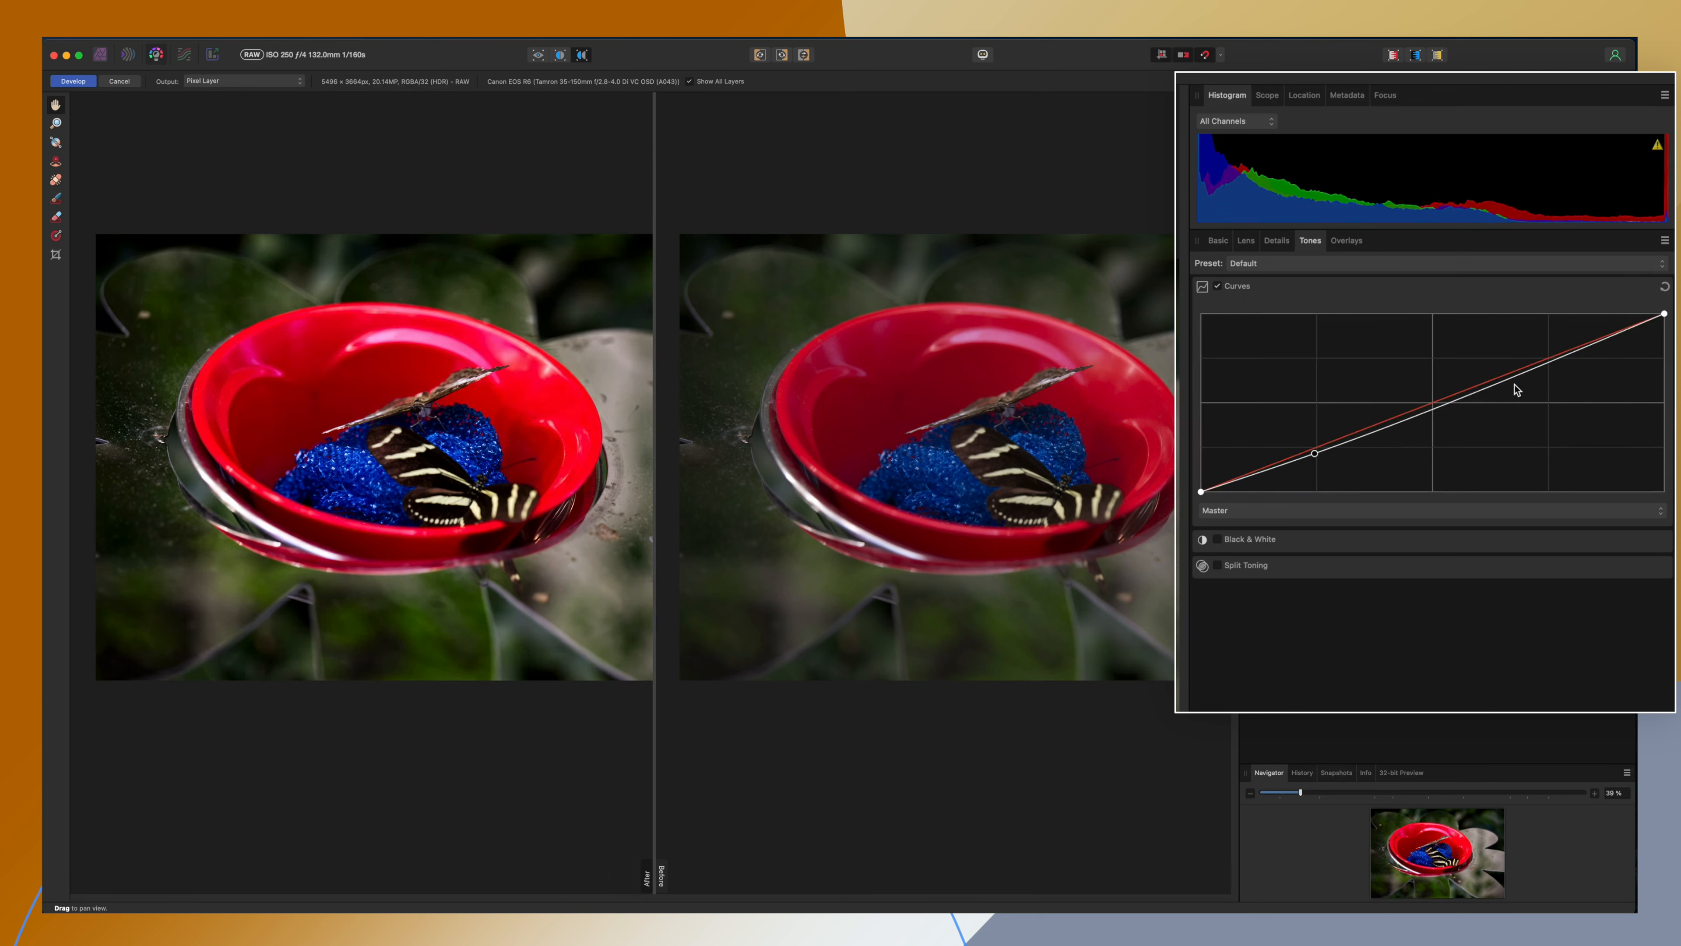
left_click_drag(1515, 387, 1550, 351)
left_click_drag(1313, 452, 1408, 406)
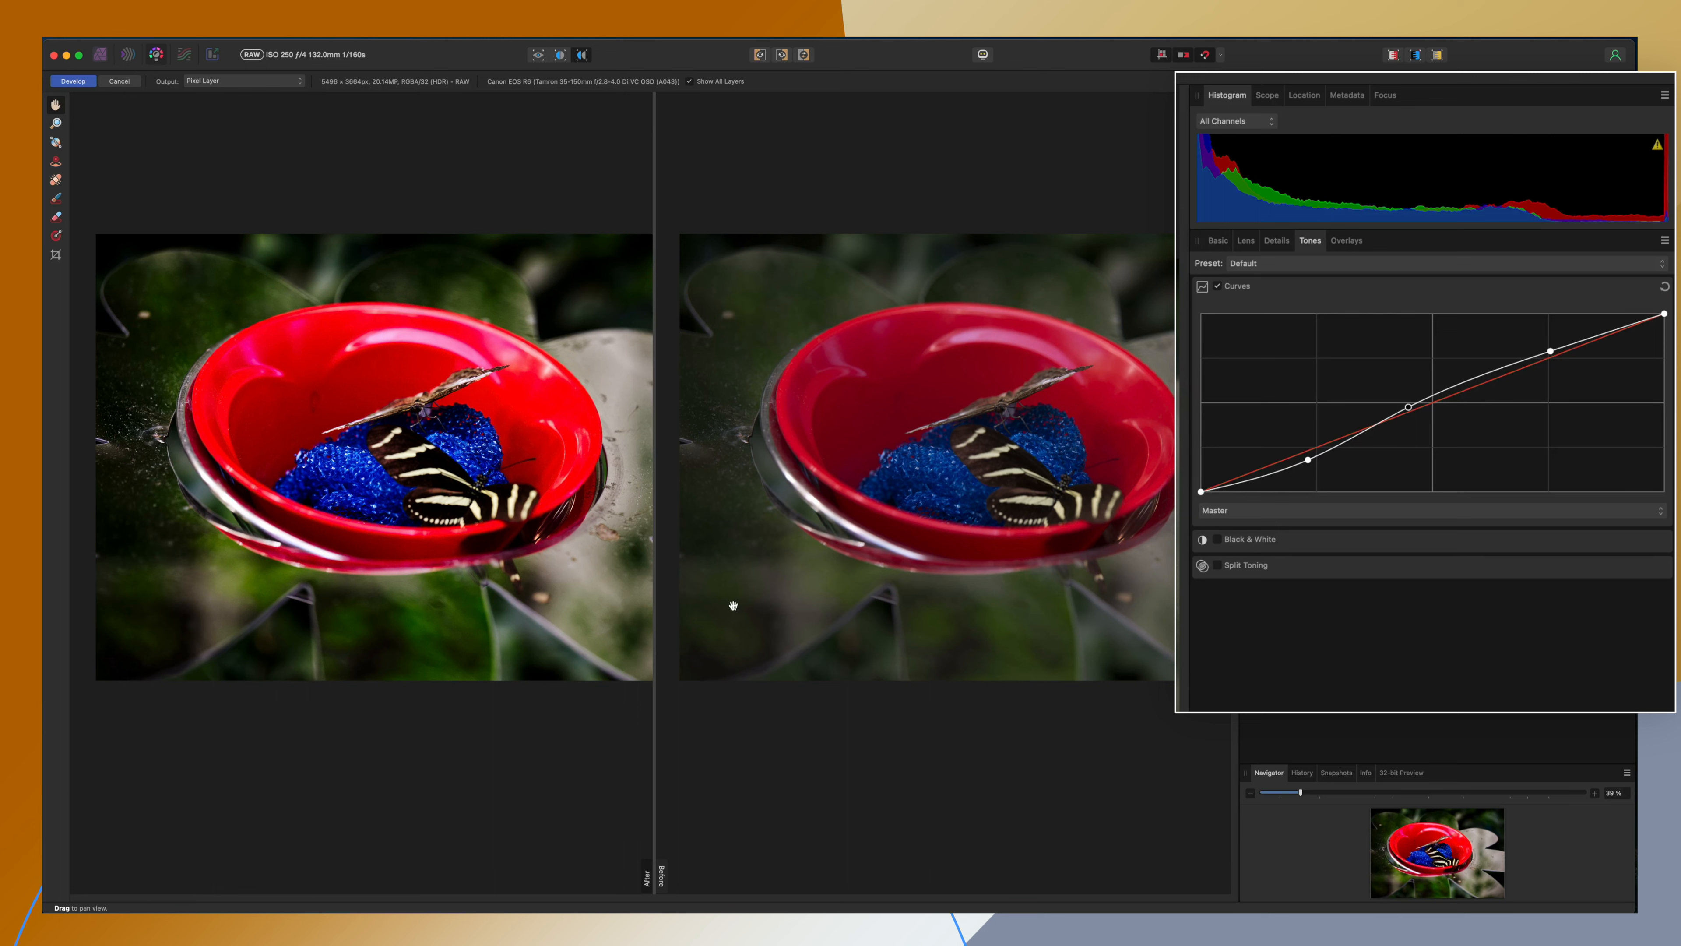
- Adjust the red channel's curve with points that slightly lower the midtones and highlights and hold the shadows near the diagonal
left_click(1320, 511)
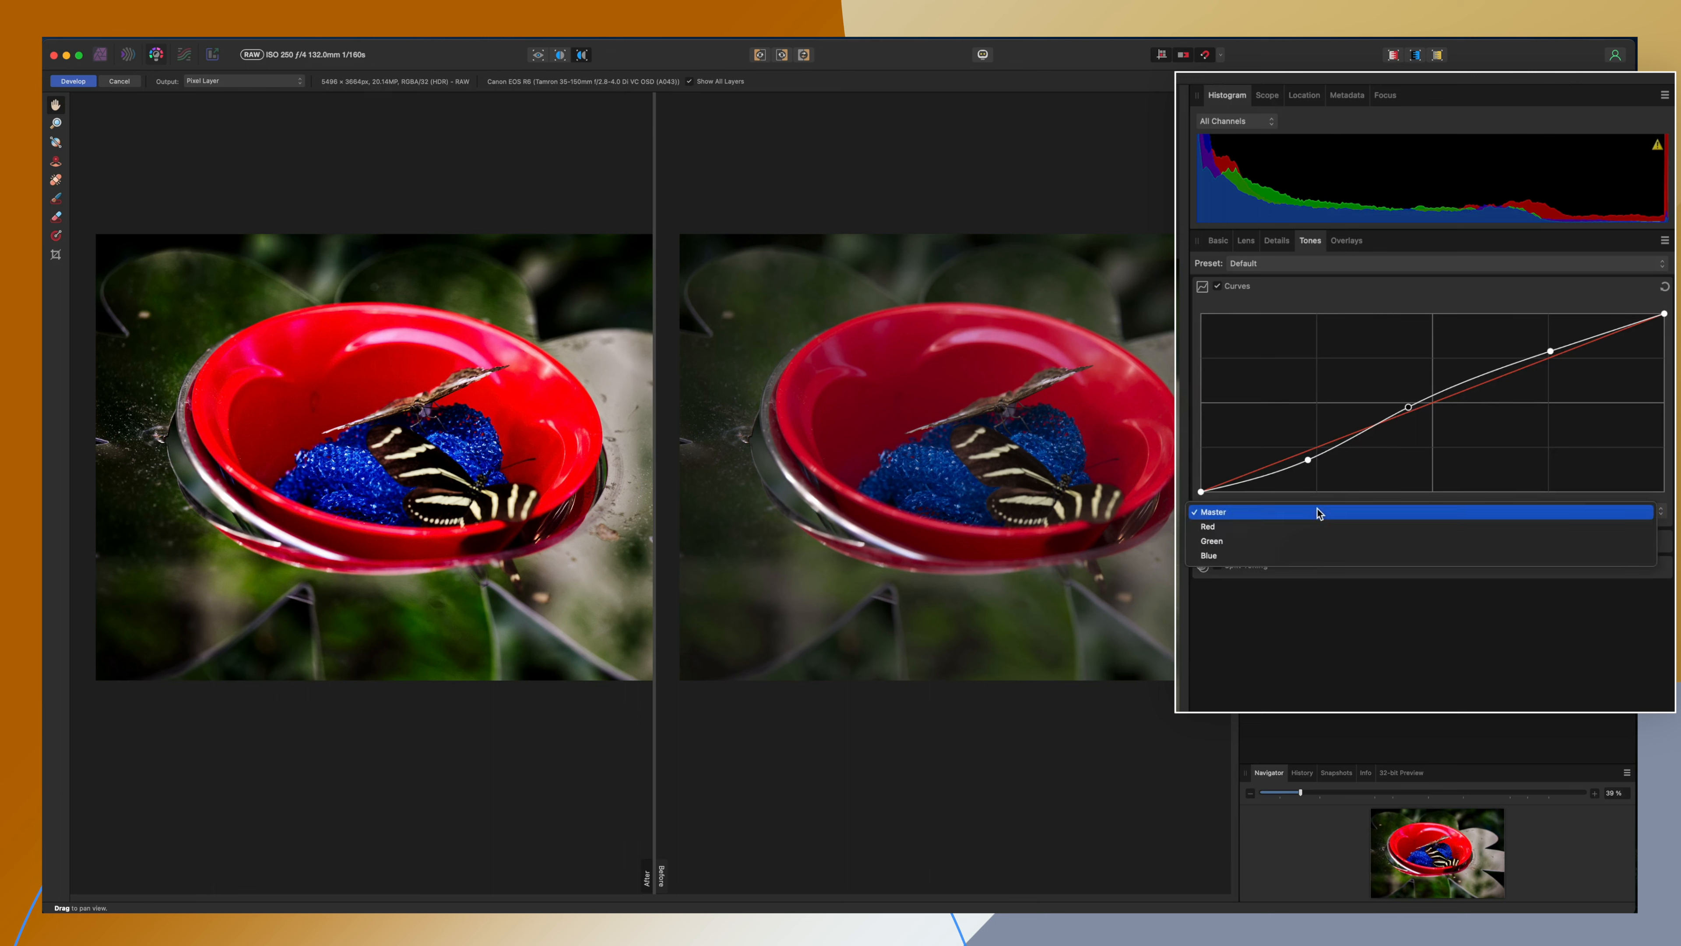
left_click(1302, 528)
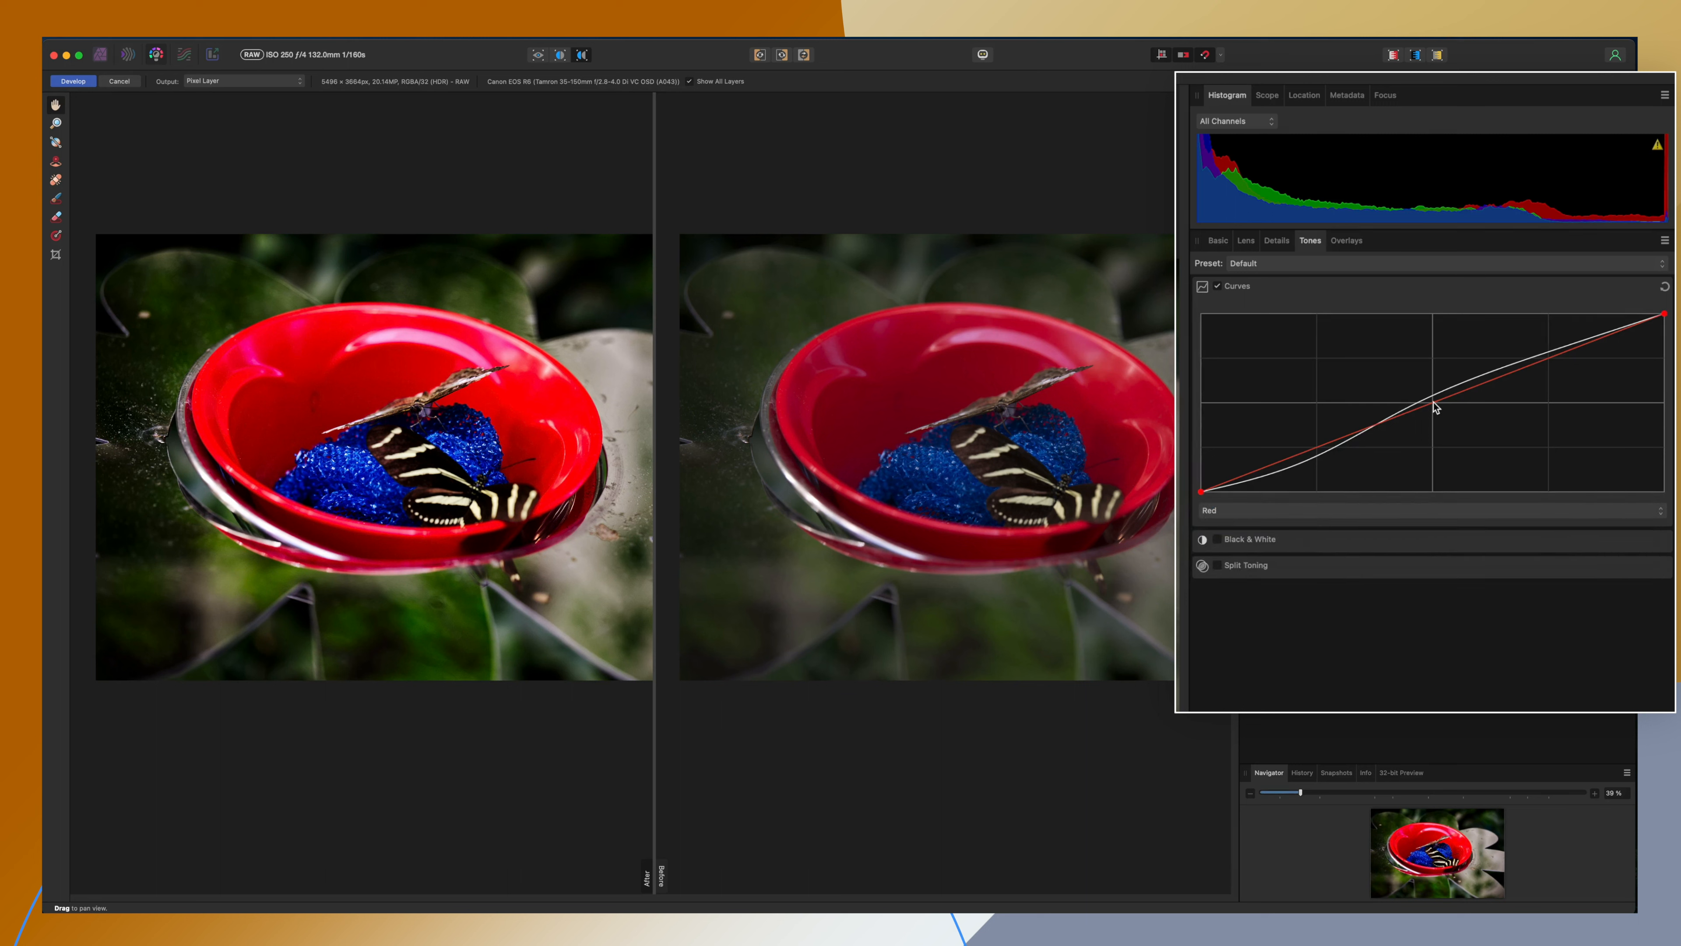
left_click_drag(1434, 402, 1437, 405)
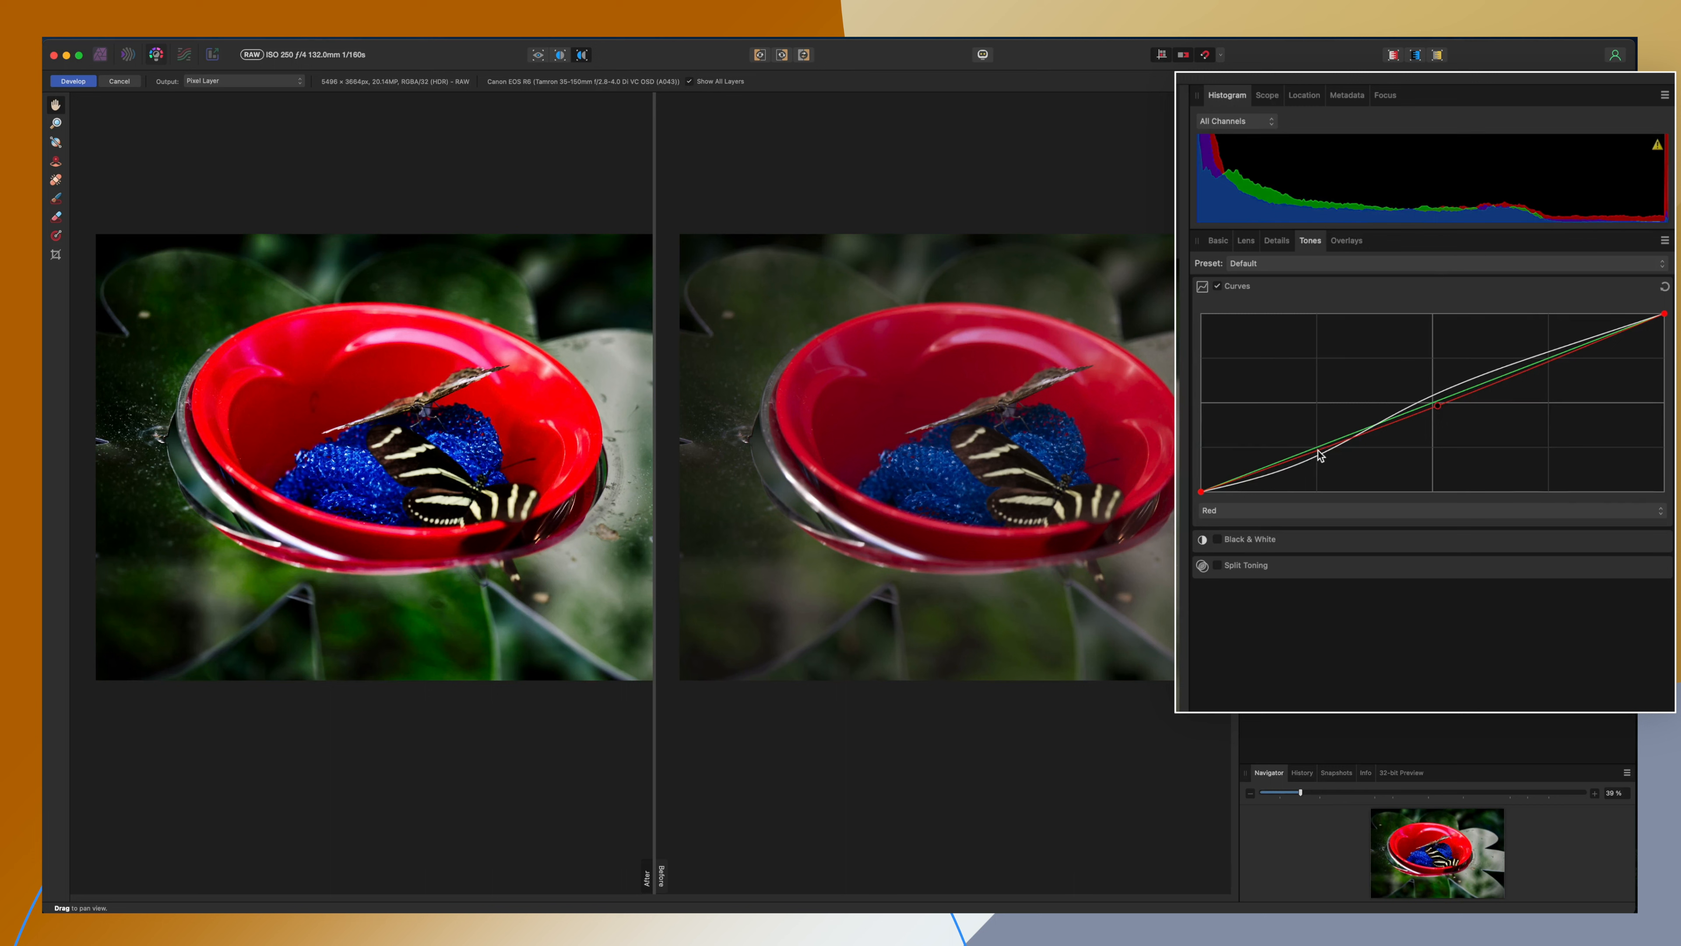
left_click_drag(1307, 453, 1307, 451)
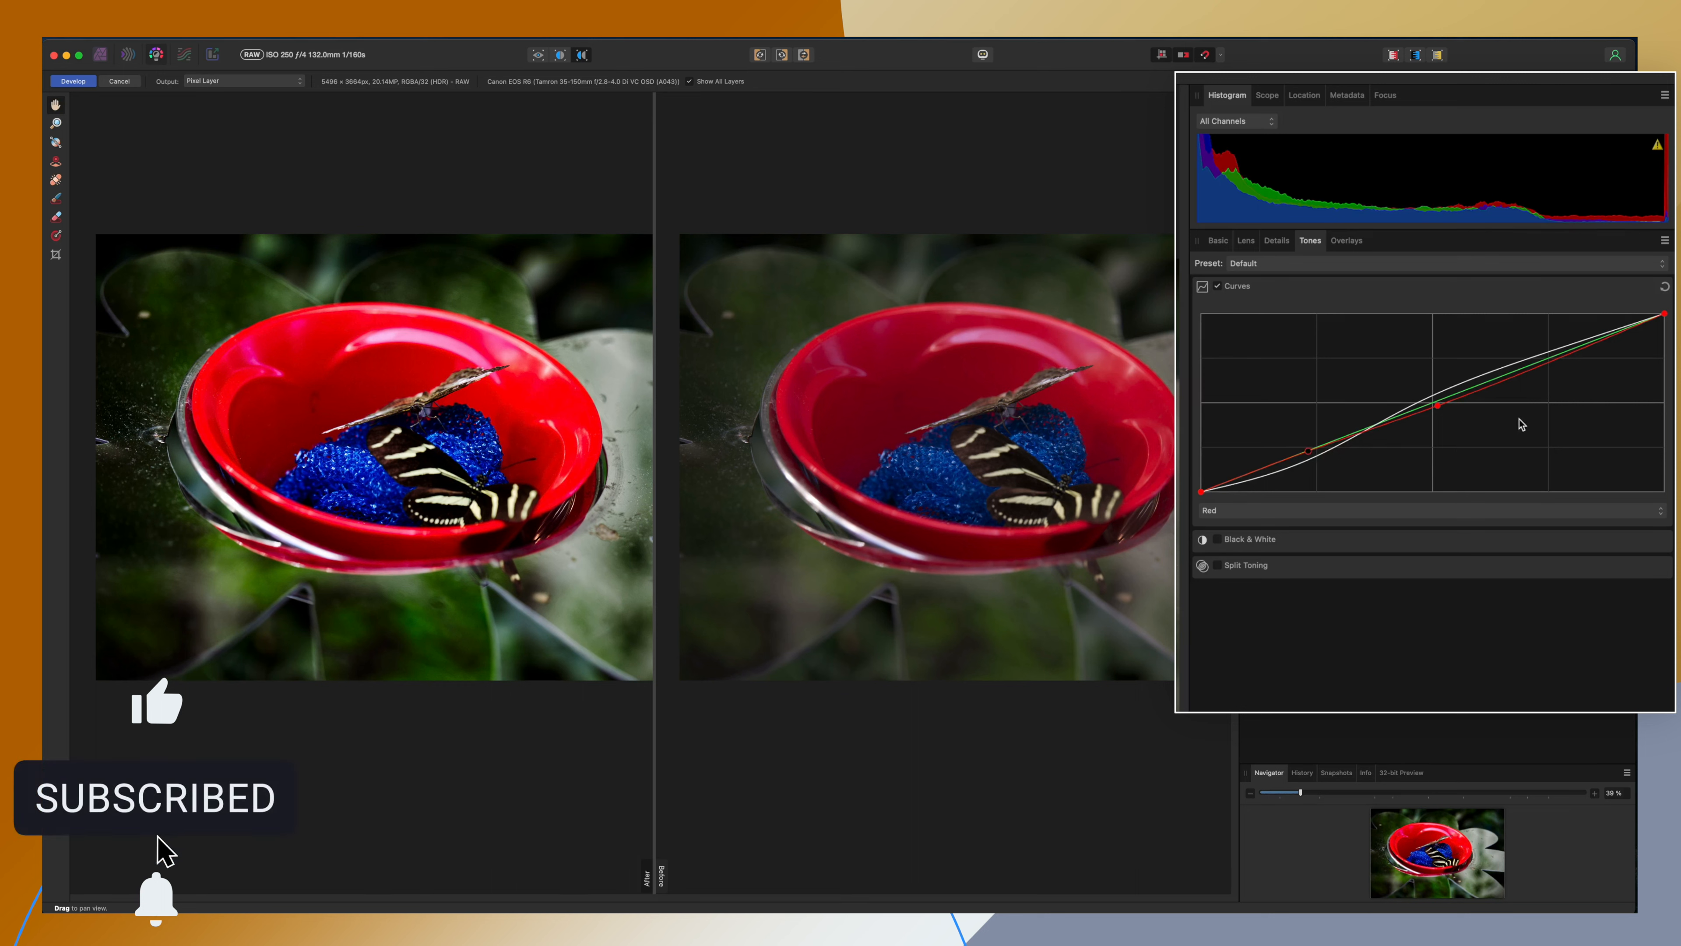
left_click(1574, 352)
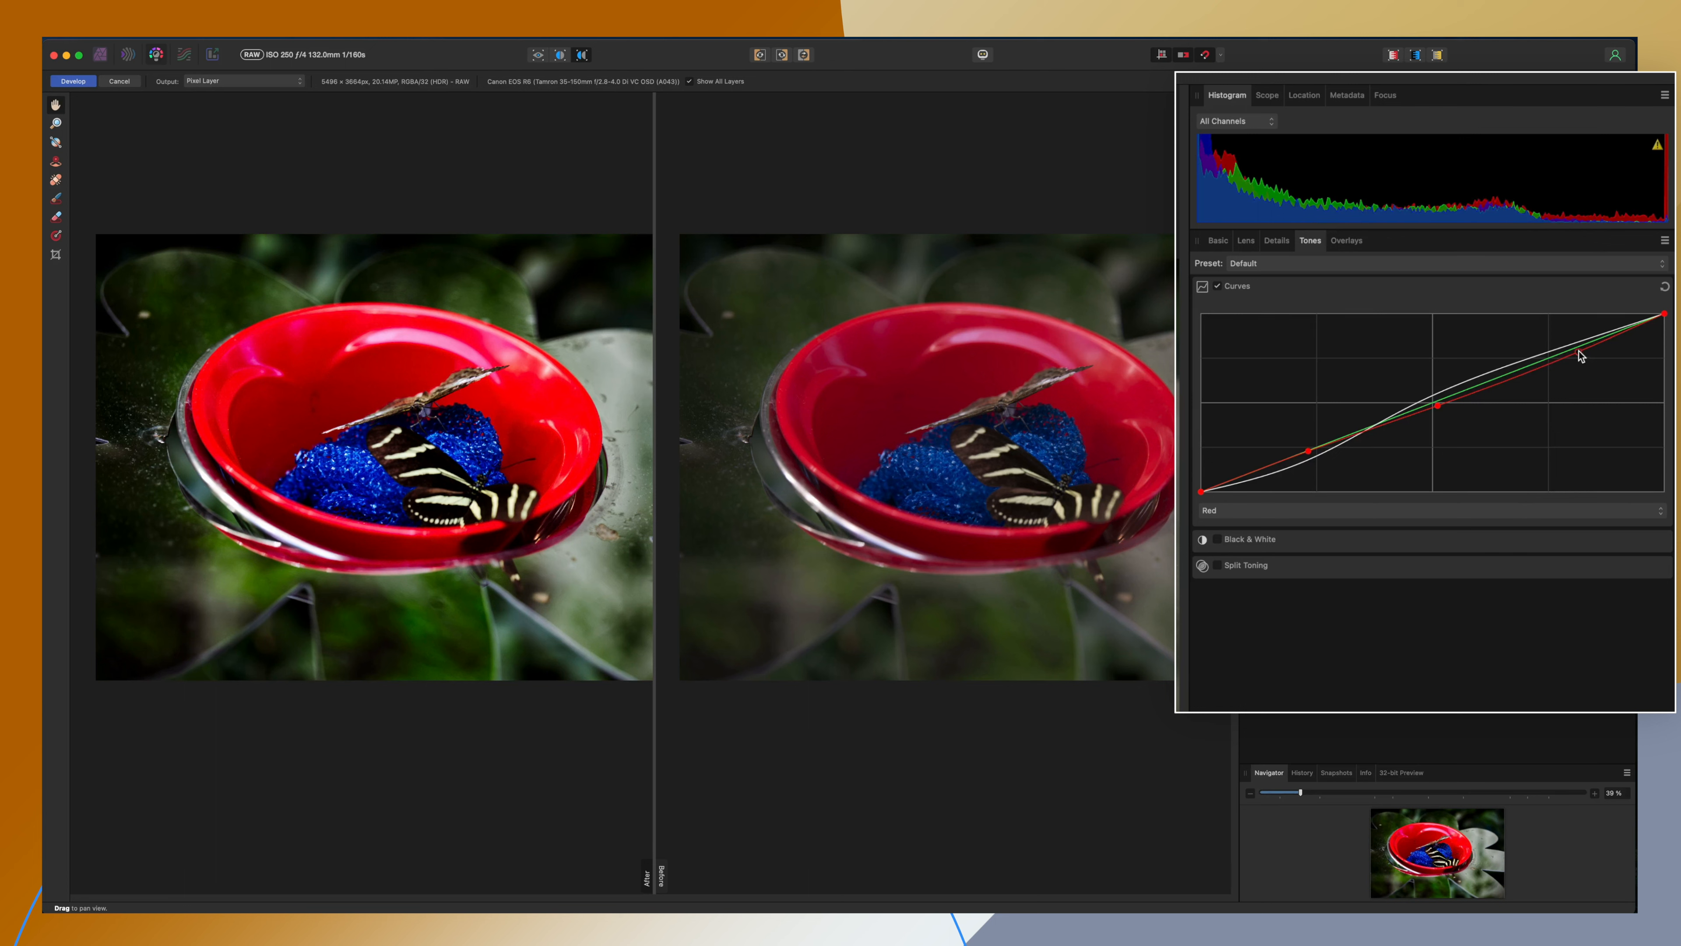
mouse_move(1577, 351)
left_mouse_down()
mouse_move(1622, 351)
mouse_move(1597, 329)
left_mouse_up()
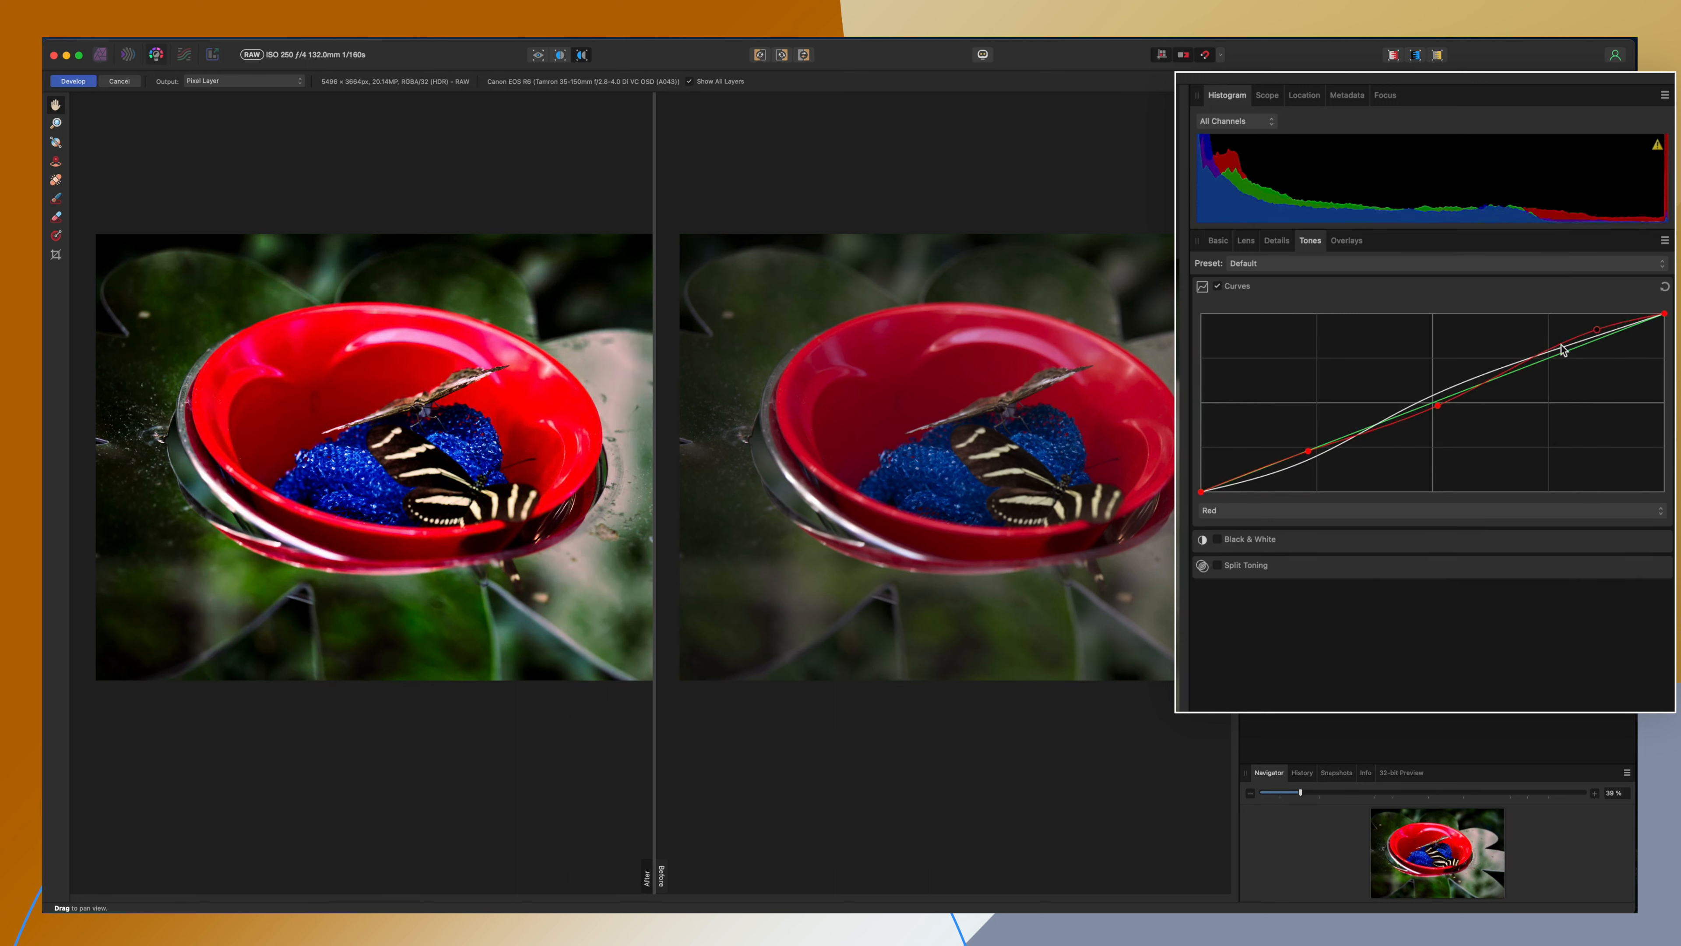
mouse_move(1599, 335)
left_mouse_down()
mouse_move(1620, 347)
mouse_move(1596, 347)
left_mouse_up()
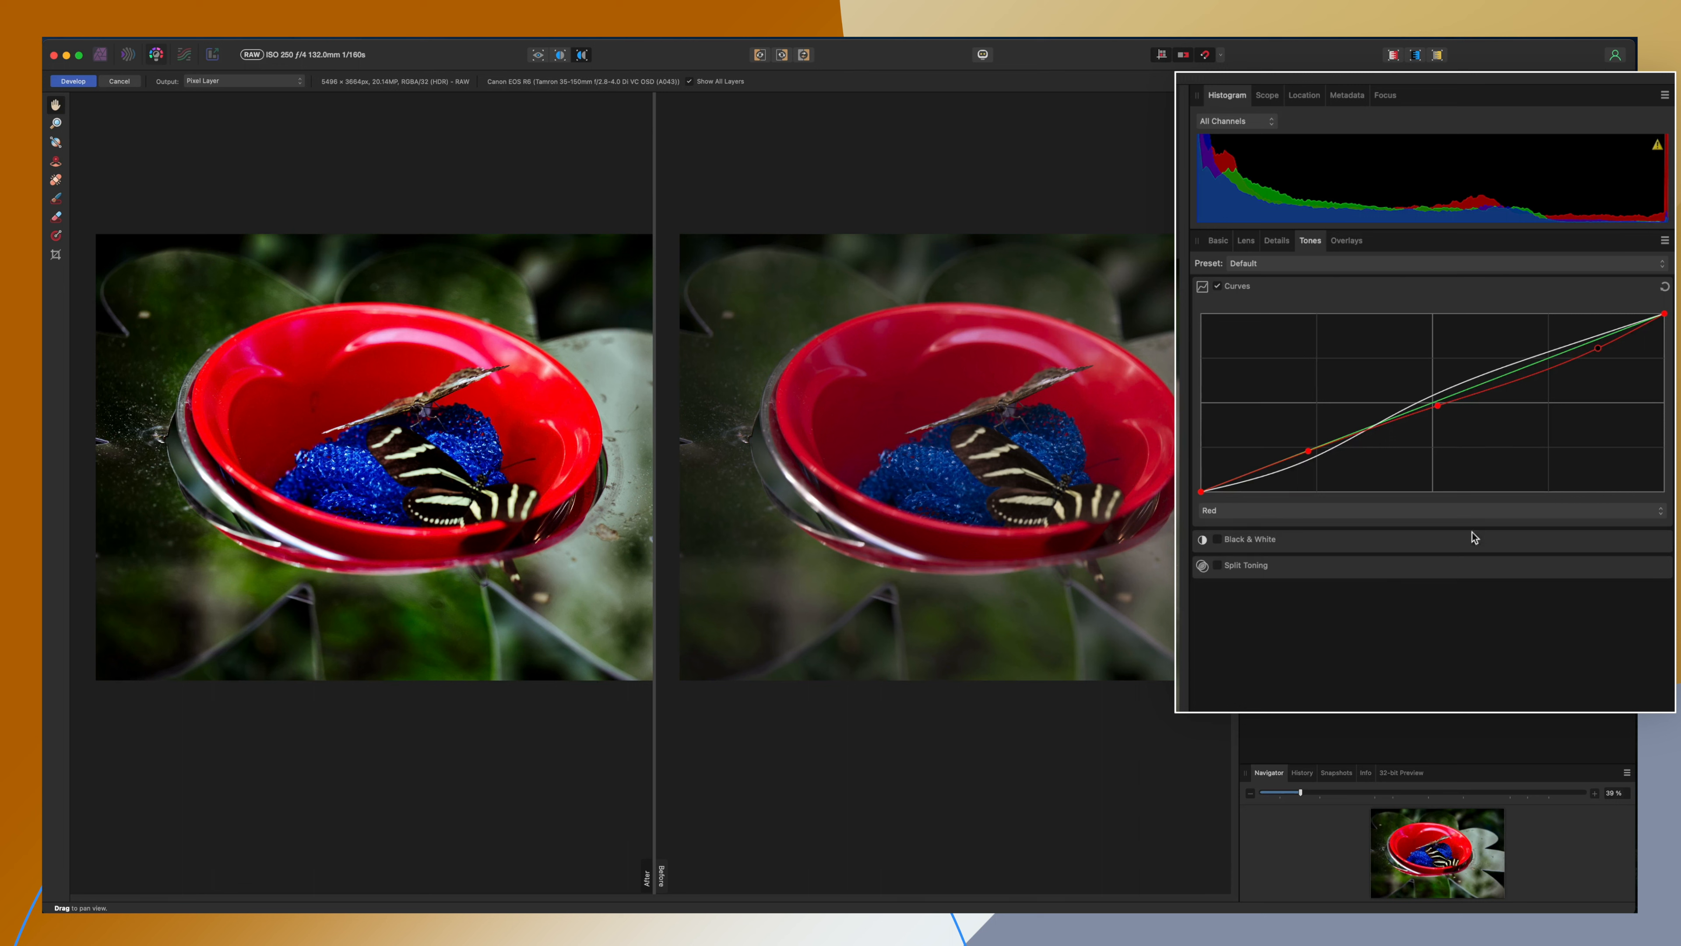
- Add a midpoint to the blue channel's curve and pull it slightly below the diagonal
left_click(1265, 514)
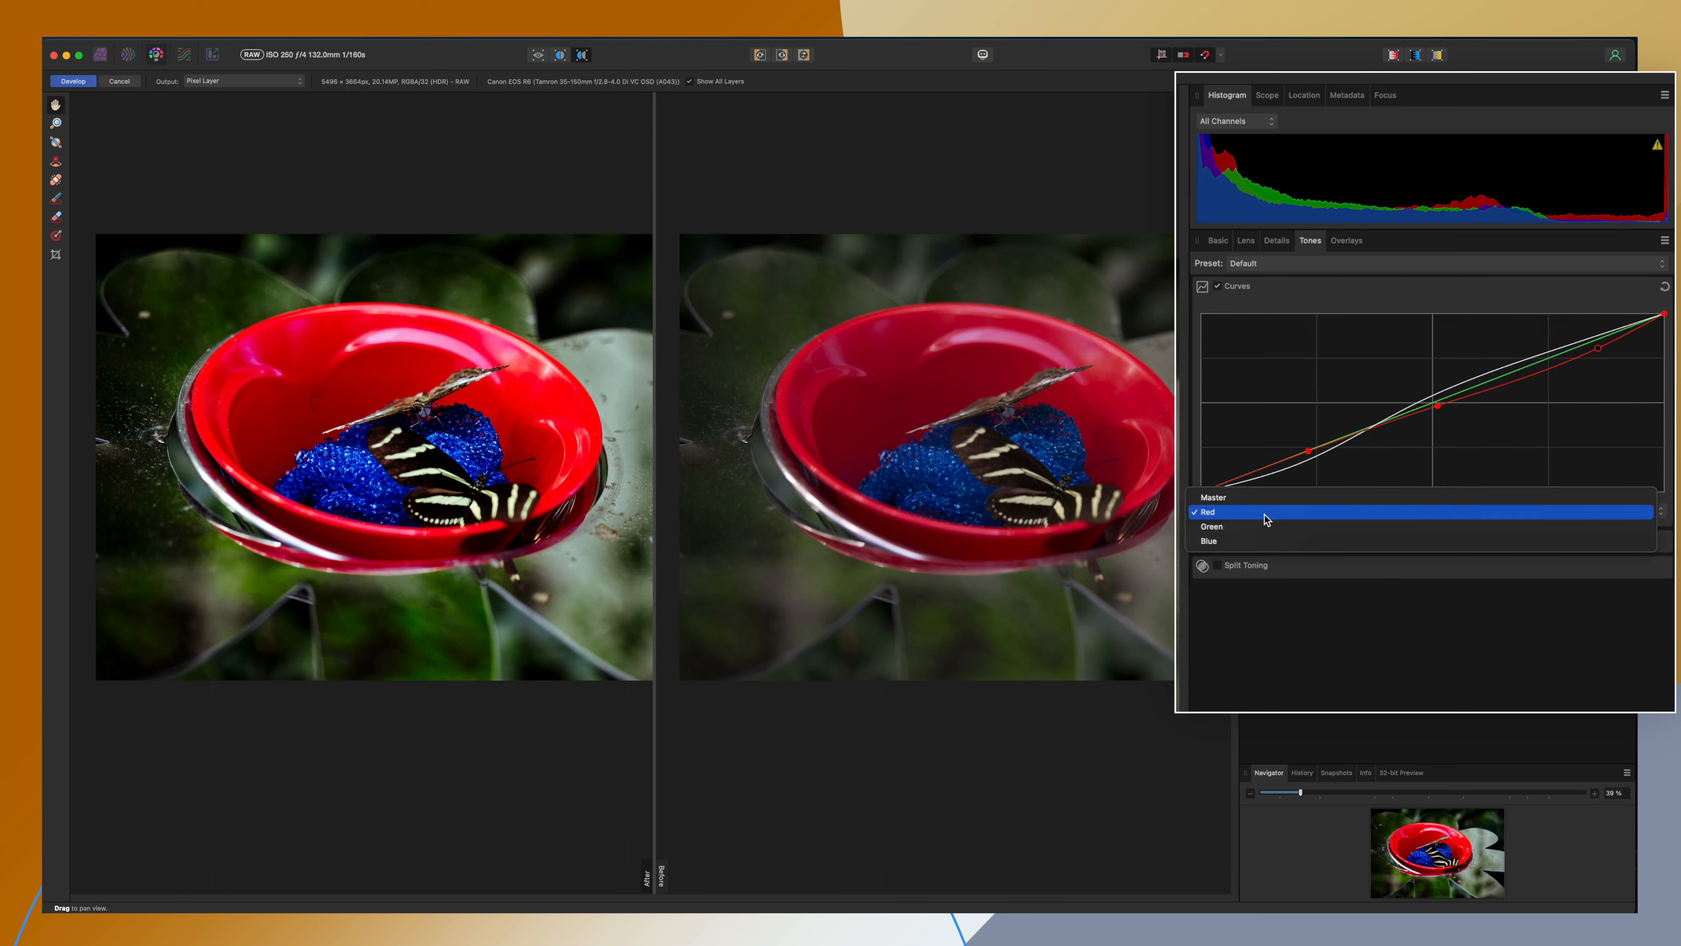
left_click(1222, 543)
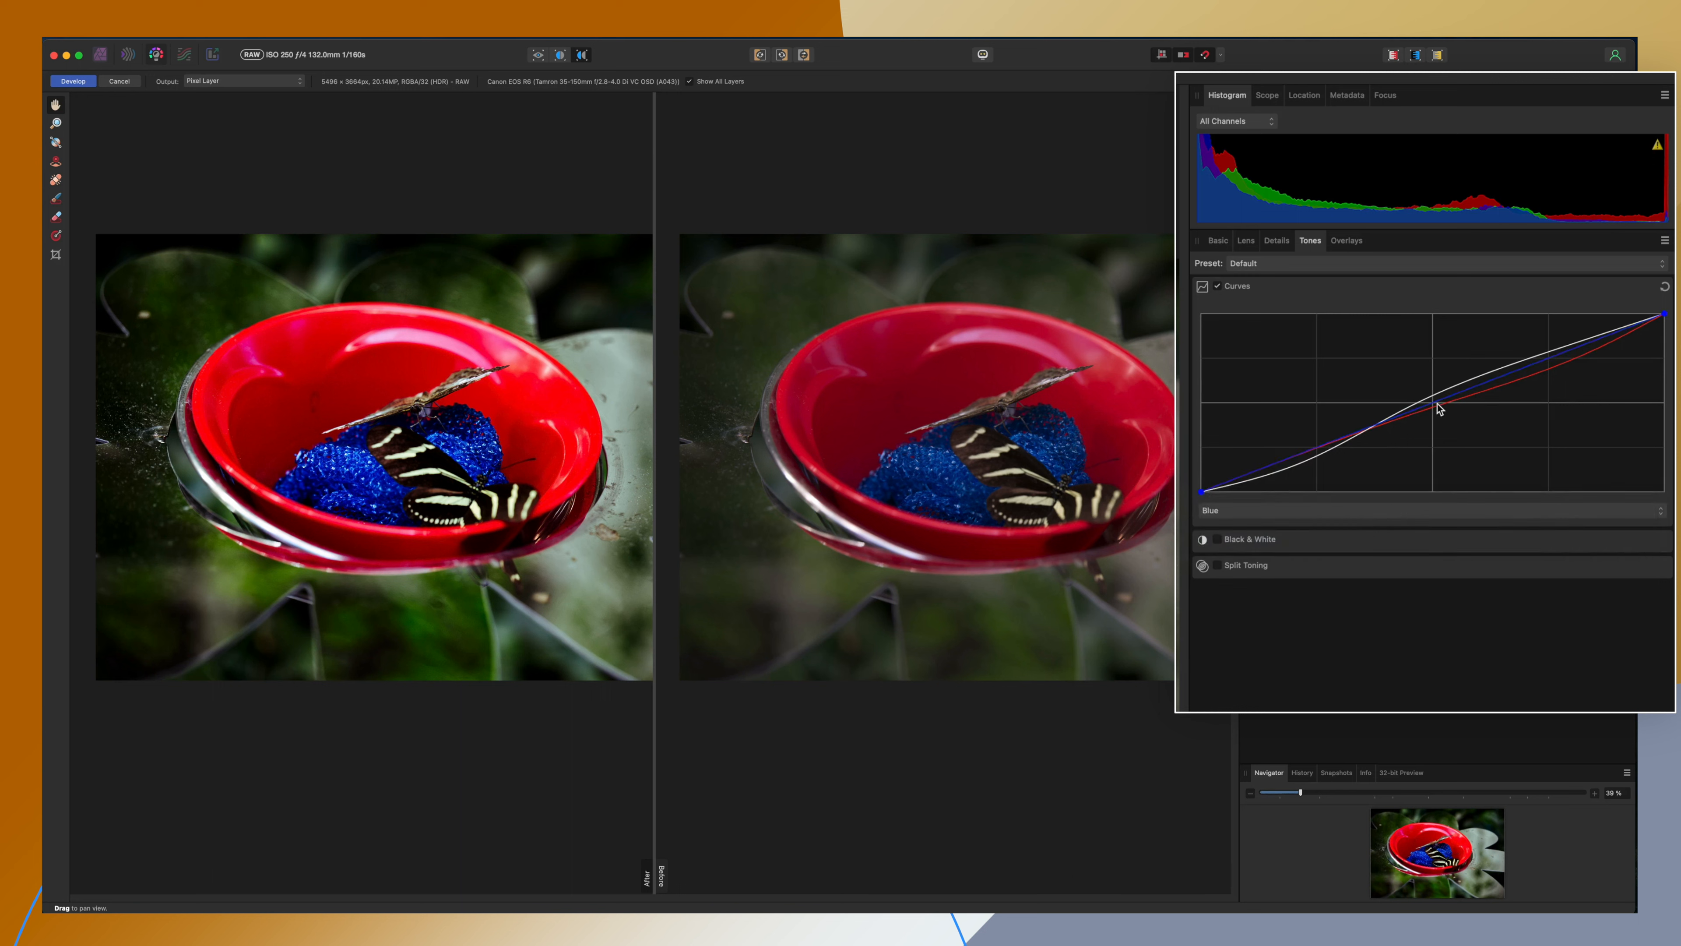
mouse_move(1432, 403)
left_mouse_down()
mouse_move(1450, 421)
mouse_move(1435, 399)
mouse_move(1459, 402)
left_mouse_up()
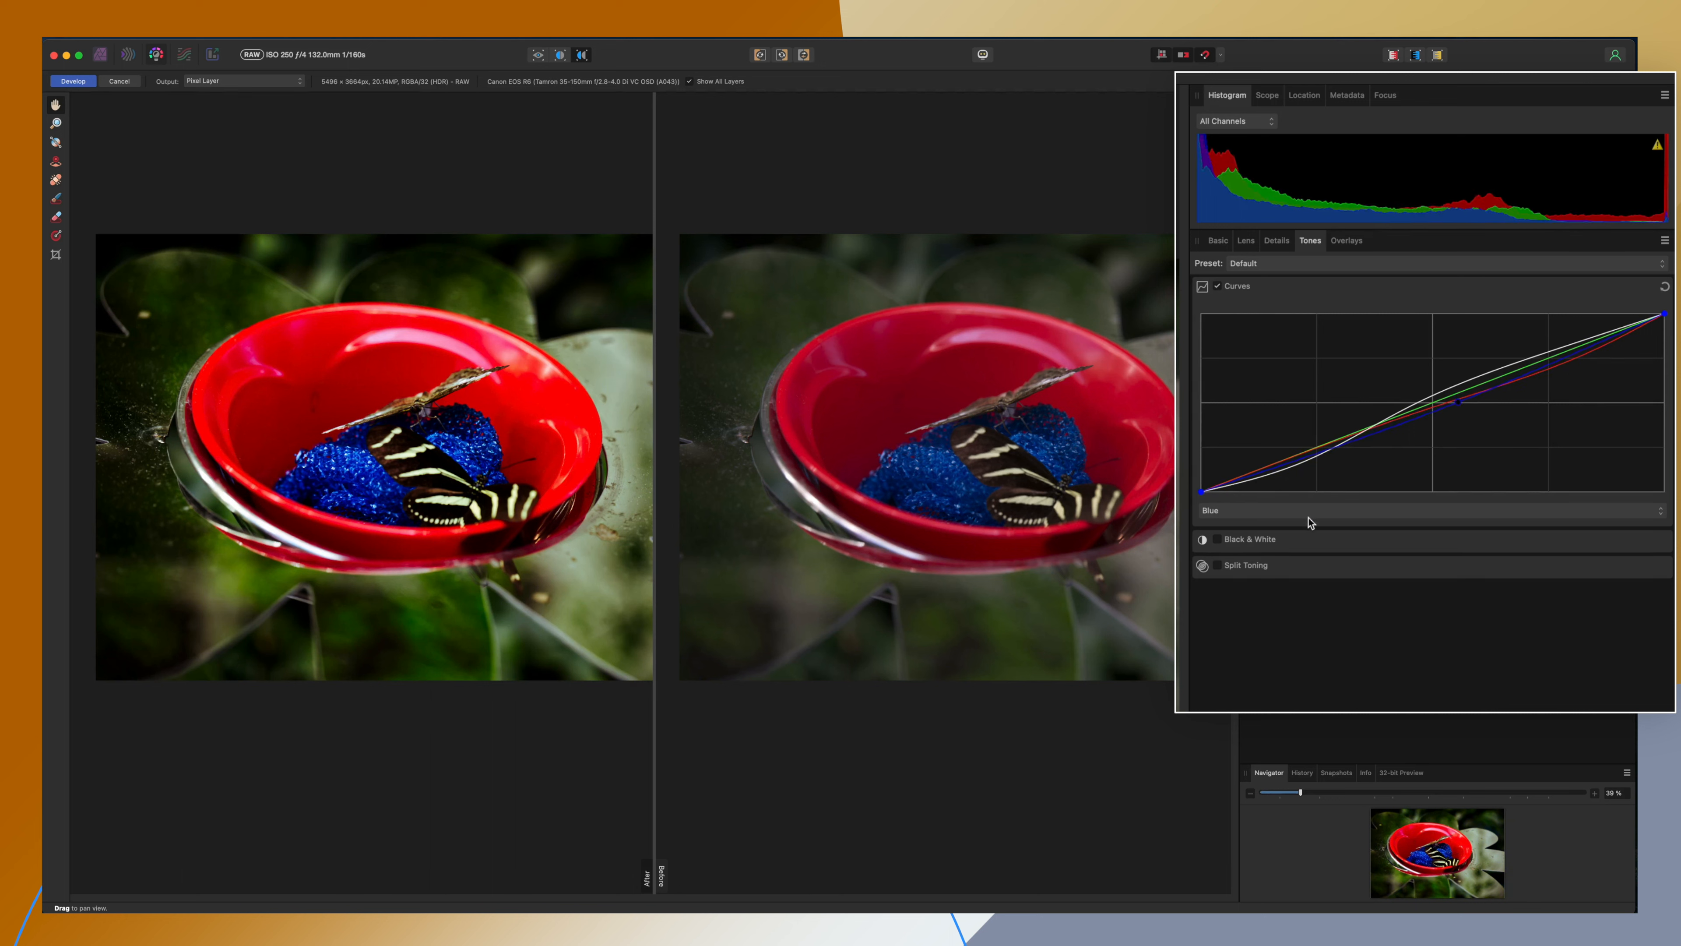
- Raise the midpoint of the green channel's curve slightly and compare the photo with Curves off and on
left_click(1230, 514)
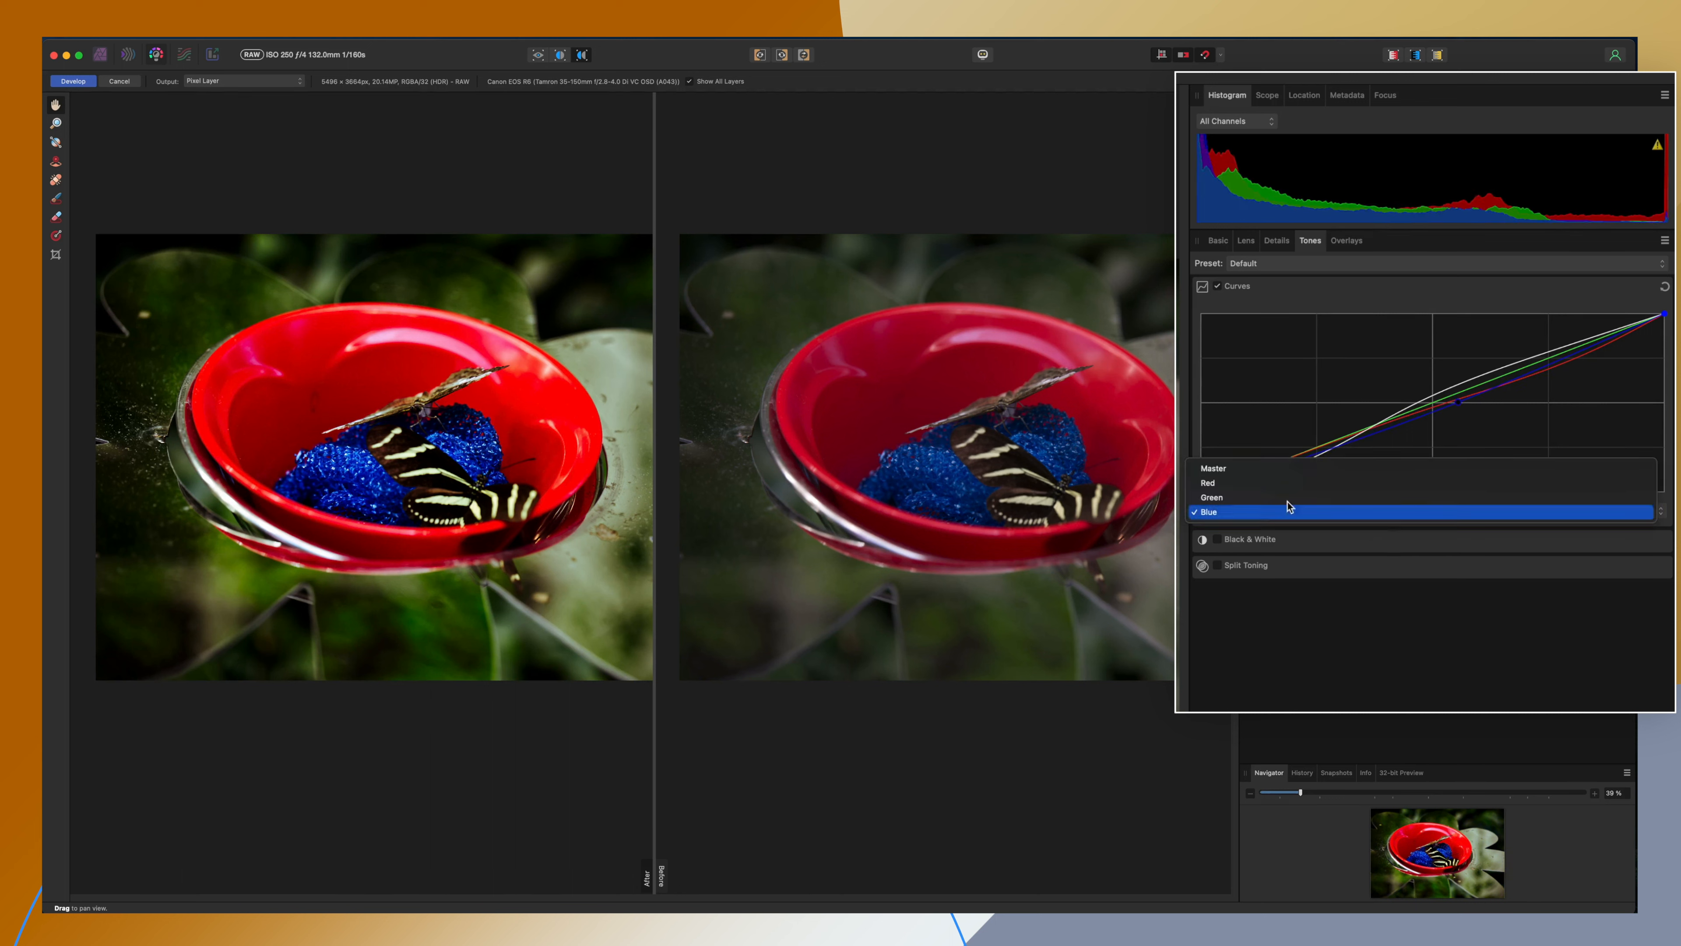
left_click(1239, 498)
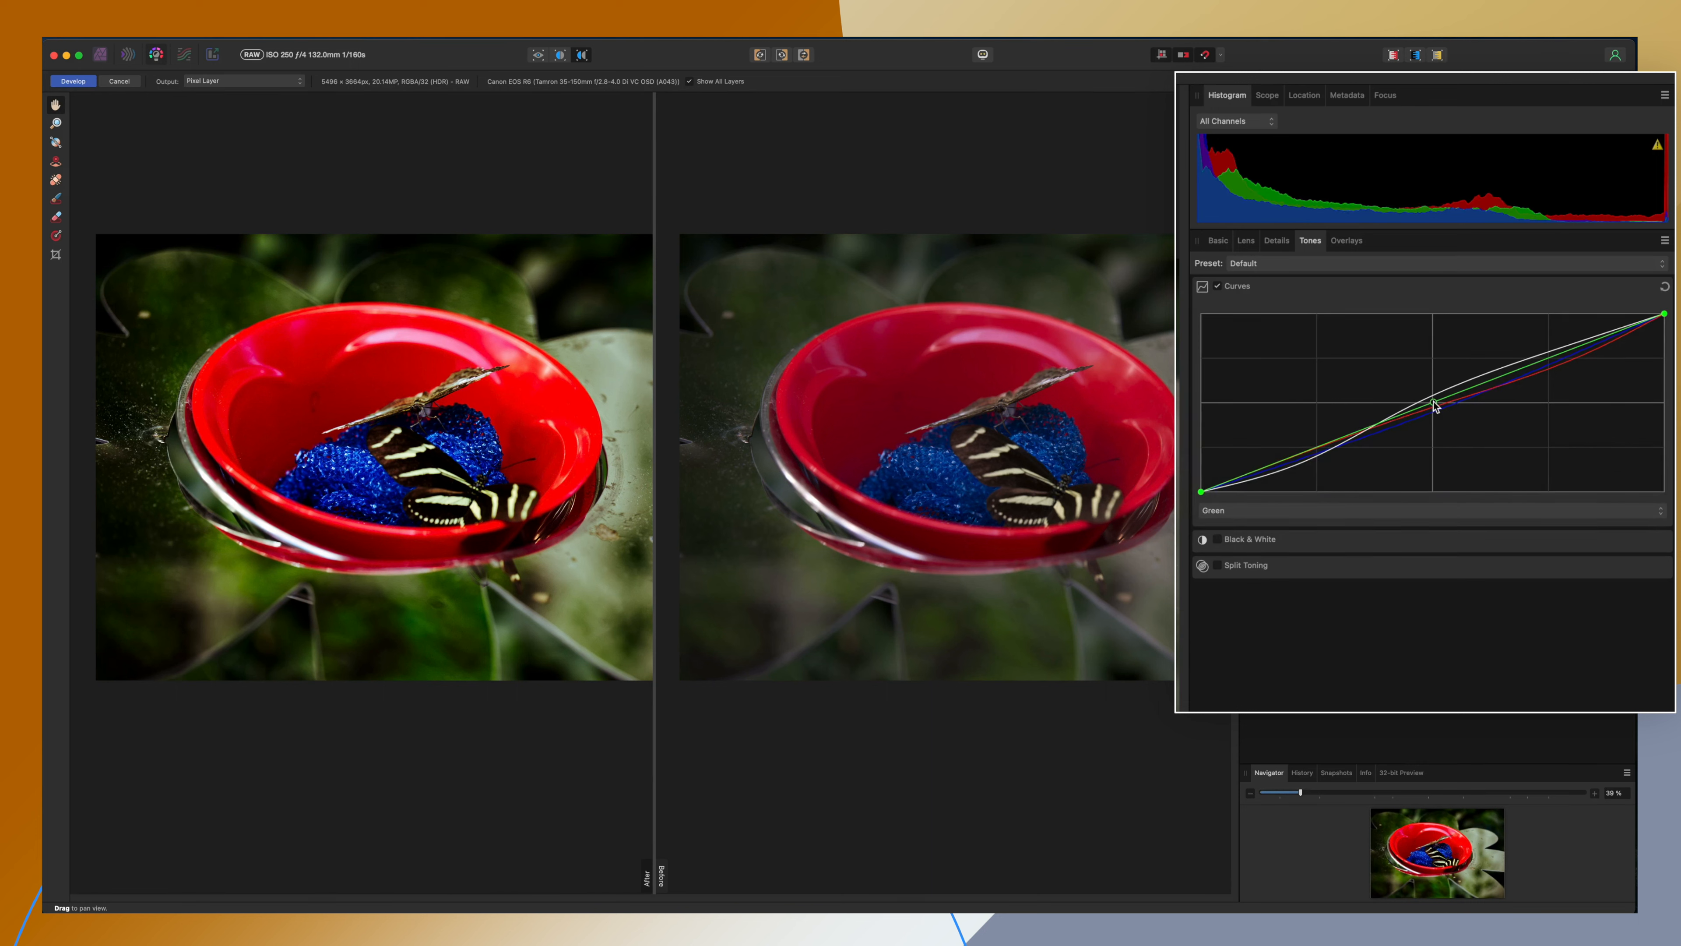
left_click_drag(1433, 400, 1431, 400)
left_click(1218, 287)
left_click(1218, 287)
left_click(1217, 287)
left_click(1217, 286)
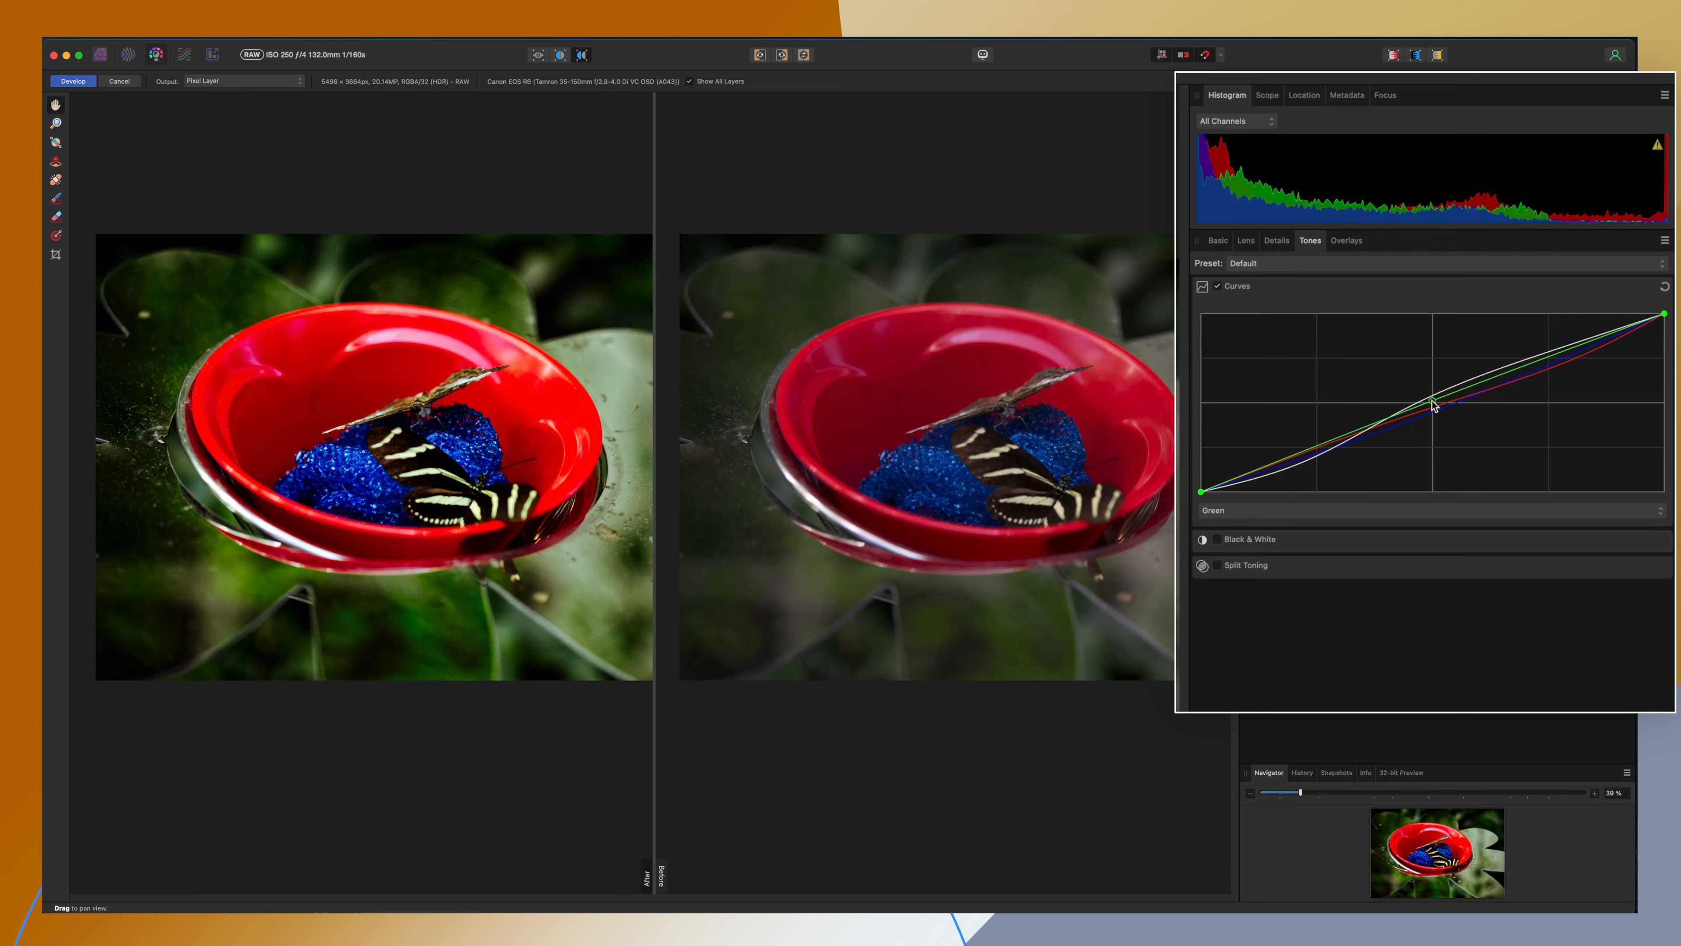
- Remove the added points from the green, blue and red channel curves and switch Curves off
left_click_drag(1432, 399, 1434, 406)
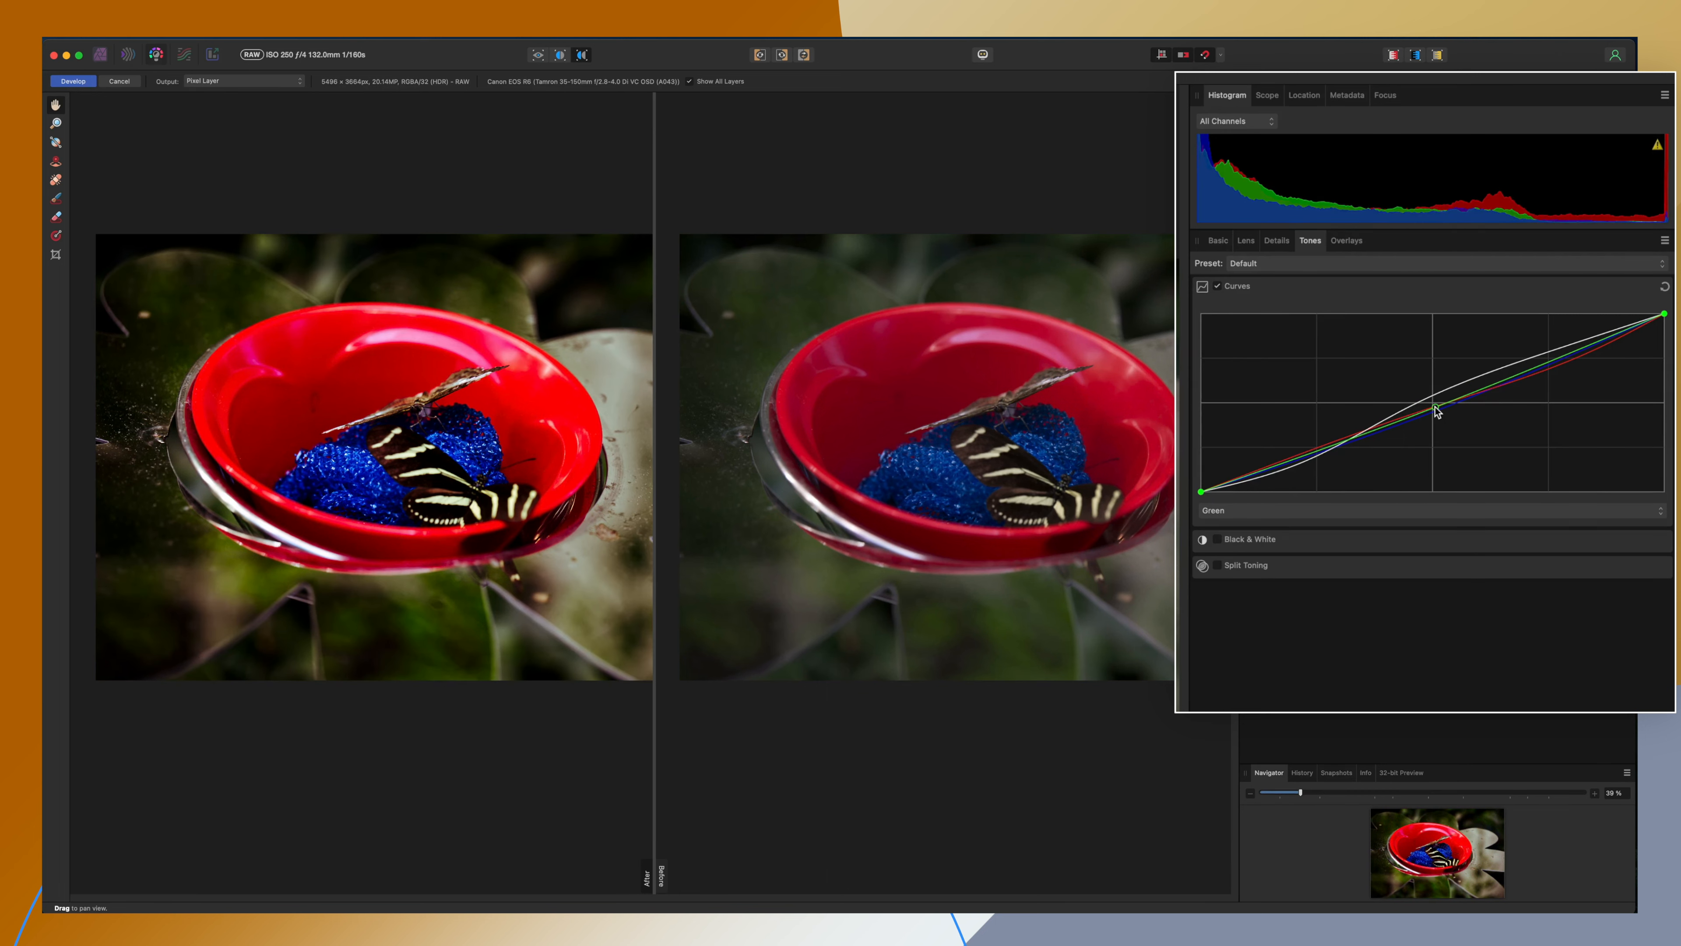
key("super+z")
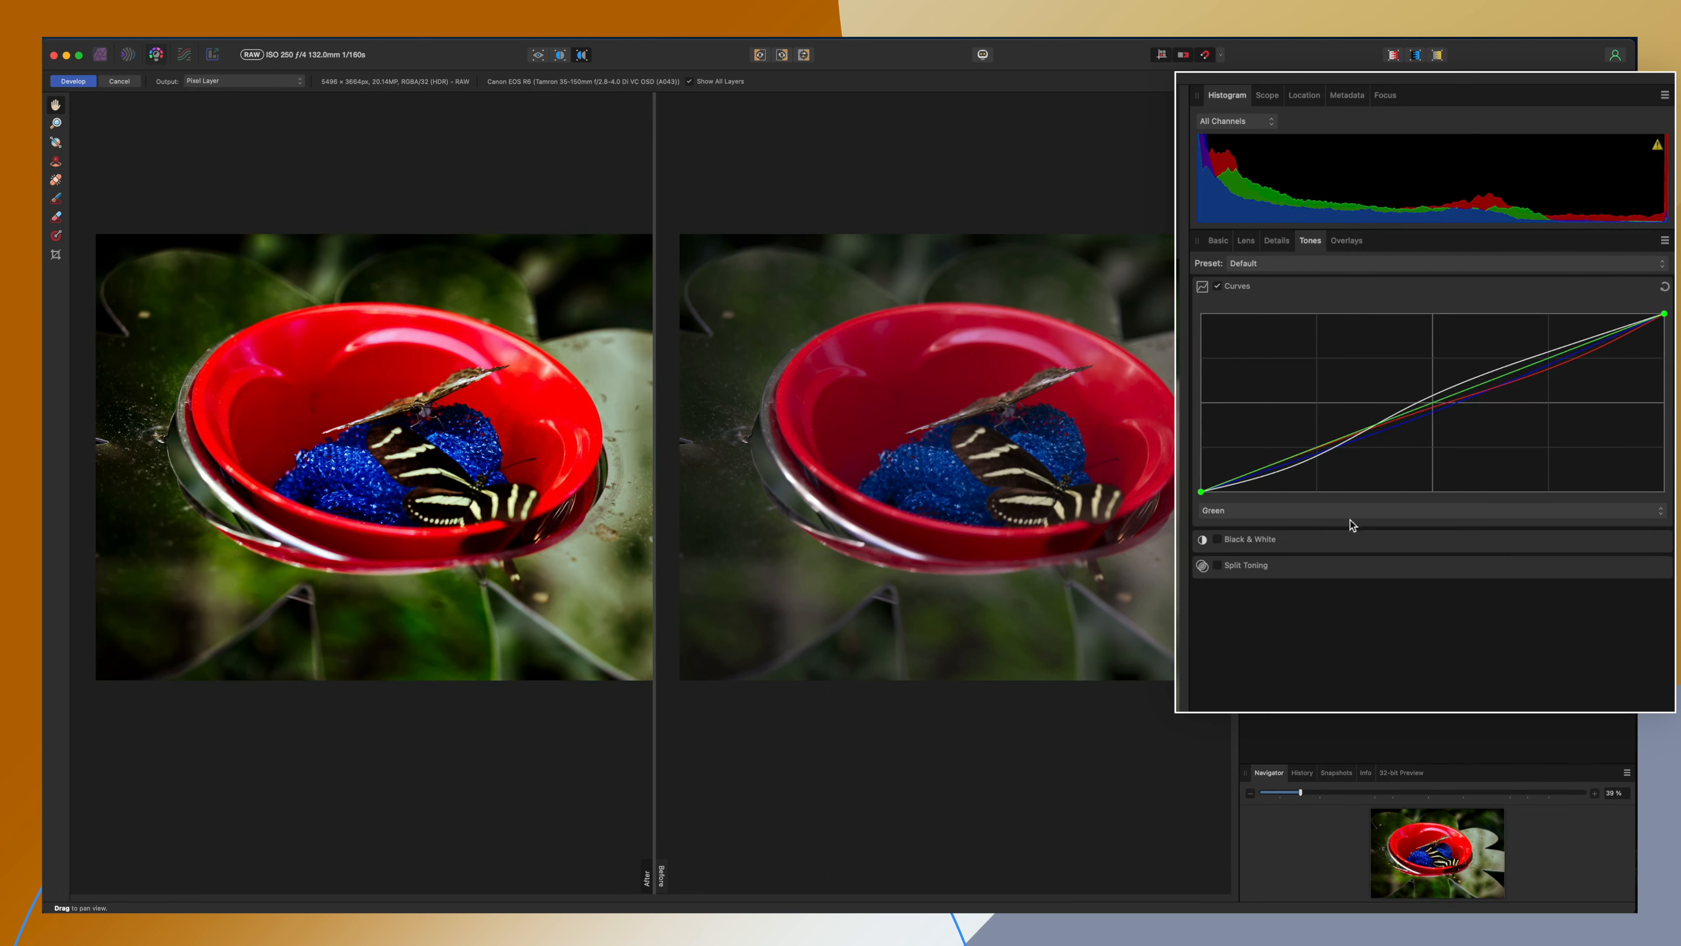
left_click(1315, 513)
left_click(1294, 526)
key("super+z")
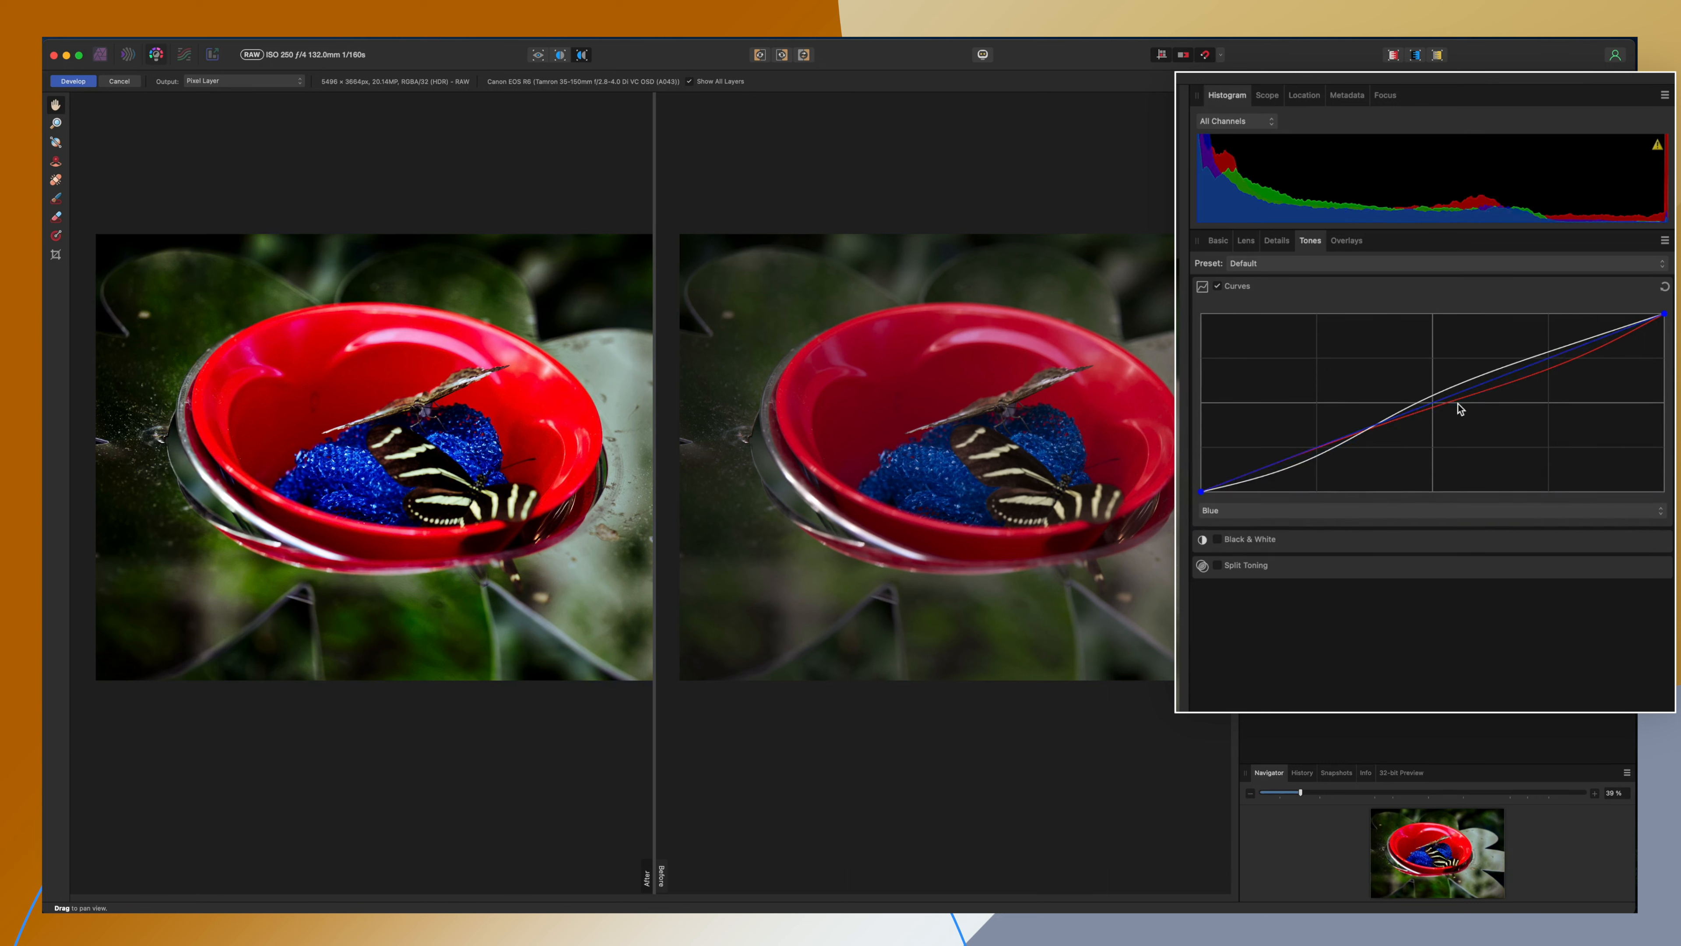
left_click(1325, 508)
left_click(1285, 483)
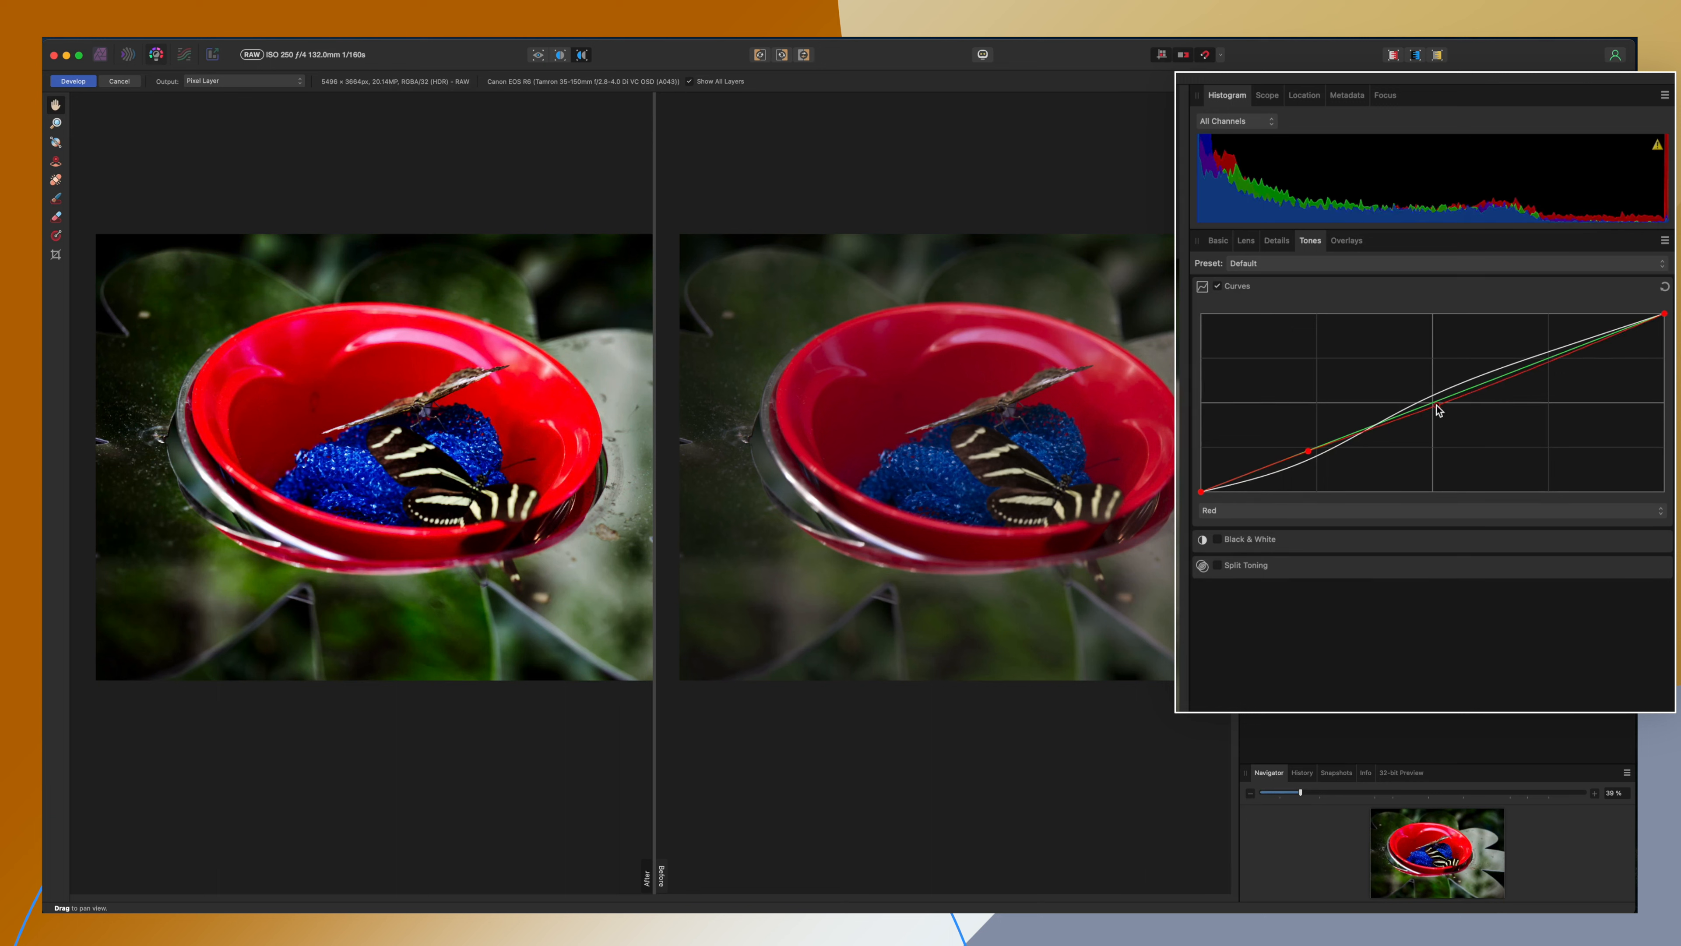
left_click_drag(1307, 454, 1307, 451)
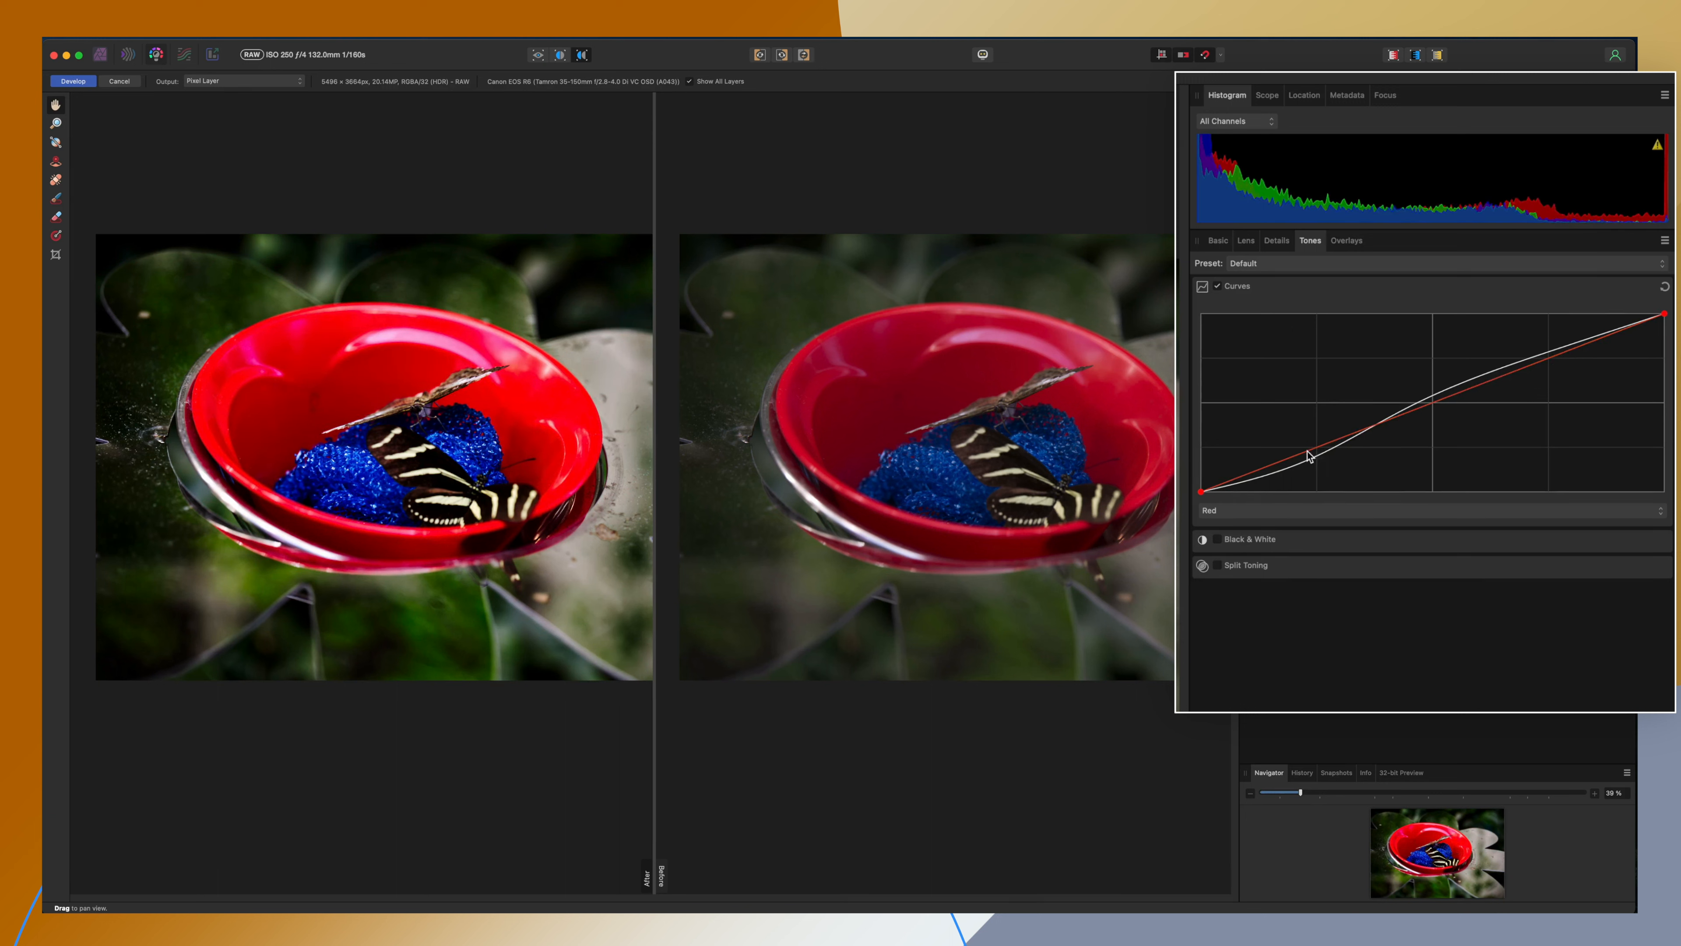
left_click(1273, 511)
left_click(1244, 496)
left_click(1217, 286)
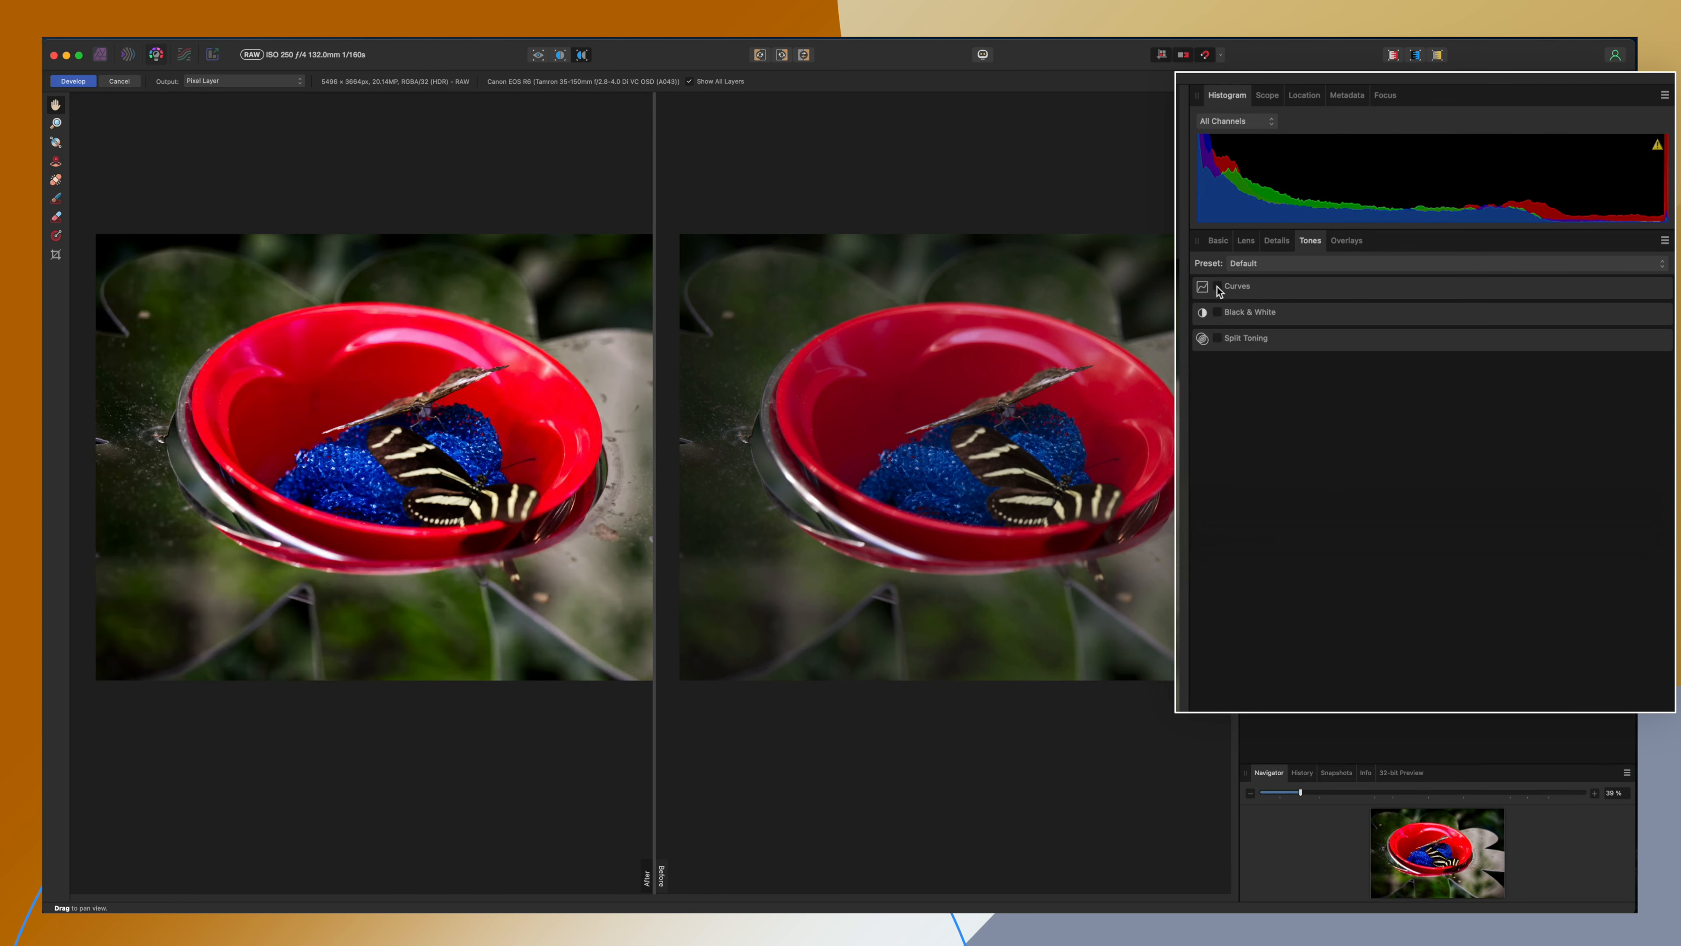
- Try a Black & White conversion with red at 110 % and green at -200 %, and switch it off
left_click(1218, 312)
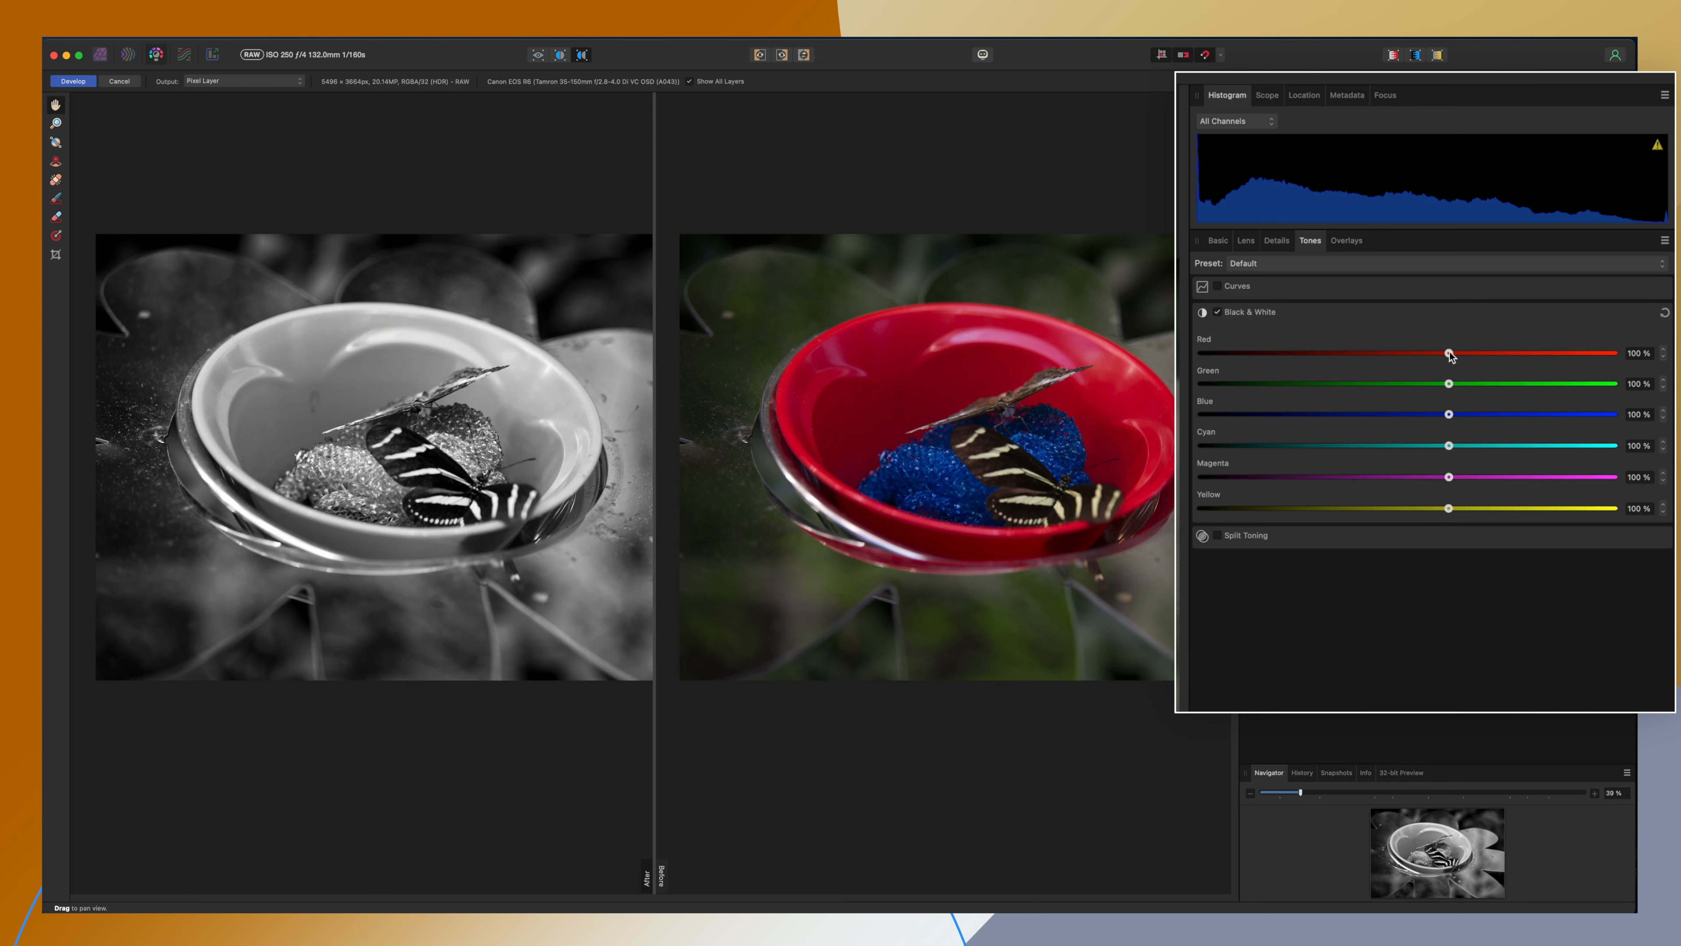
left_click_drag(1448, 351, 1456, 396)
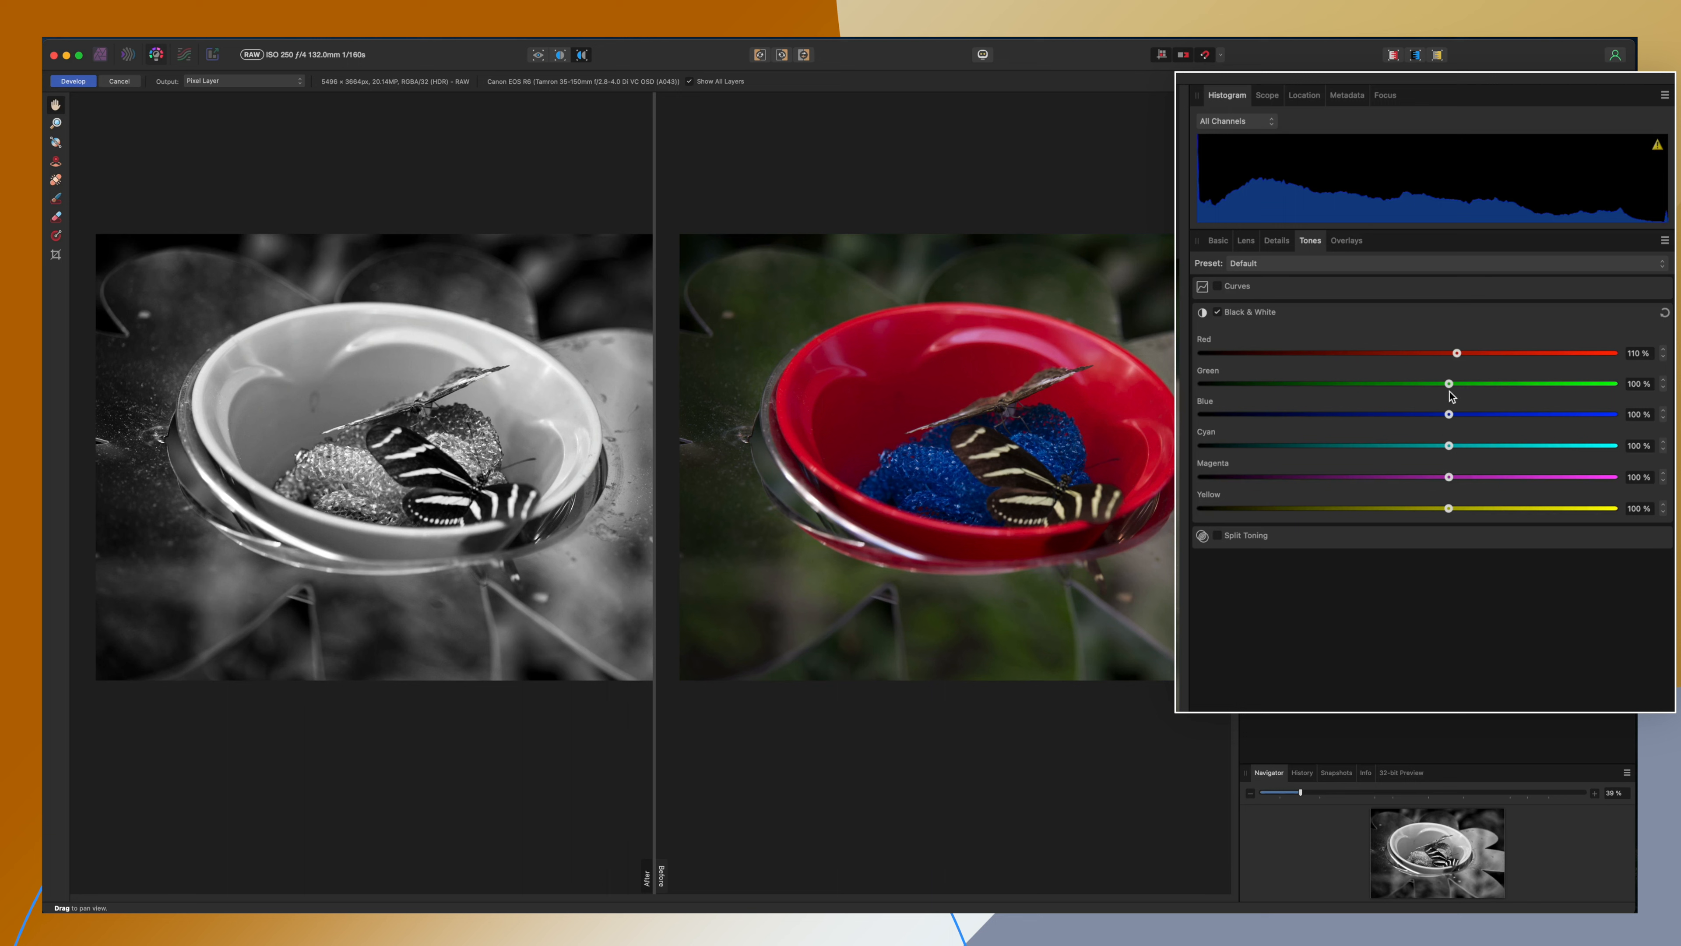
left_click_drag(1448, 388, 1199, 412)
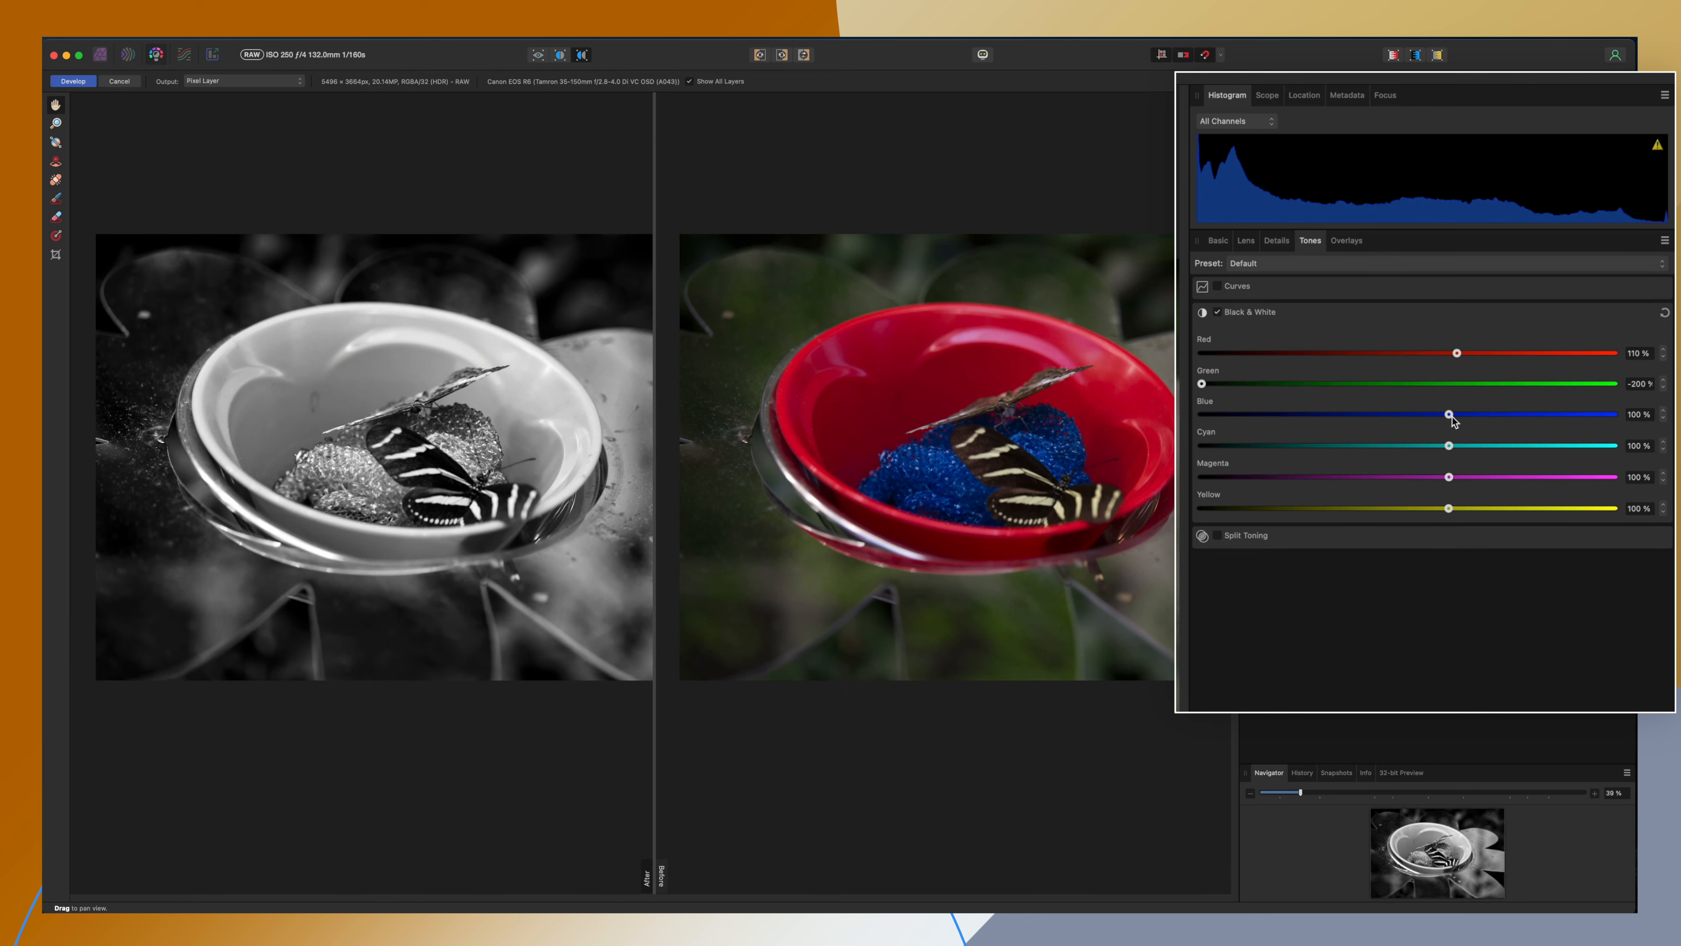
mouse_move(1449, 413)
left_mouse_down()
mouse_move(1285, 438)
mouse_move(1541, 435)
mouse_move(1451, 438)
left_mouse_up()
left_click(1218, 311)
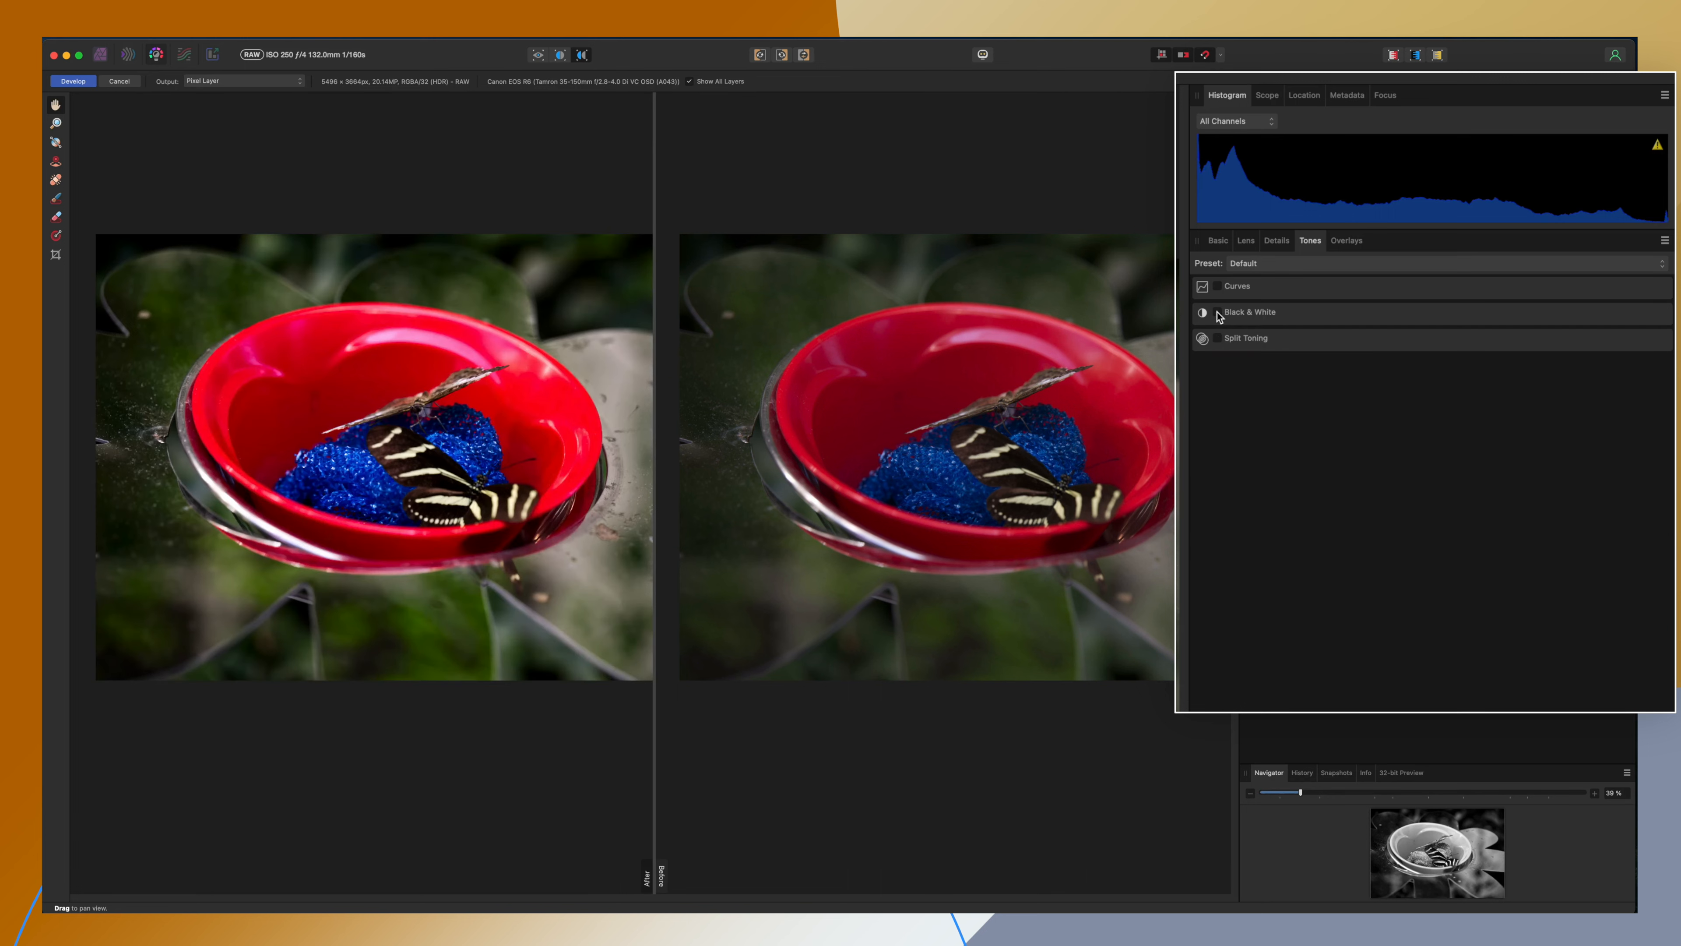
- Try Split Toning with different highlight hues and a highlights saturation of 67 %, reset both to 0, and switch it off
left_click(1218, 339)
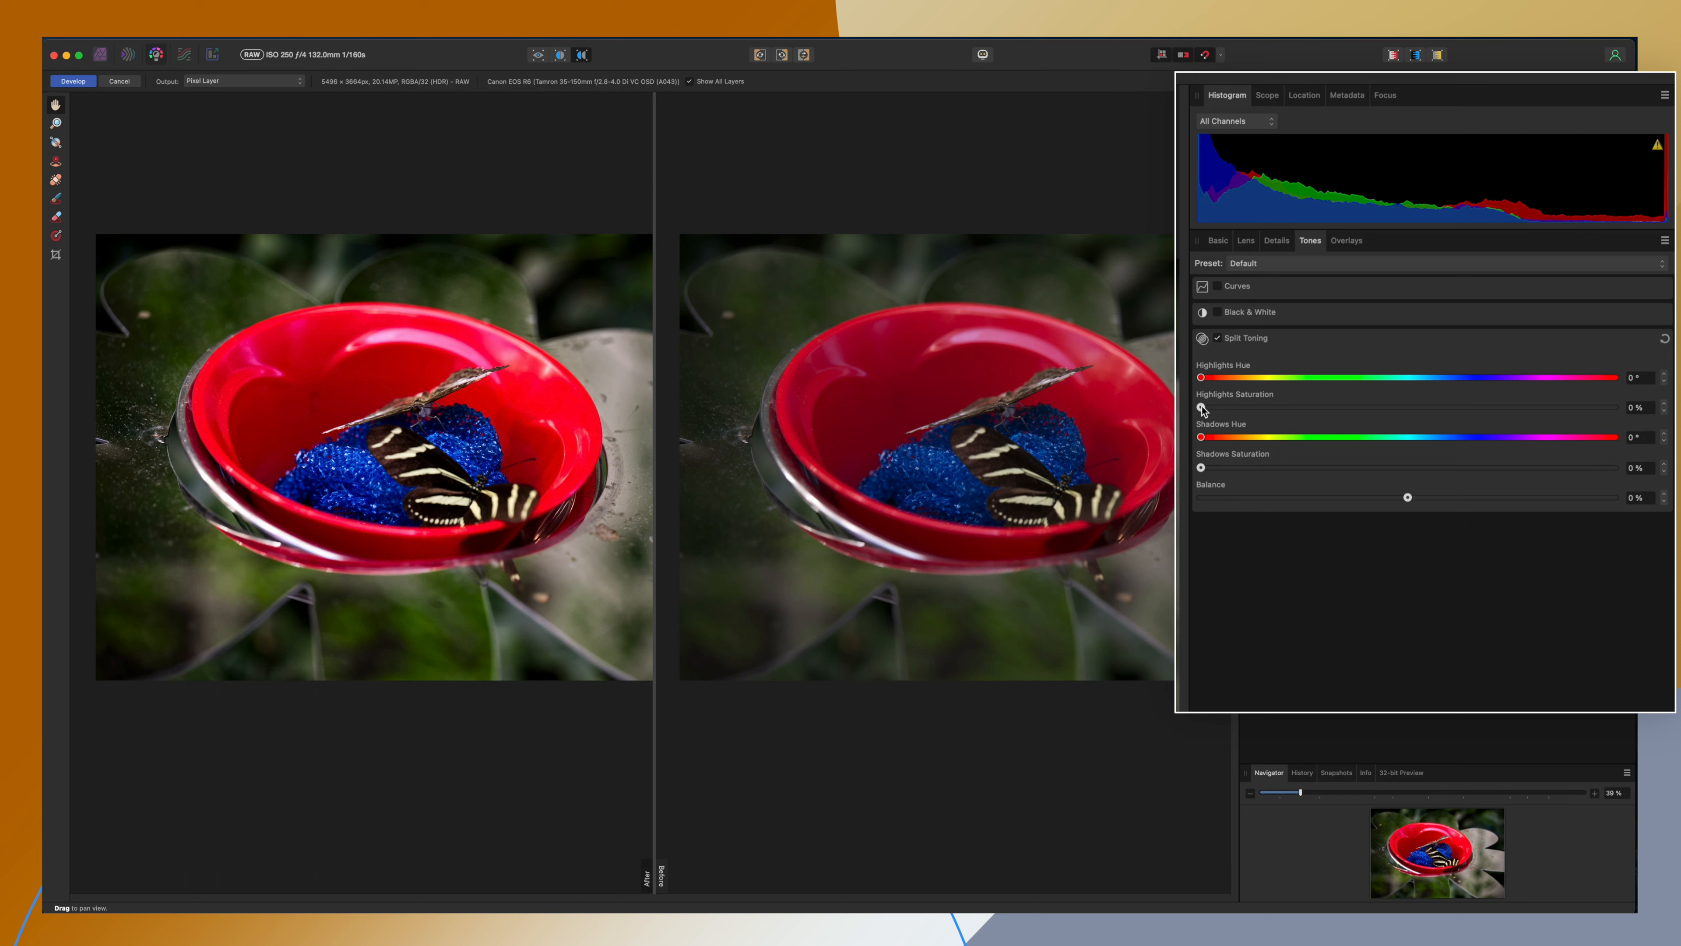
left_click_drag(1201, 378, 1361, 378)
left_click_drag(1201, 407, 1478, 406)
left_click_drag(1360, 377, 1186, 411)
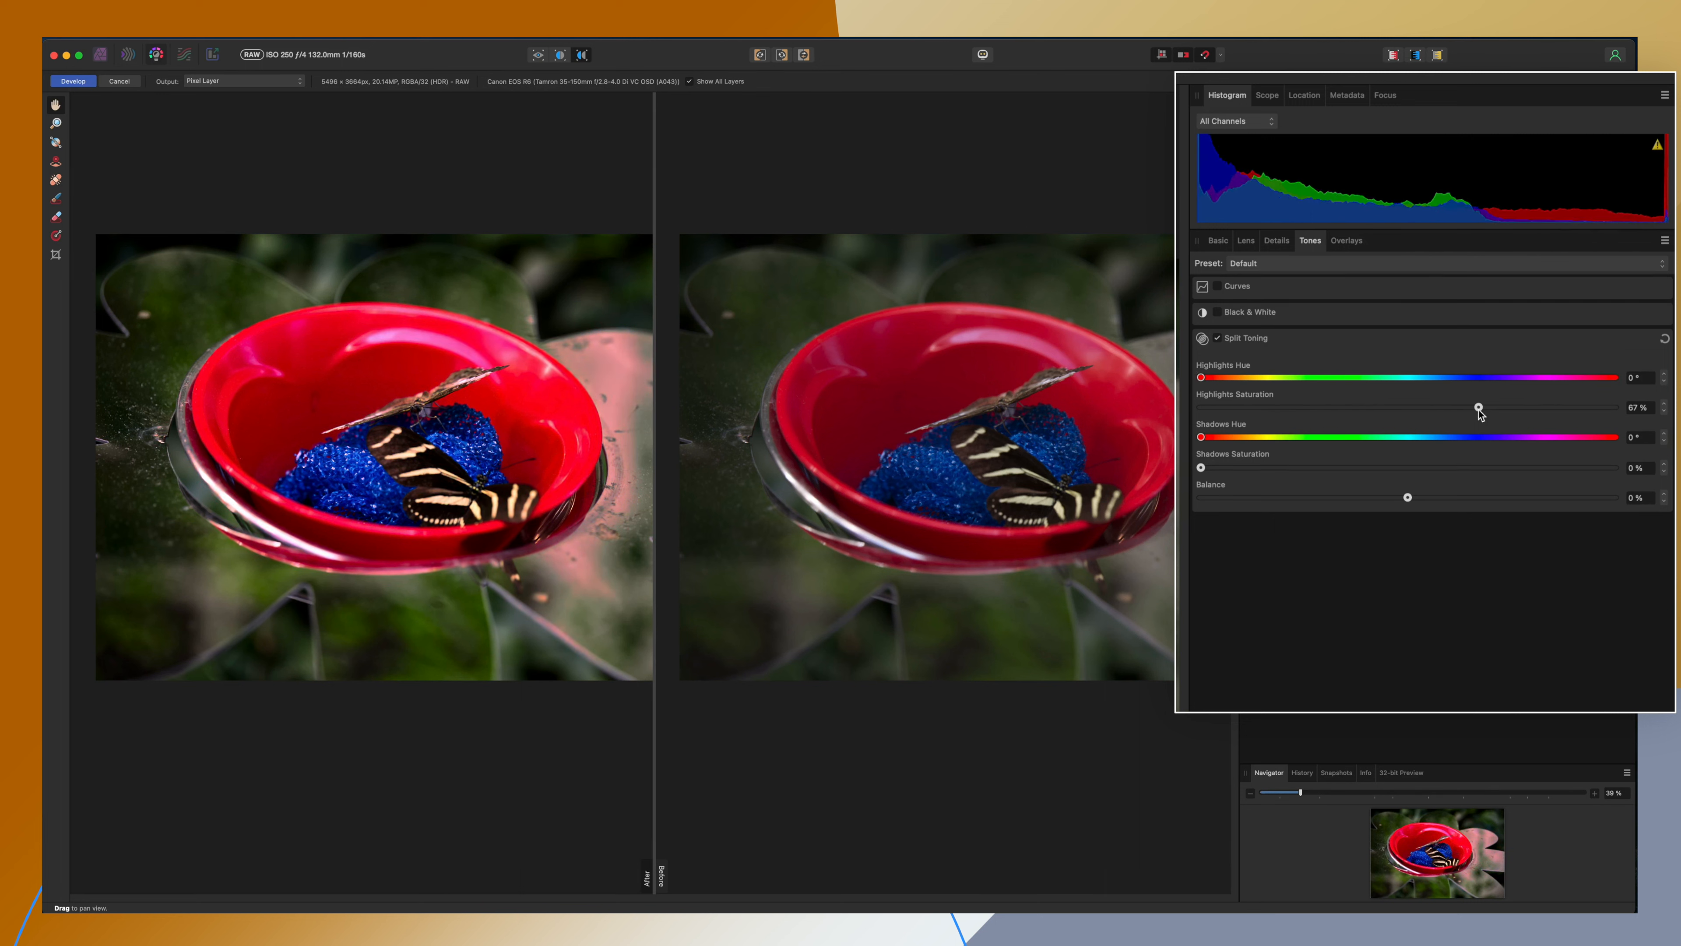
left_click_drag(1477, 407, 1201, 407)
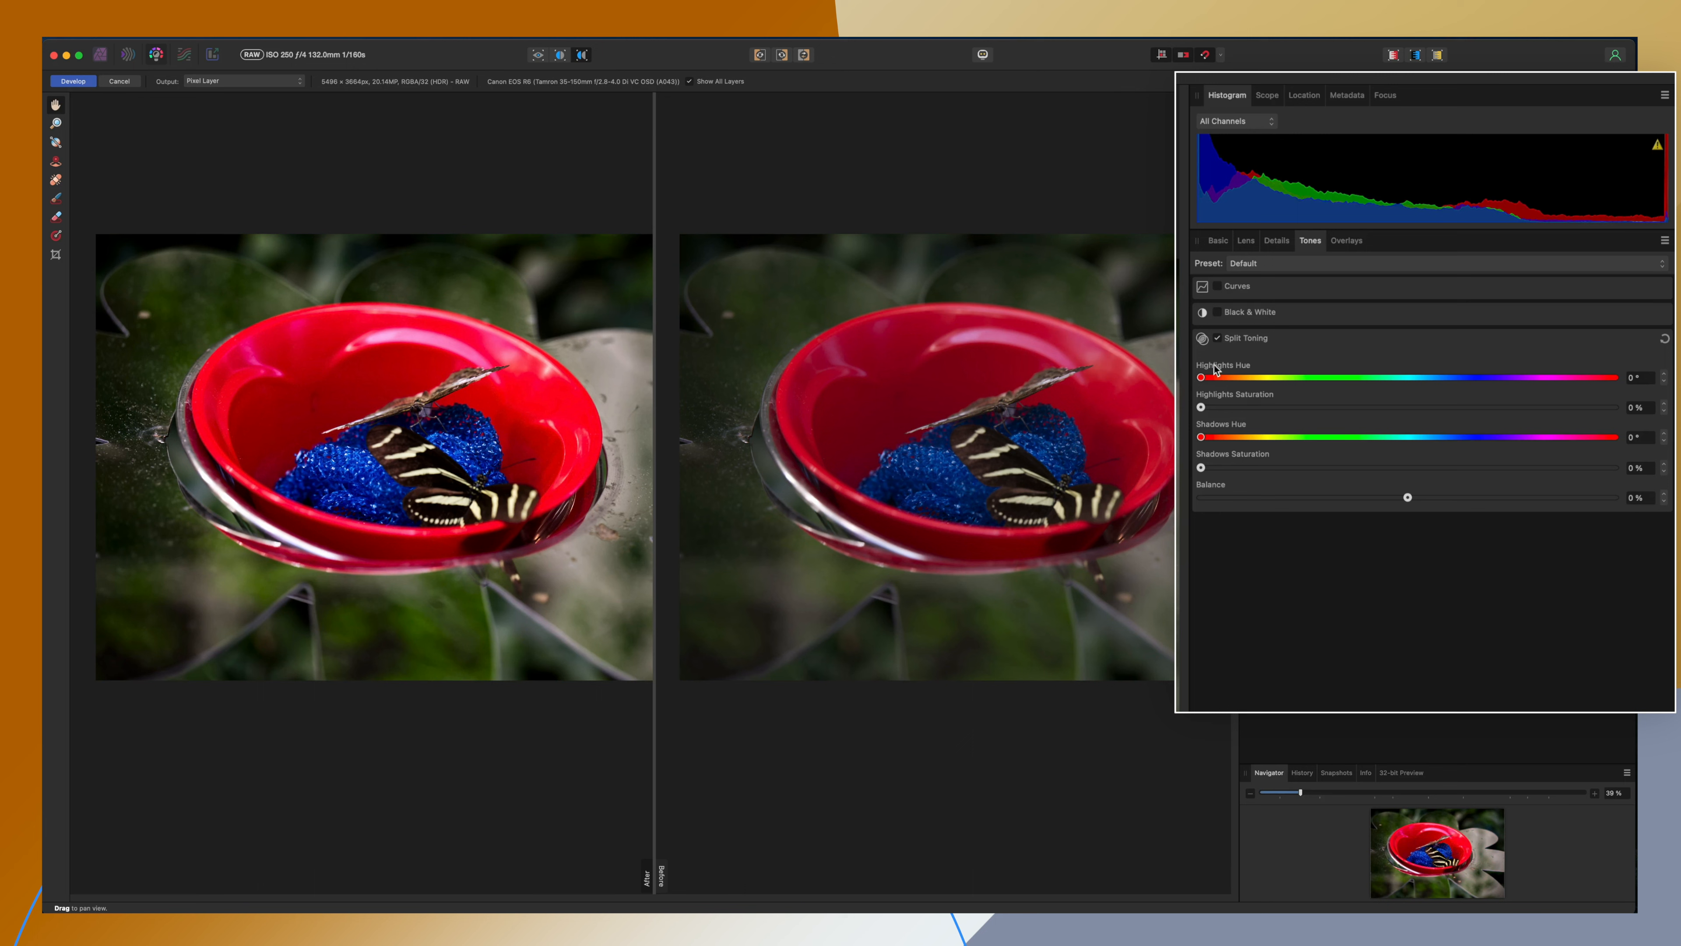
left_click(1218, 338)
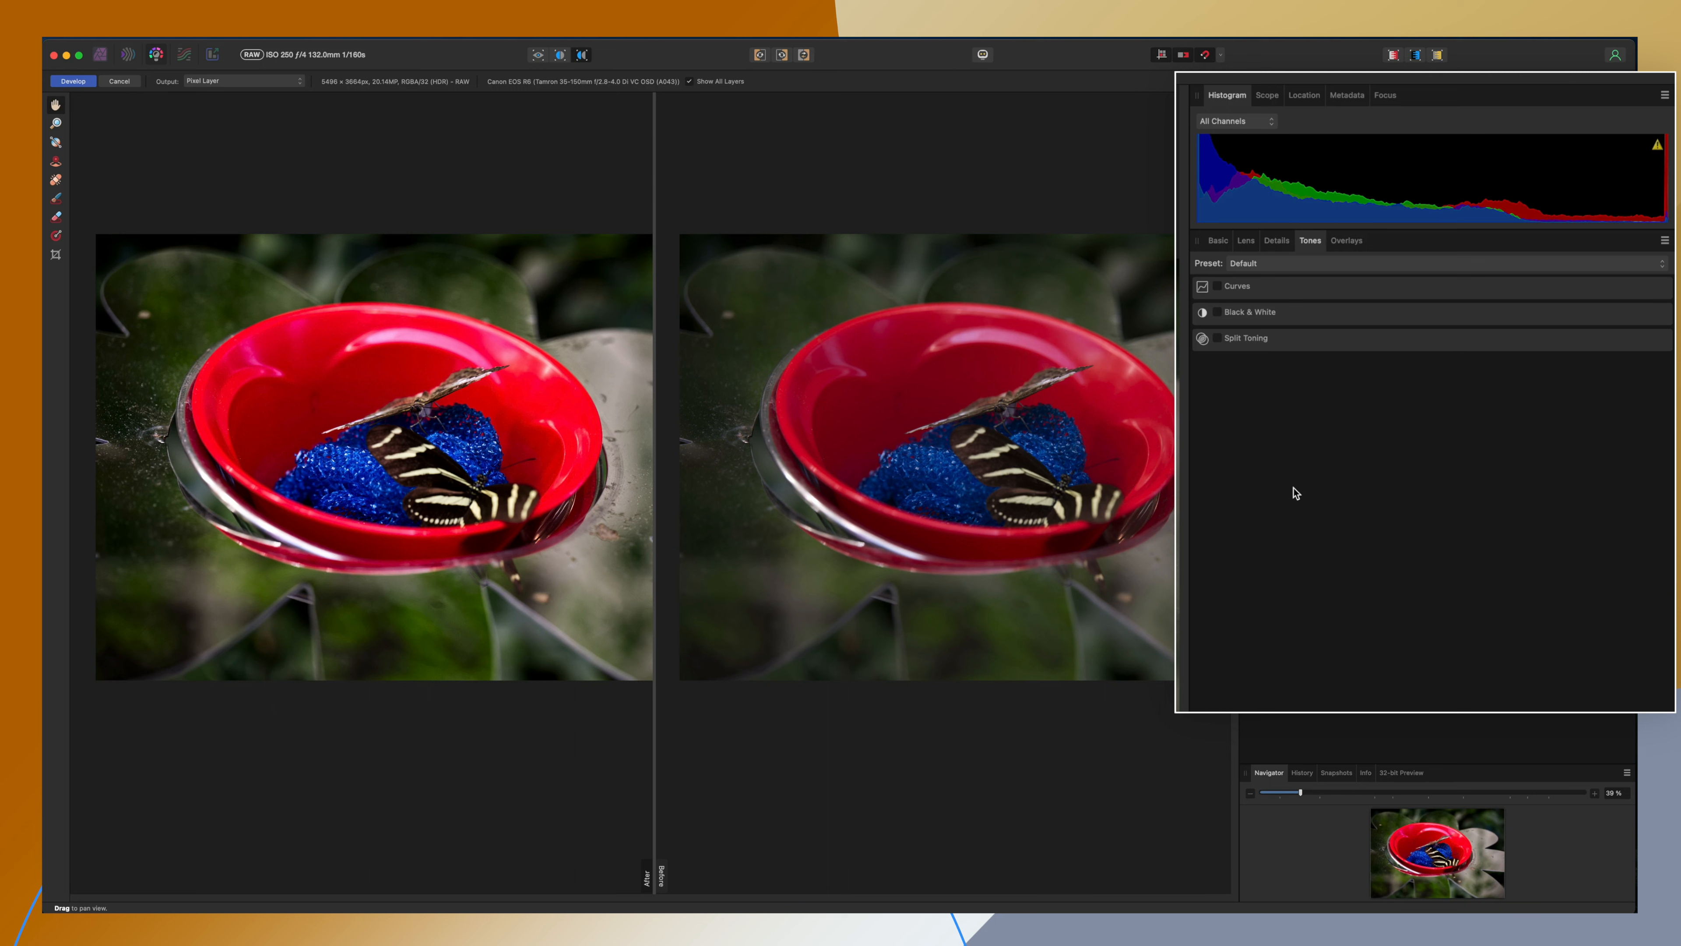
- Add a brush overlay to the photo and open the Basic adjustments for it
left_click(1346, 240)
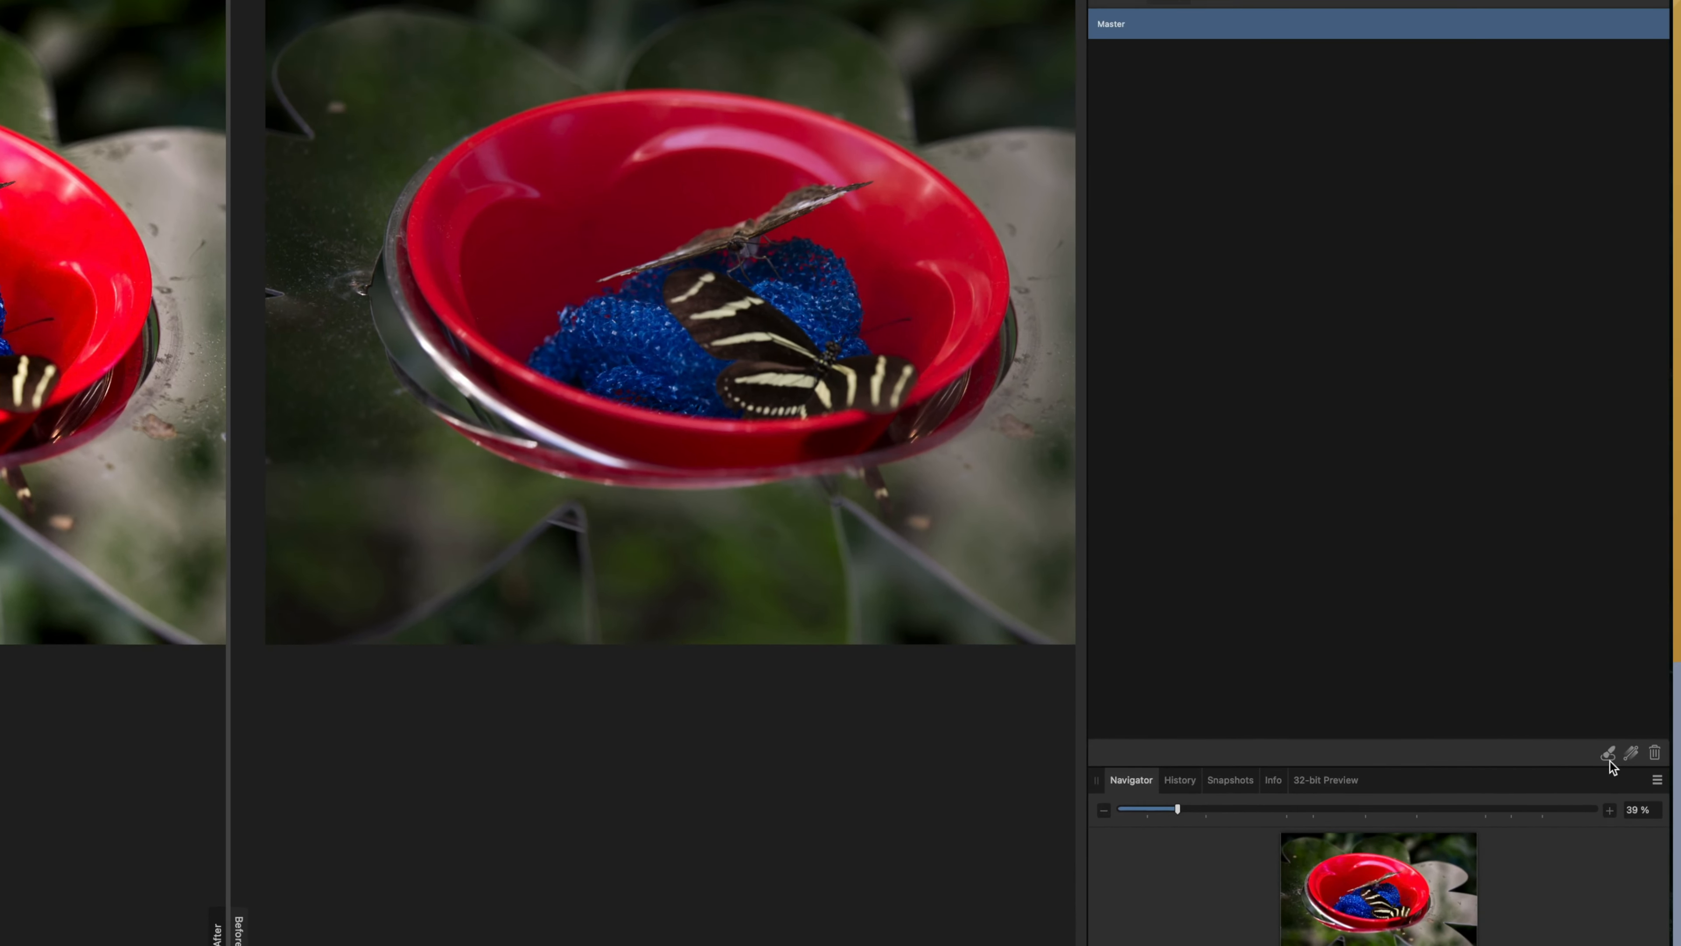
left_click(1608, 756)
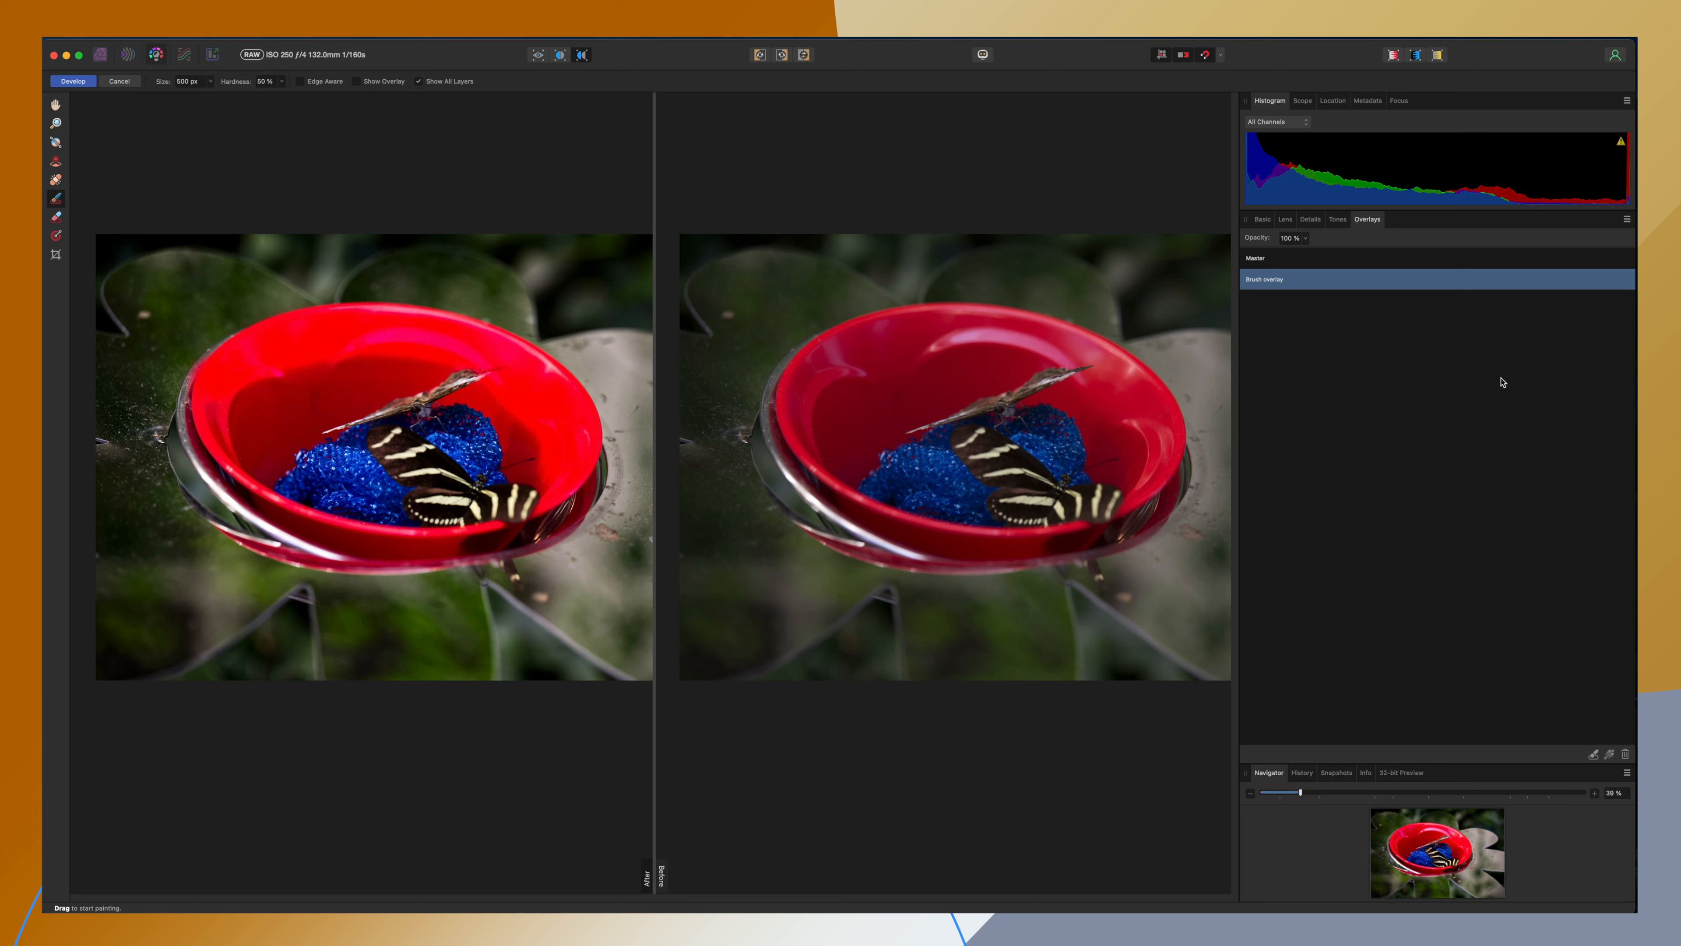
left_click(1263, 219)
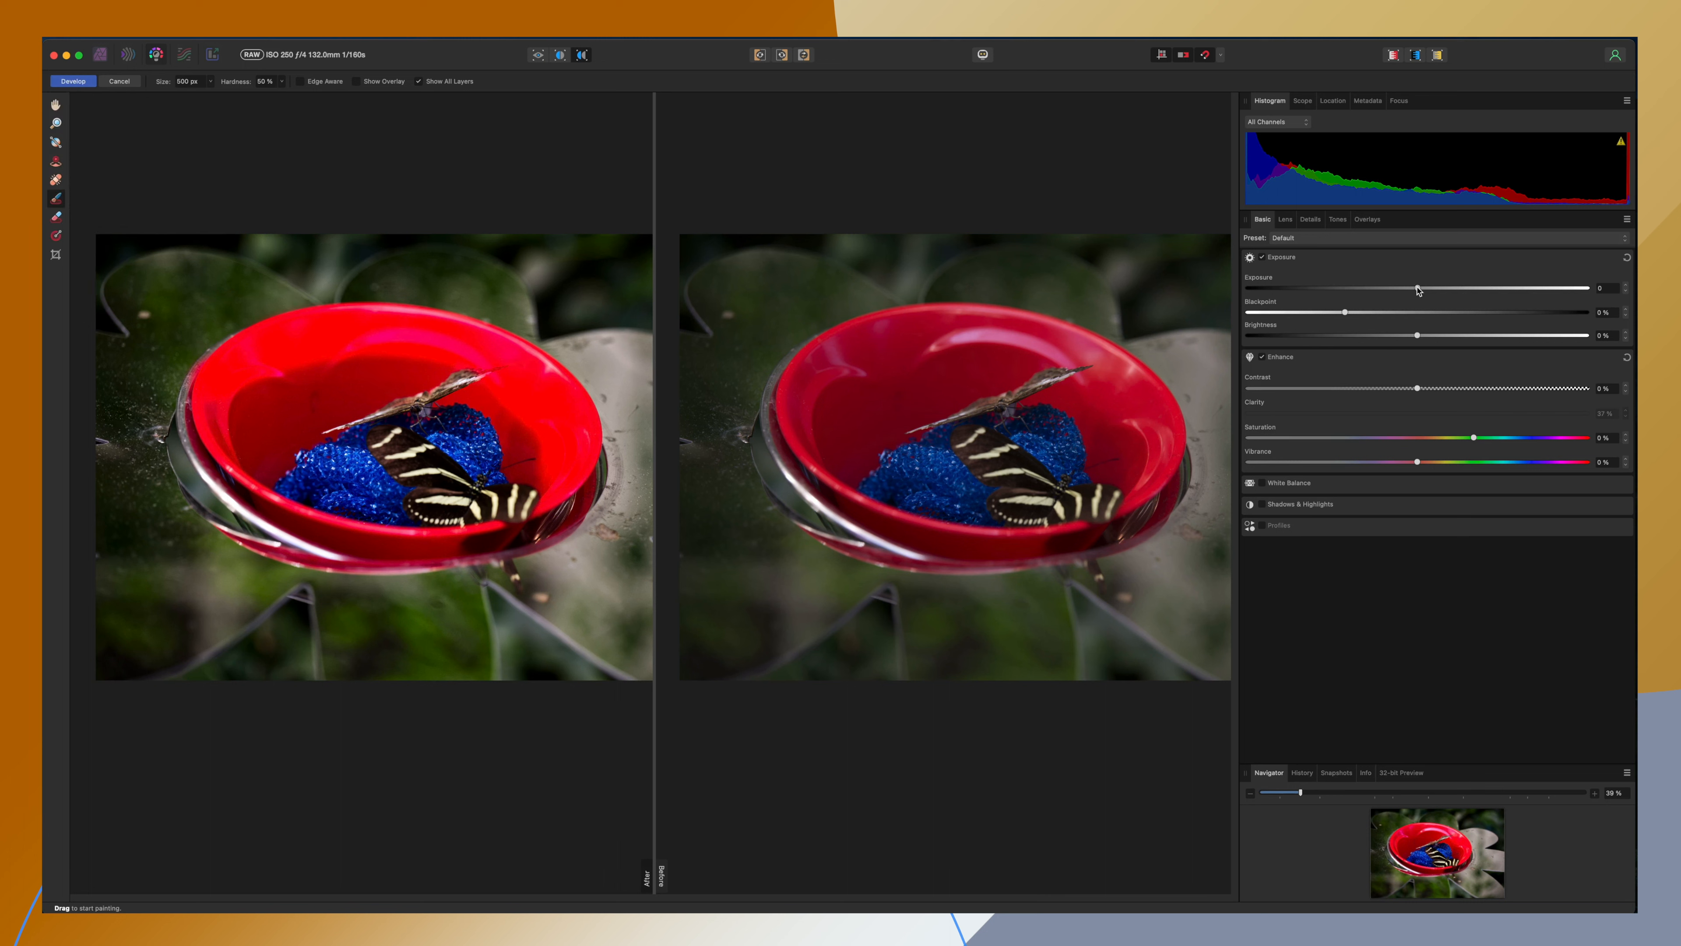
- Lower the brush overlay's exposure to about -1.6, raise its blackpoint, and erase part of the overlay along the bowl's upper-left inner wall
left_click_drag(1417, 289, 1356, 299)
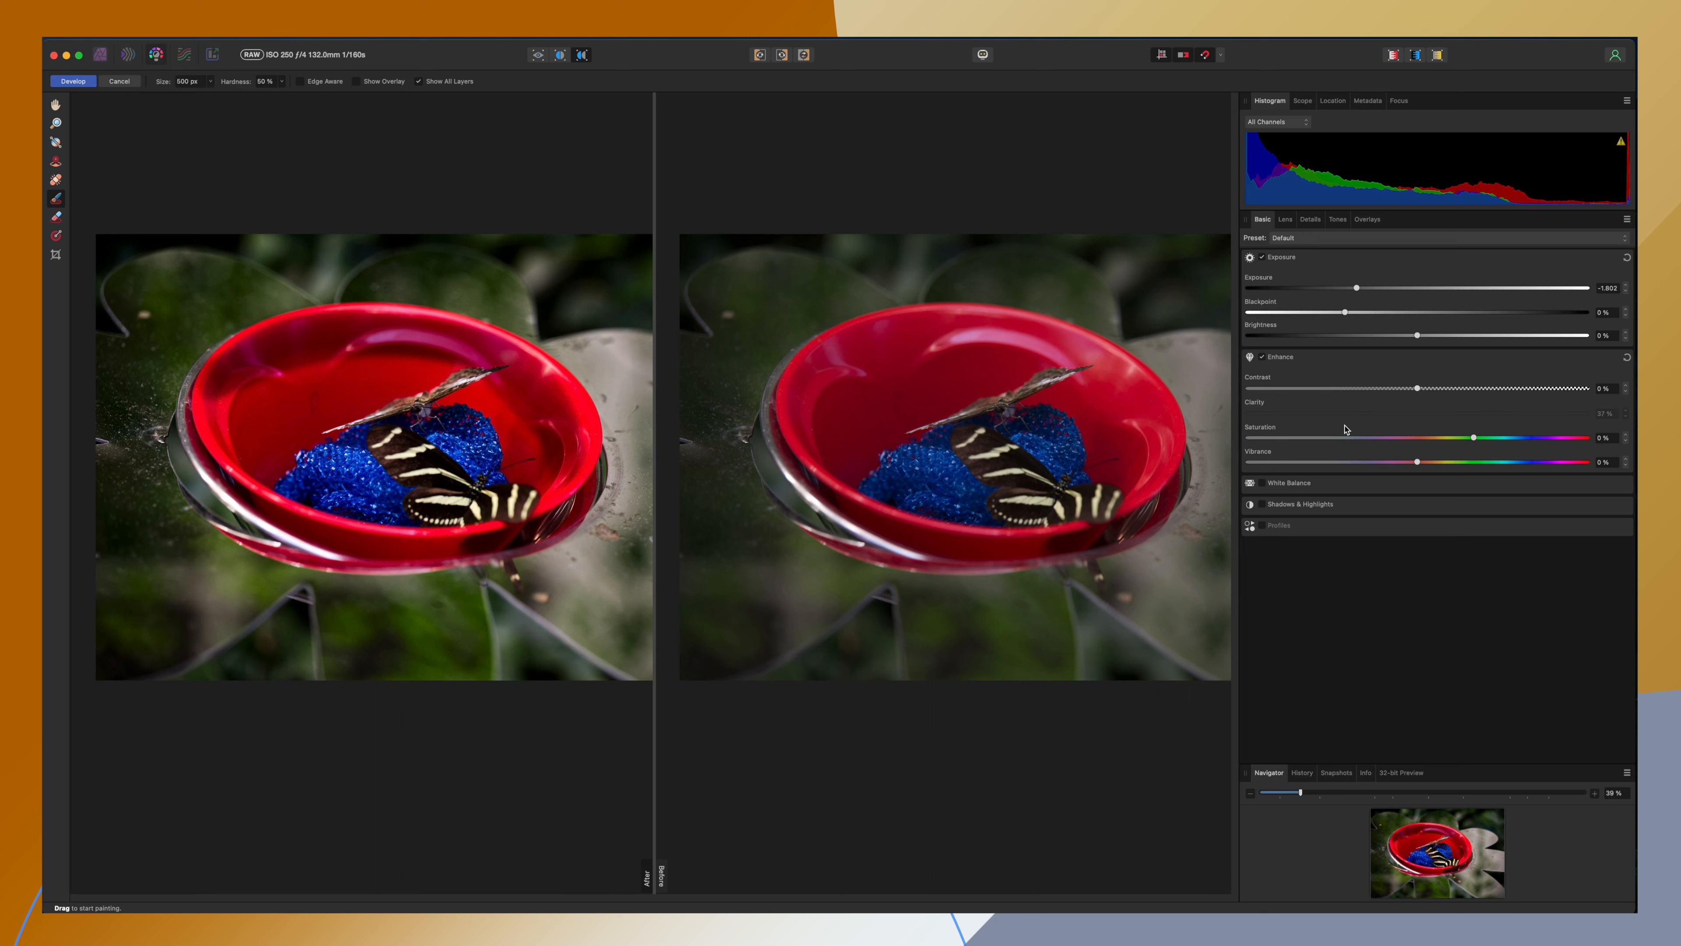
left_click_drag(1345, 315, 1426, 321)
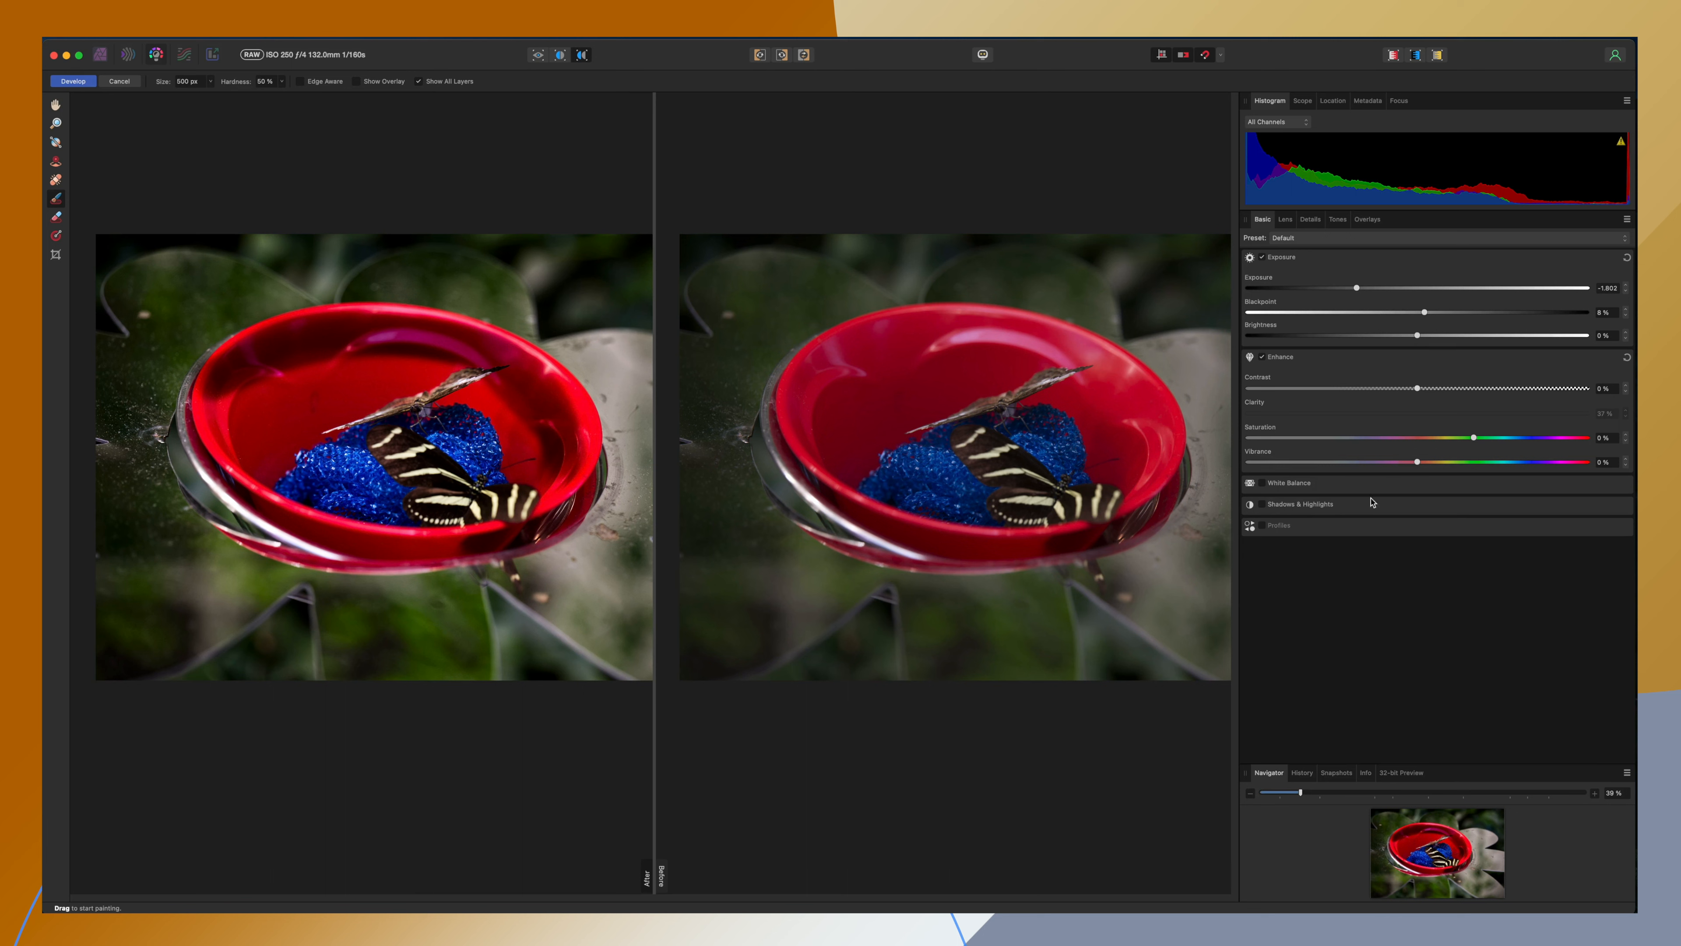
left_click(1369, 220)
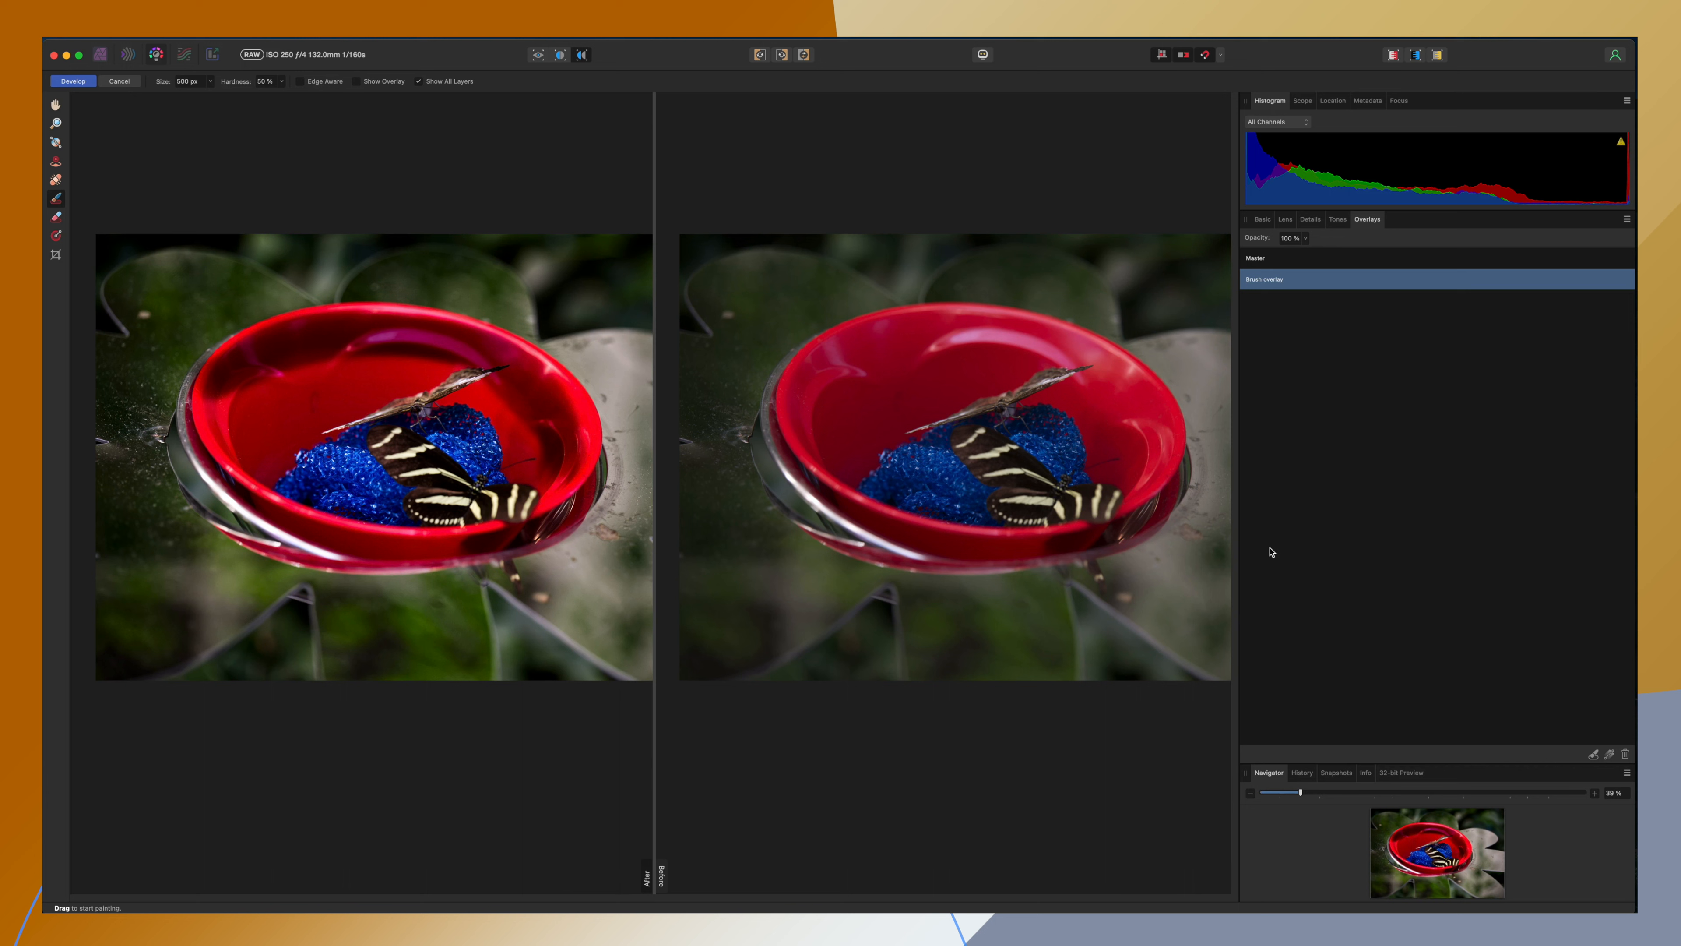
left_click(57, 219)
mouse_move(214, 364)
left_mouse_down()
mouse_move(257, 329)
mouse_move(265, 354)
mouse_move(212, 366)
mouse_move(257, 341)
mouse_move(366, 340)
mouse_move(323, 302)
mouse_move(347, 364)
mouse_move(407, 331)
left_mouse_up()
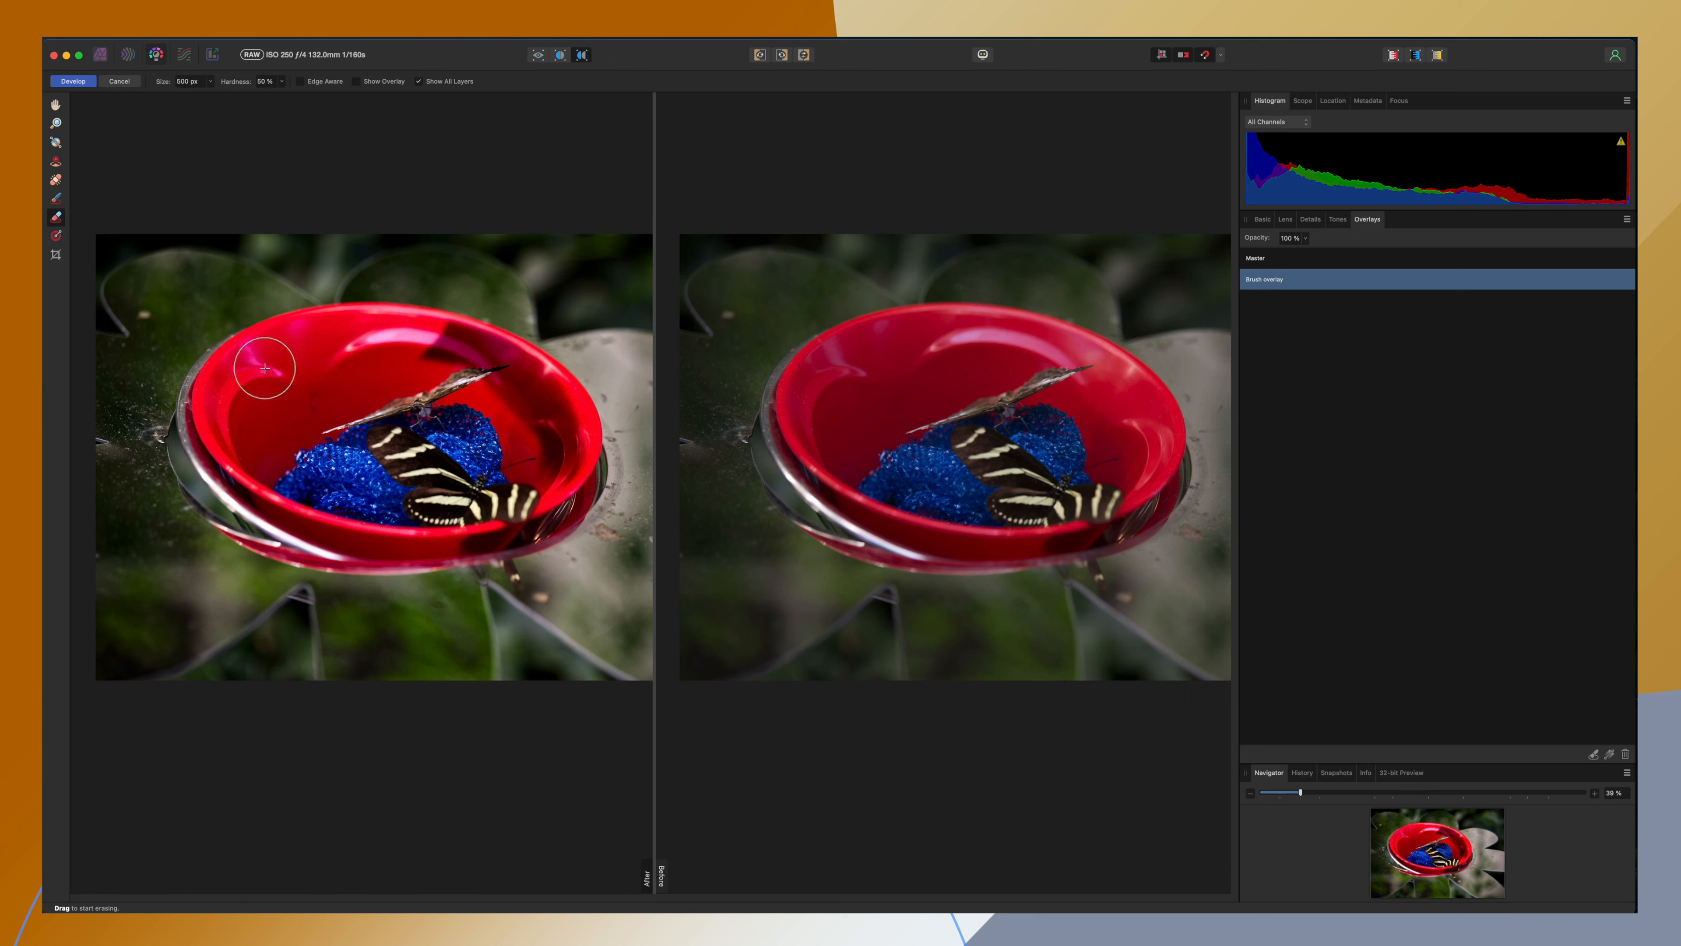
- Add a linear gradient overlay running across the bowl from its upper-left interior towards the right rim and lower its exposure to about -1.1
left_click(56, 237)
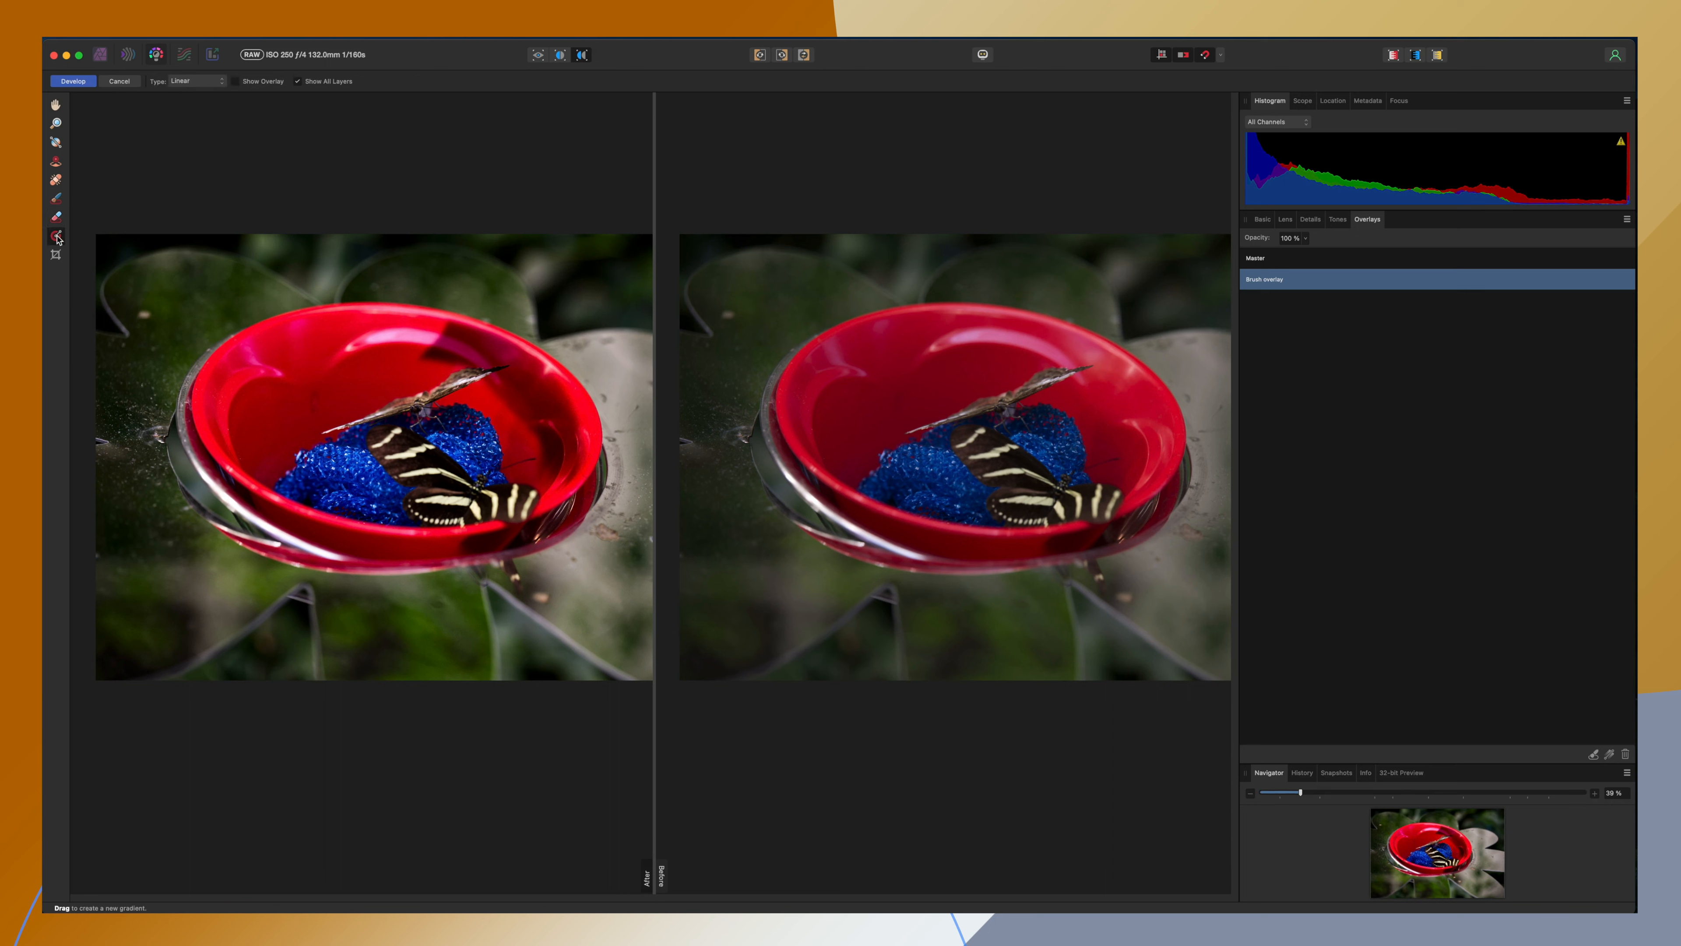
left_click_drag(299, 375, 525, 422)
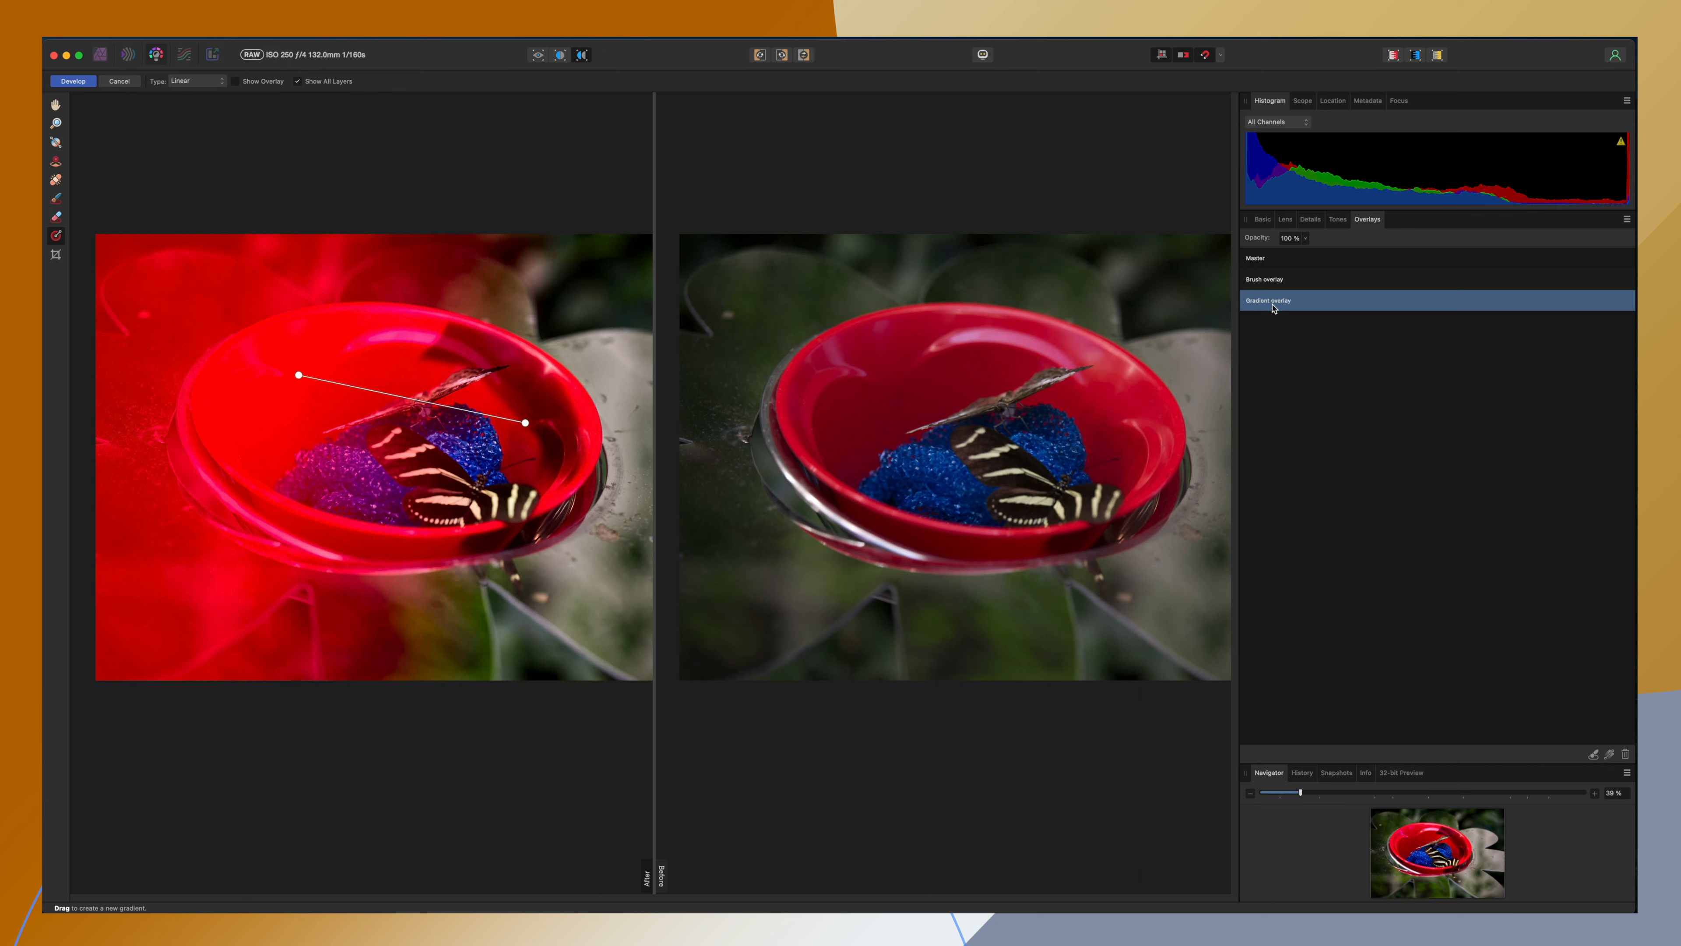
left_click(1262, 219)
left_click_drag(1416, 288, 1379, 289)
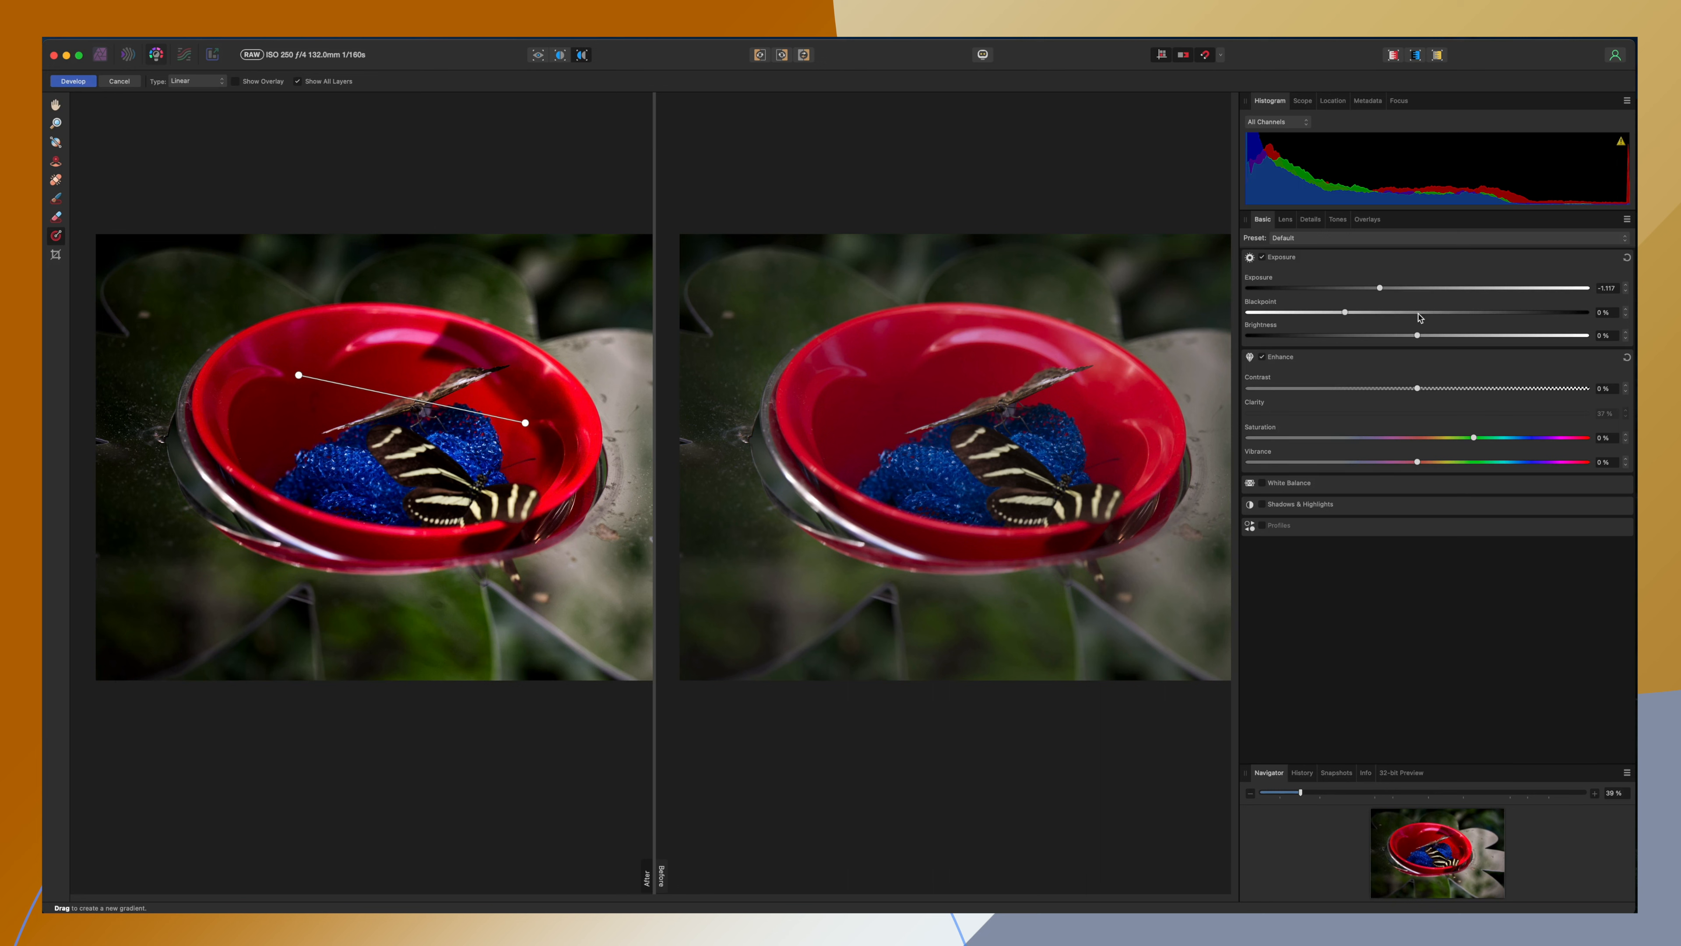
left_click(1367, 219)
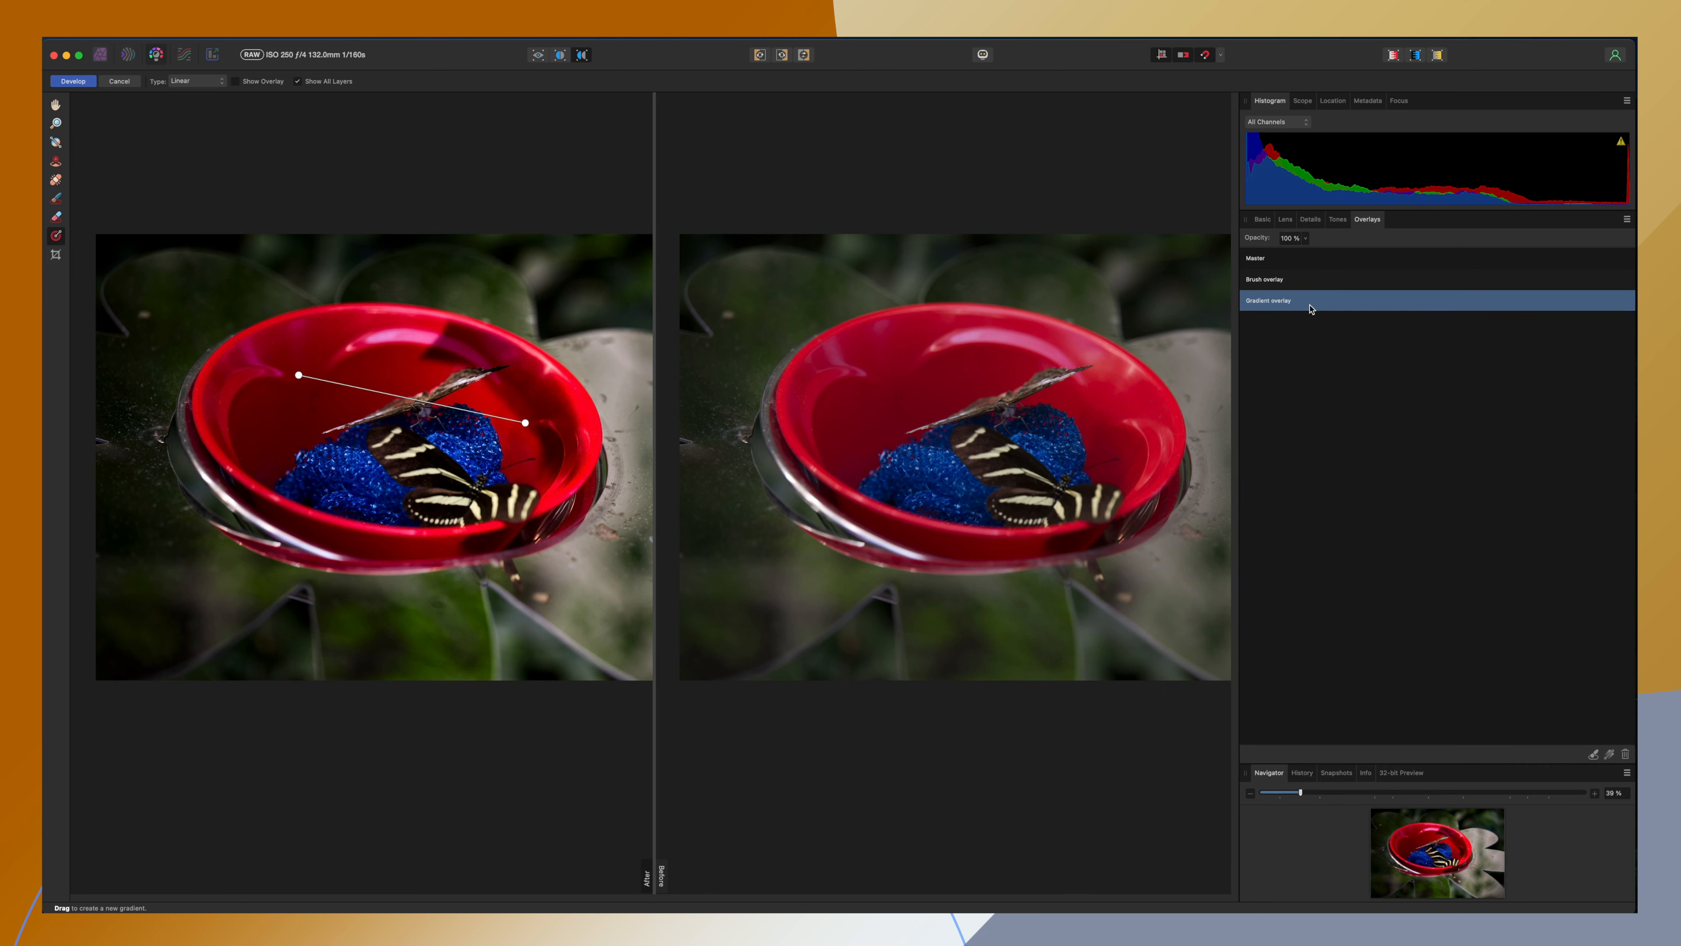
- Delete the gradient and brush overlays so only Master remains, and switch to the View tool
left_click(1624, 755)
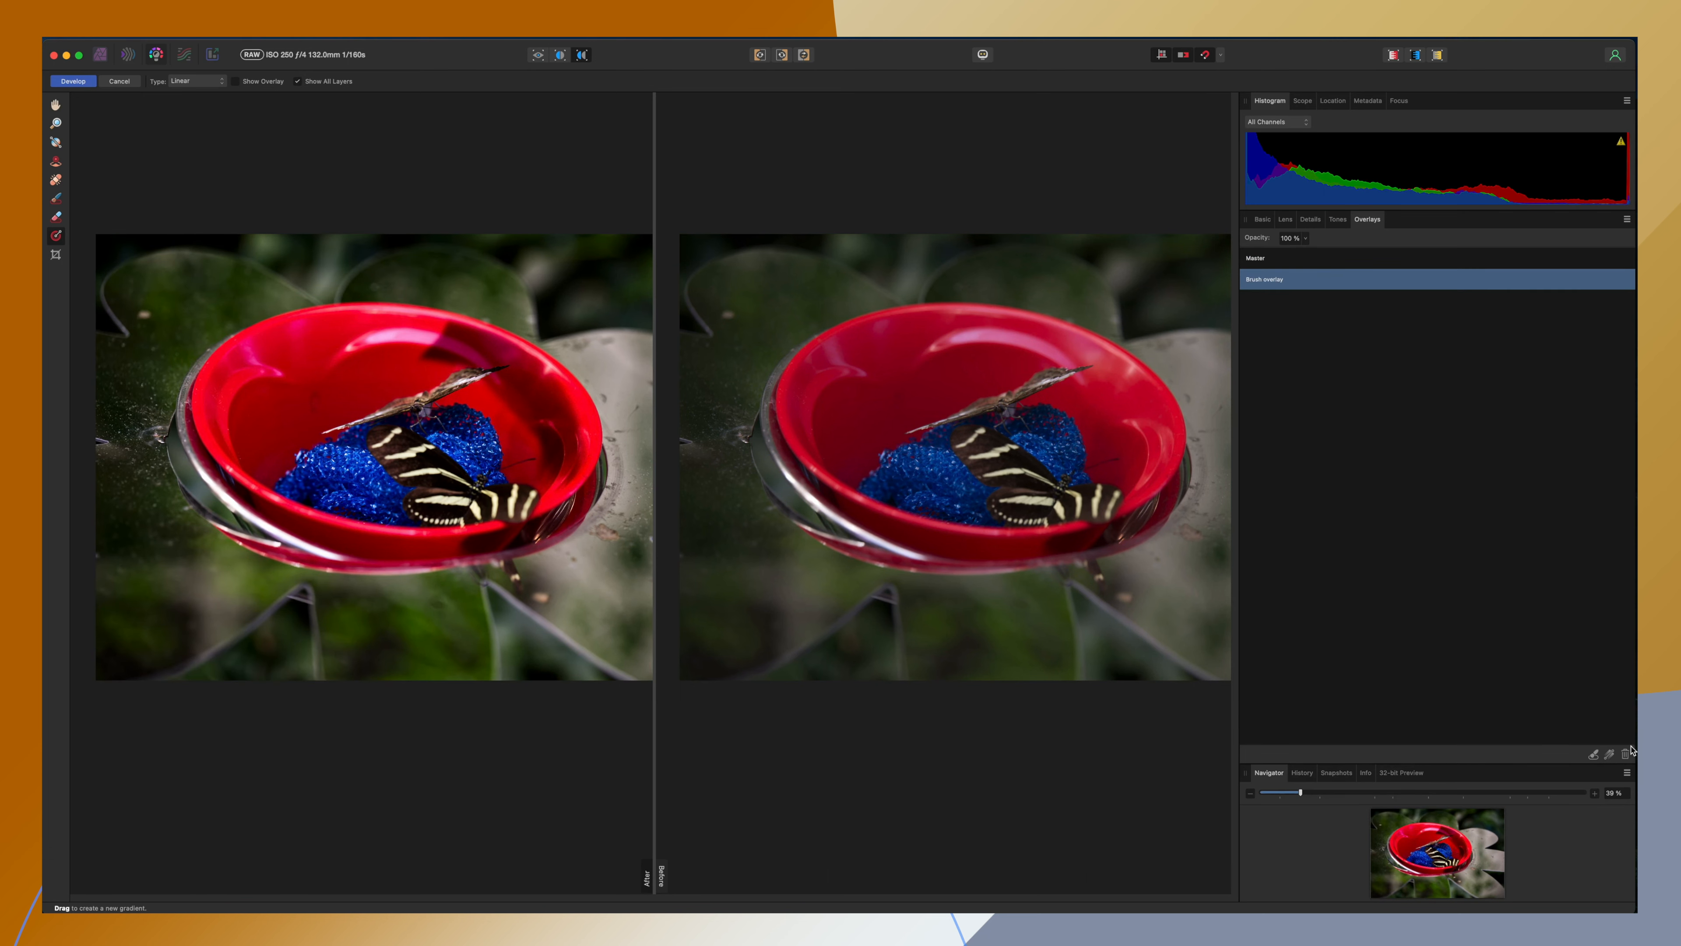
left_click(1625, 754)
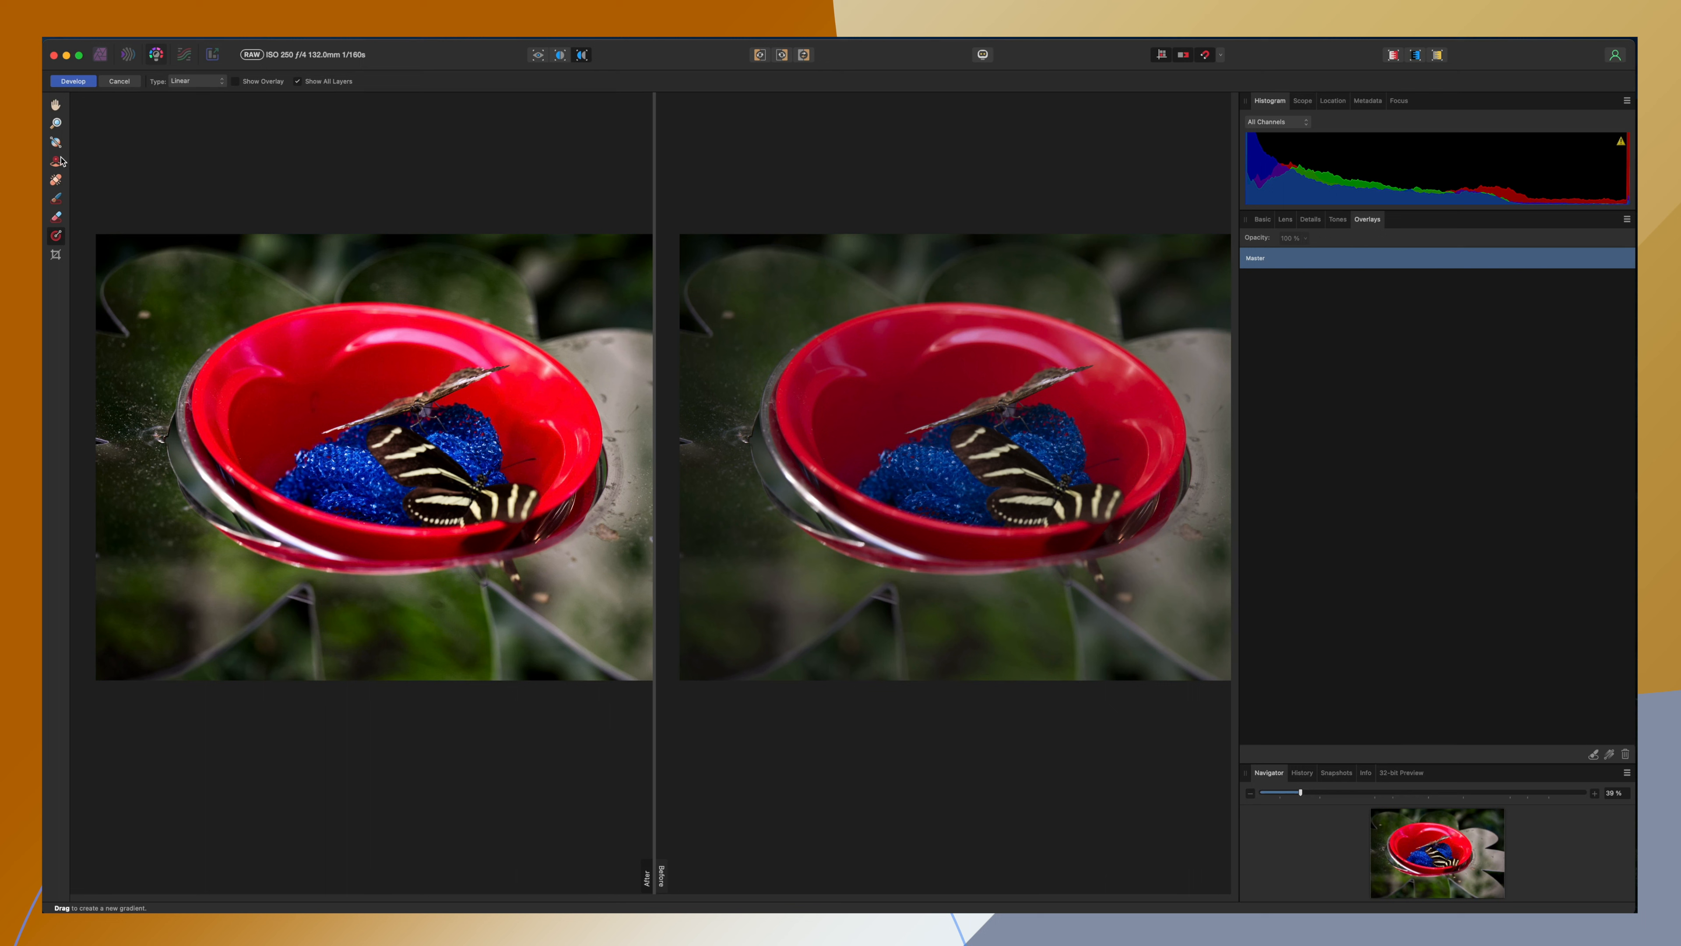
key("h")
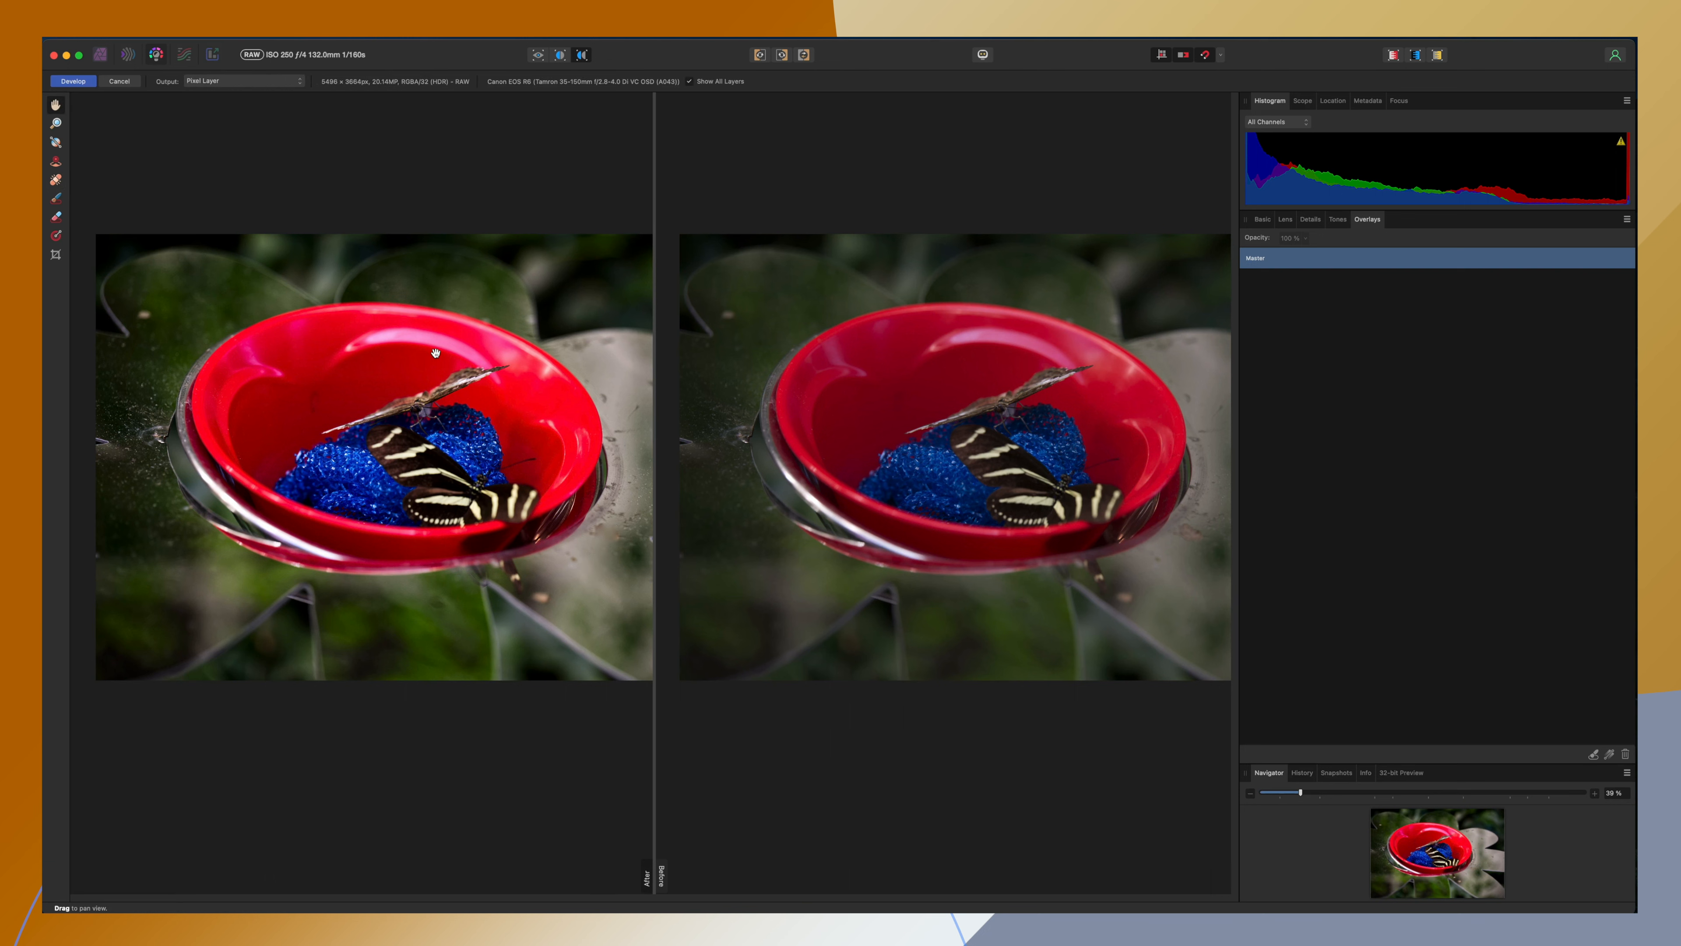